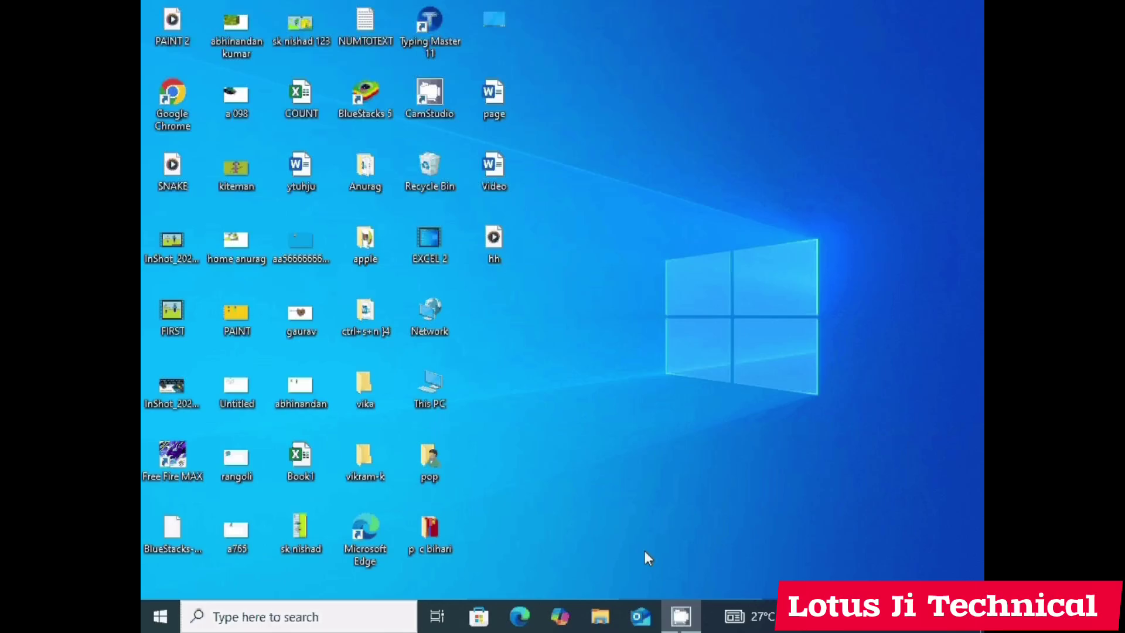
Step: Open Excel with the Book1 workbook containing the student marks
key("super")
type("ek")
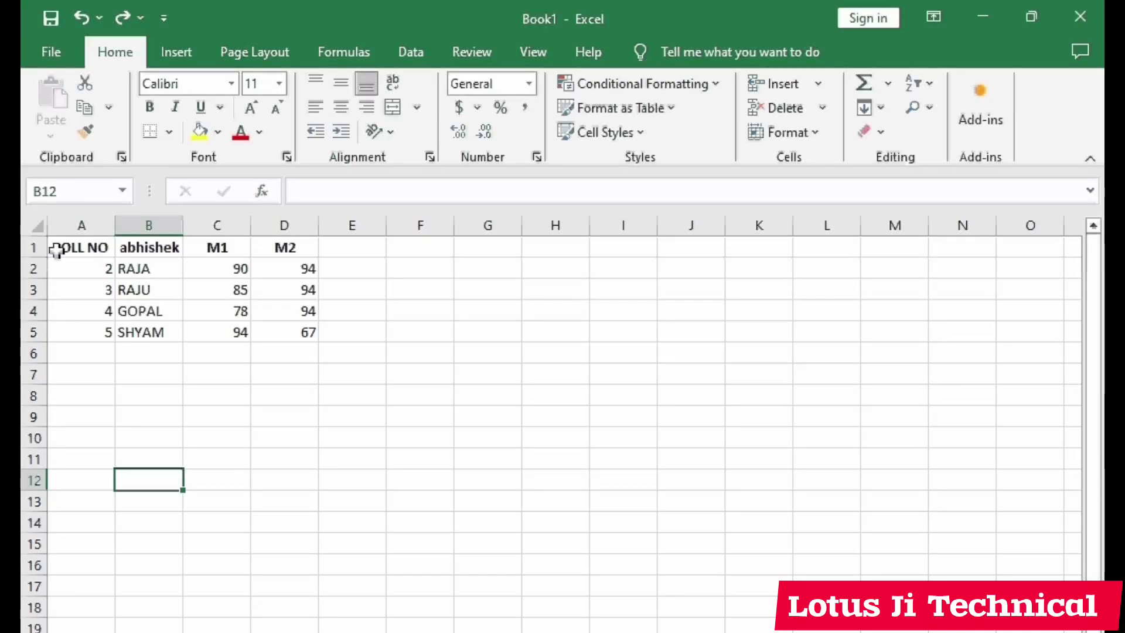
Step: Highlight the marks in C2:D5 greater than 90 using Light Red Fill with Dark Red Text, and undo that rule
left_click_drag(193, 263, 304, 333)
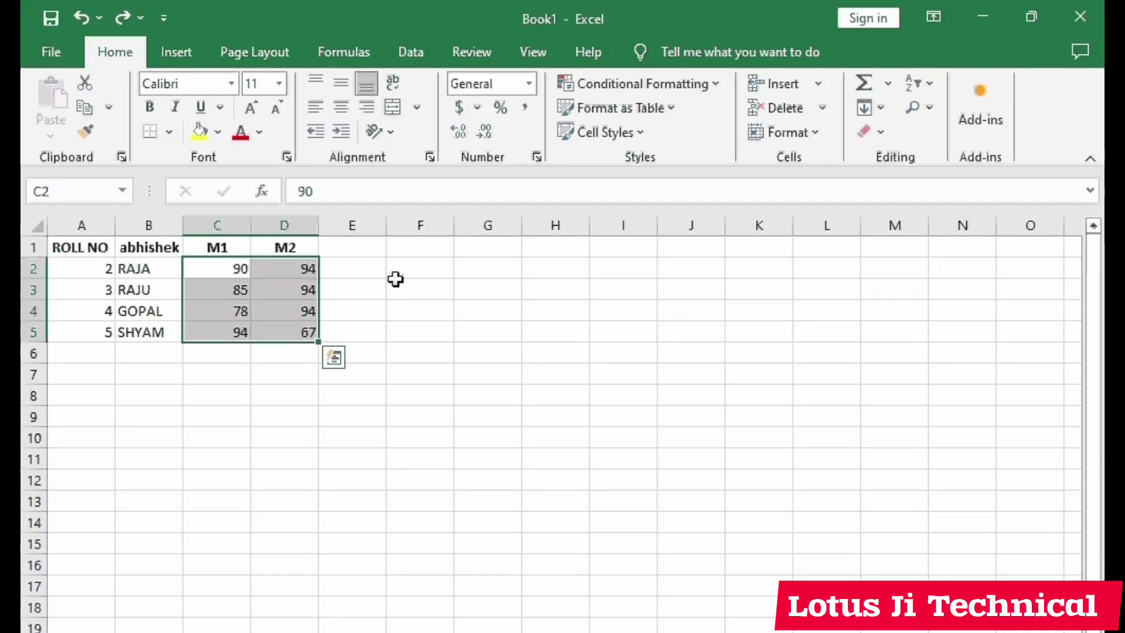
left_click(705, 82)
mouse_move(695, 115)
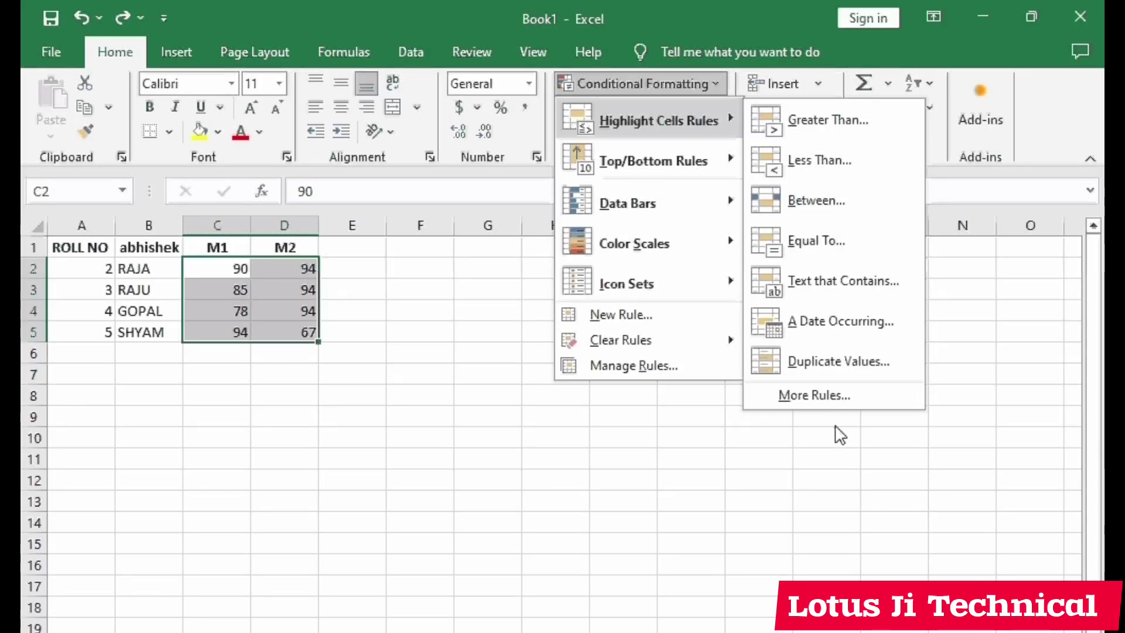
left_click(837, 120)
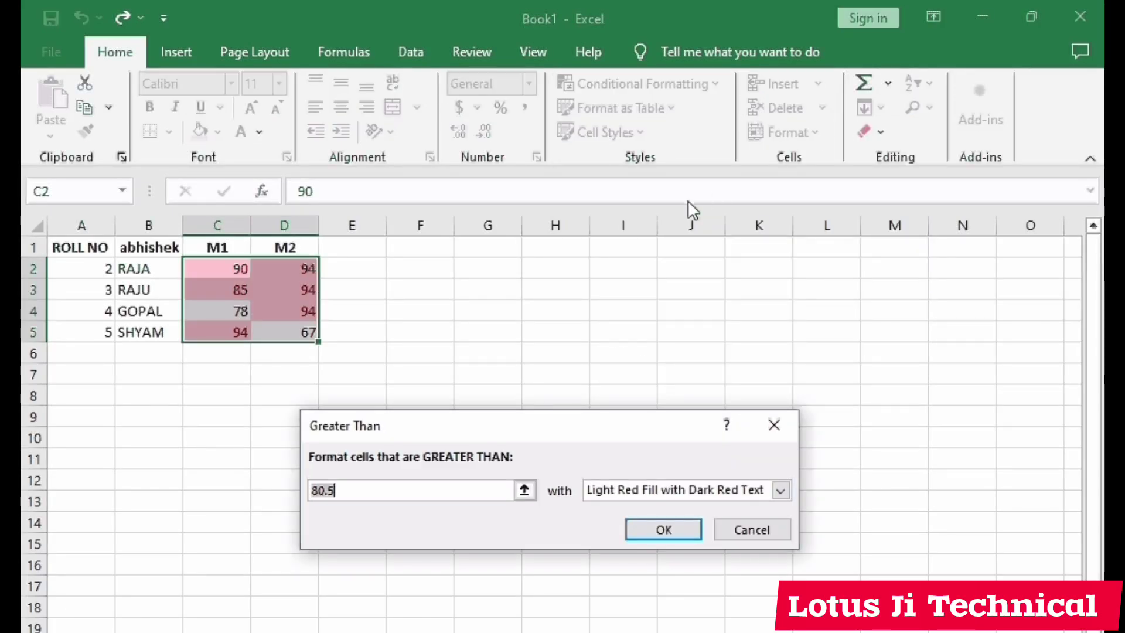
key("BackSpace")
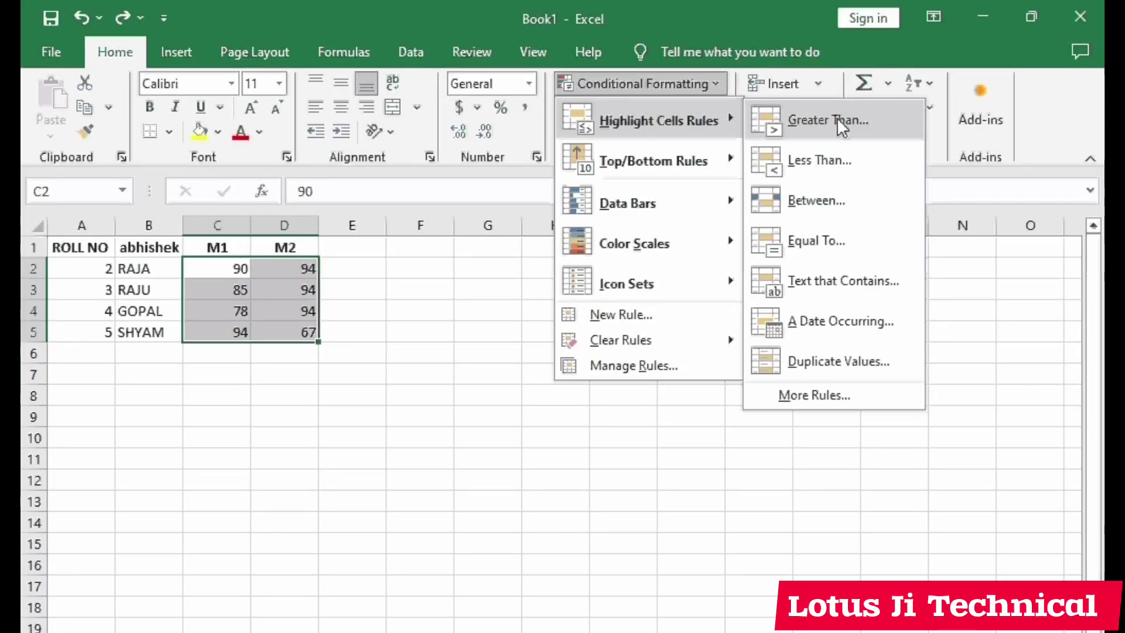
left_click(836, 117)
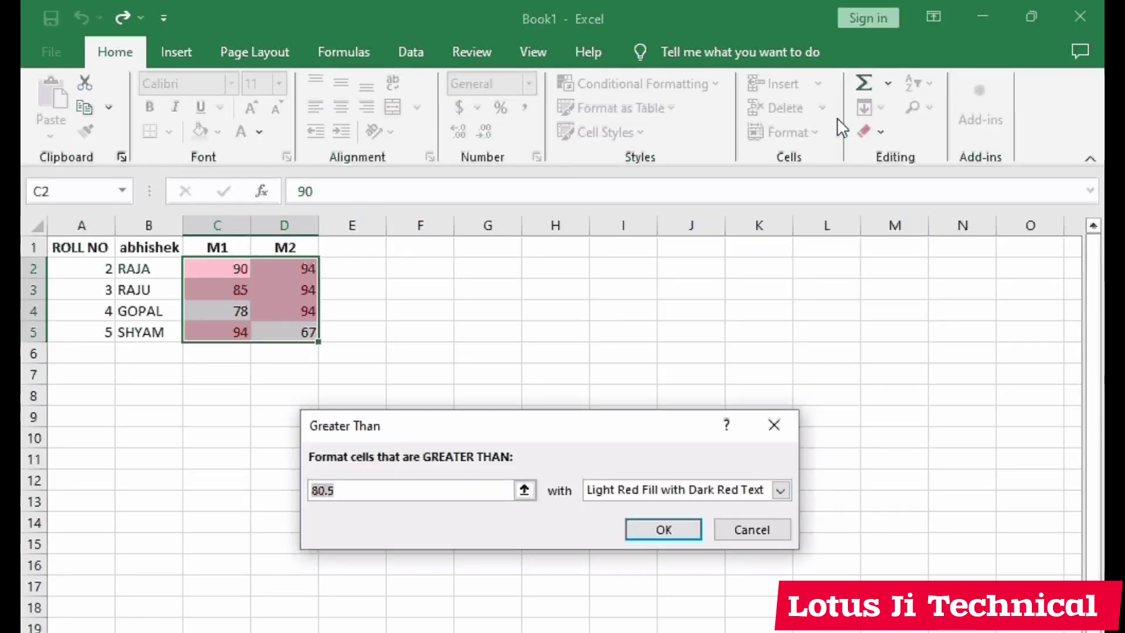
key("BackSpace")
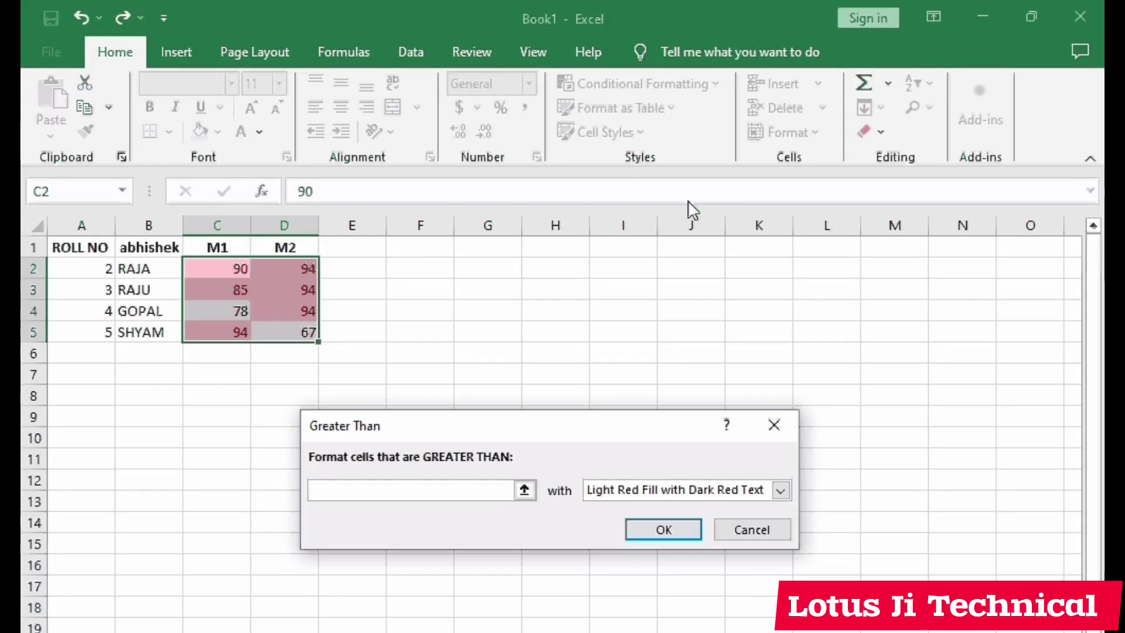
type("90")
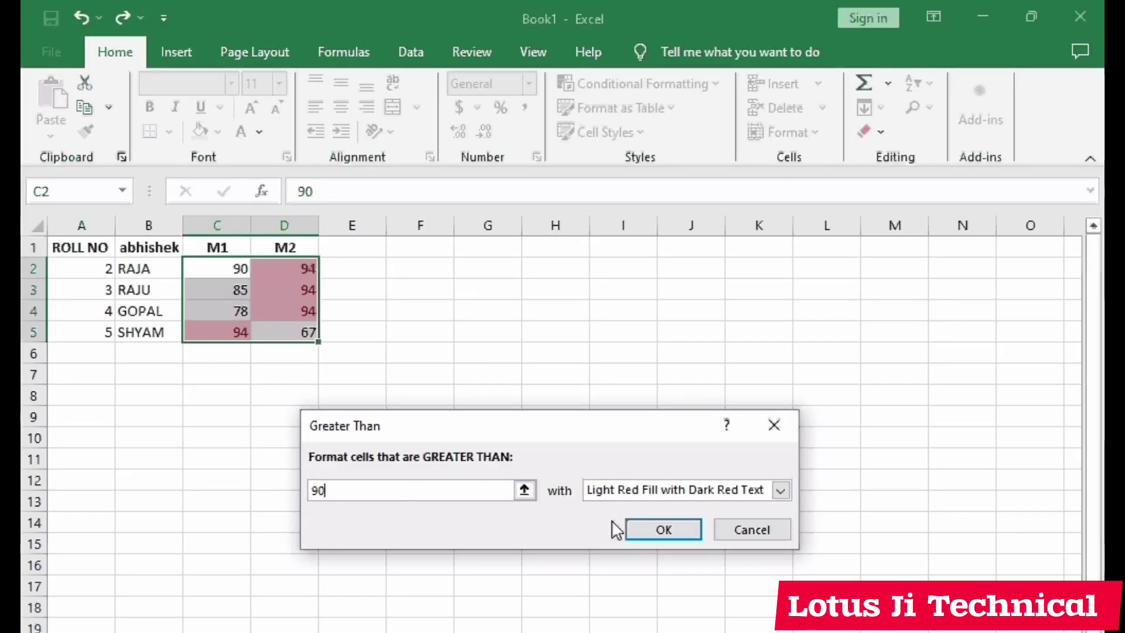
left_click(667, 529)
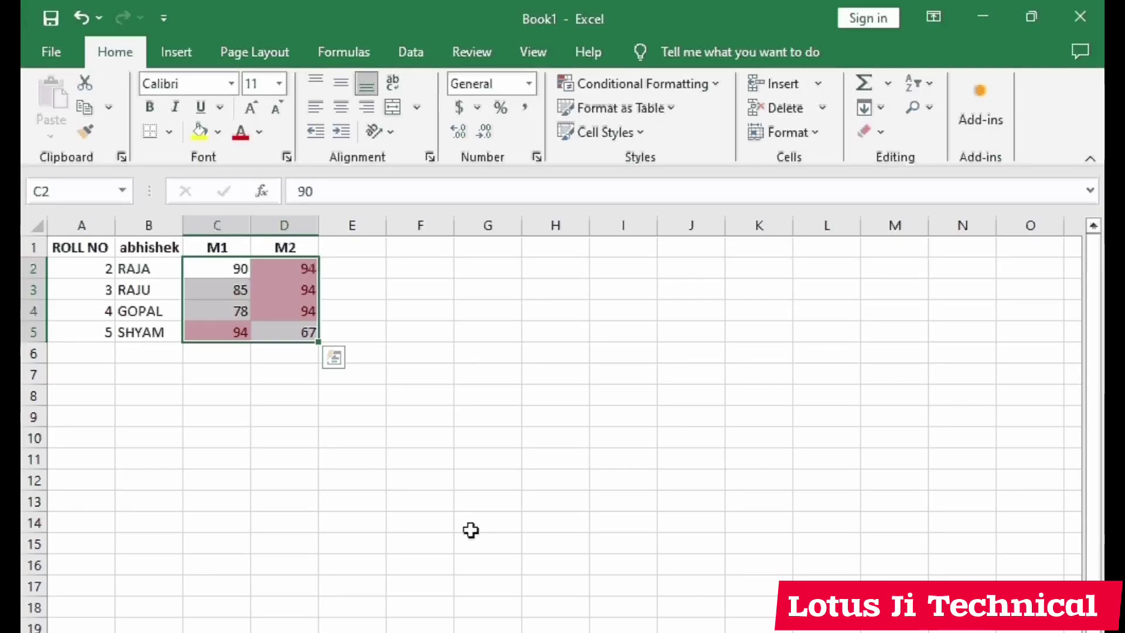
key("ctrl+z")
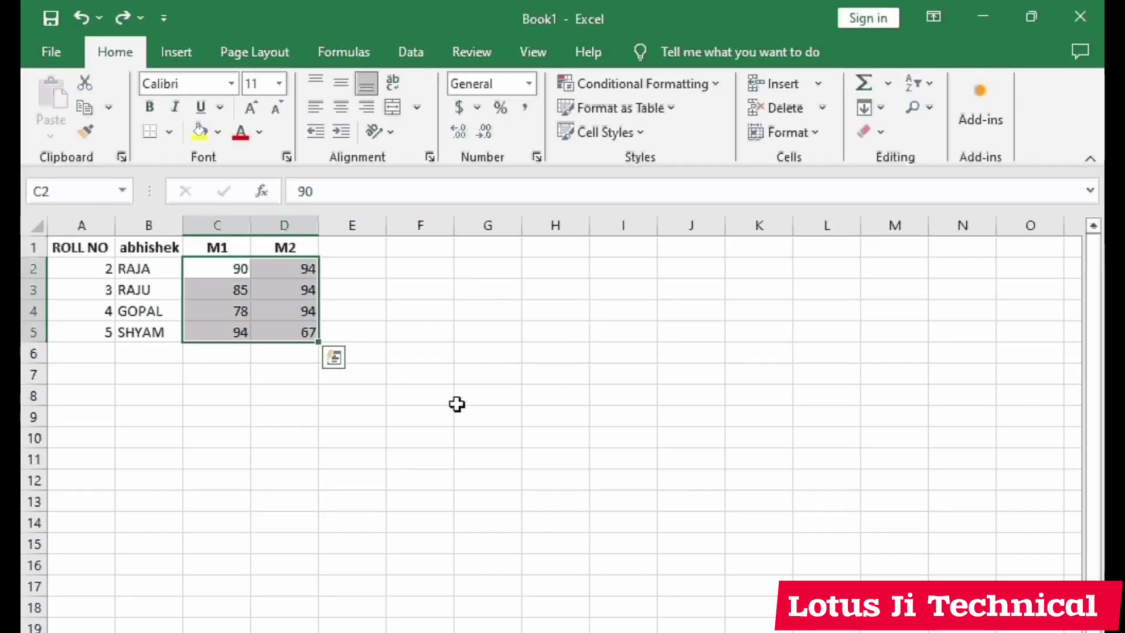
Step: Set up a Less Than highlight rule with a threshold of 85 for the marks in C2:D5
left_click(702, 84)
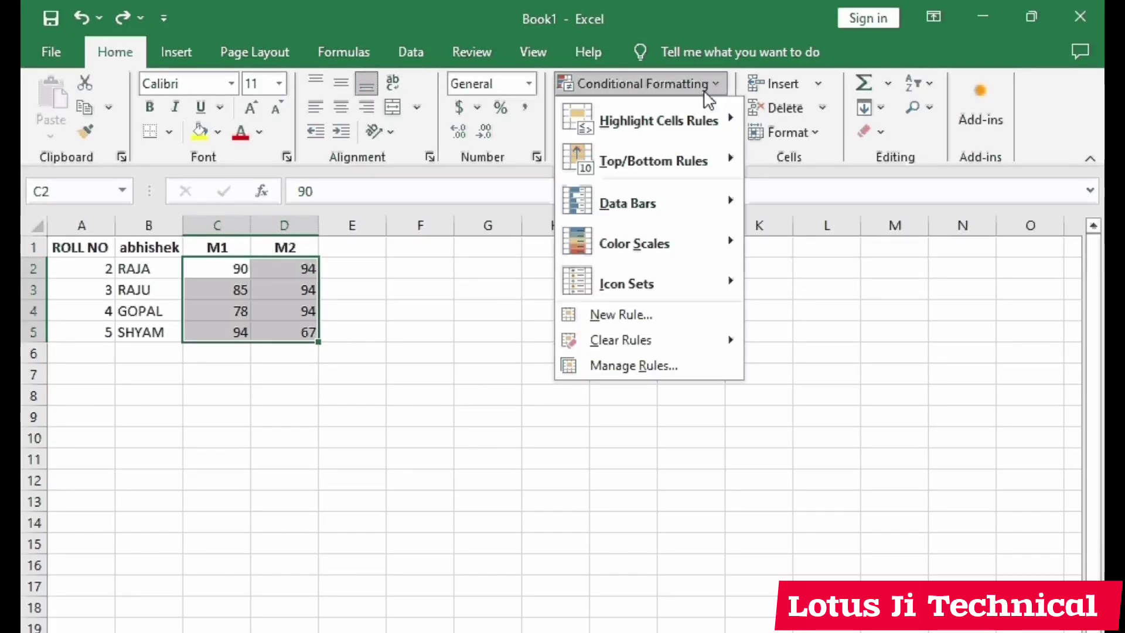
mouse_move(695, 117)
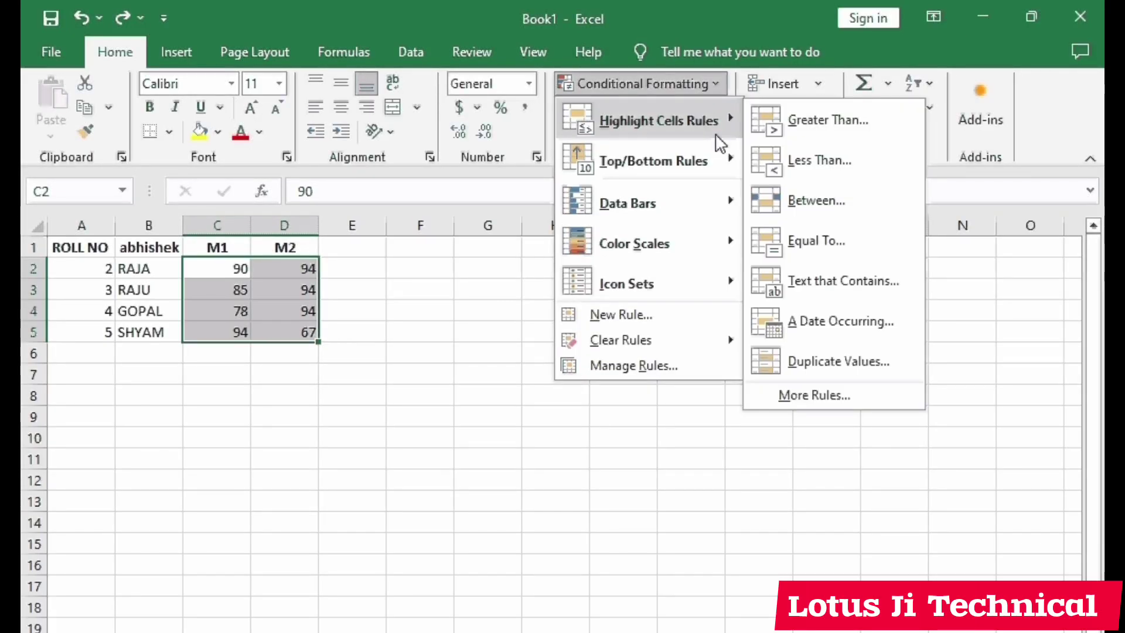
left_click(785, 161)
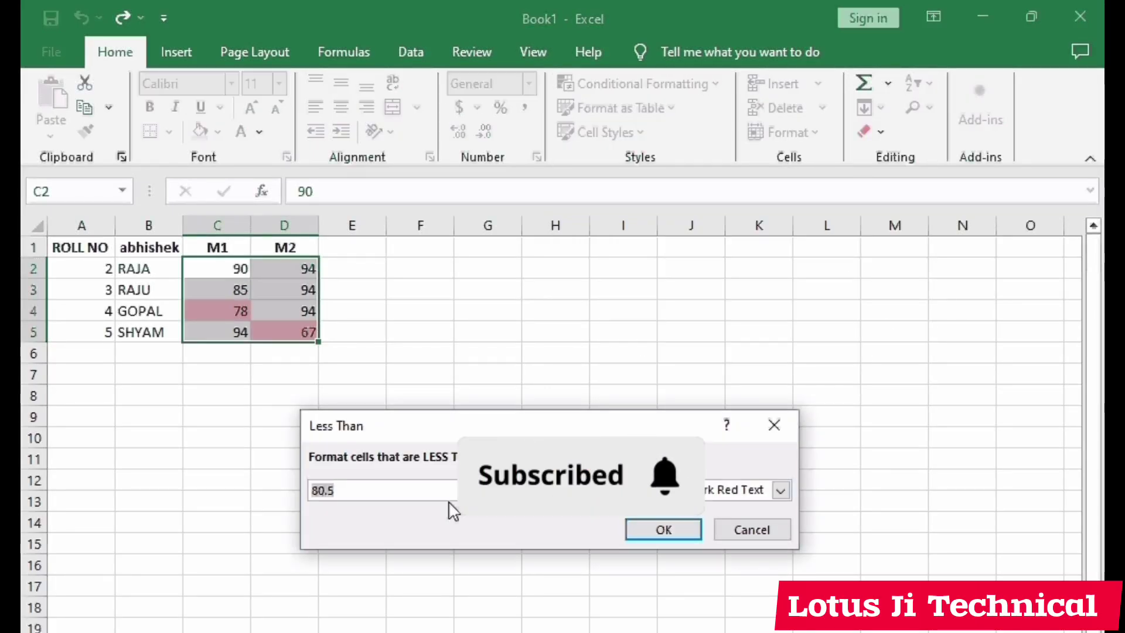
left_click(426, 484)
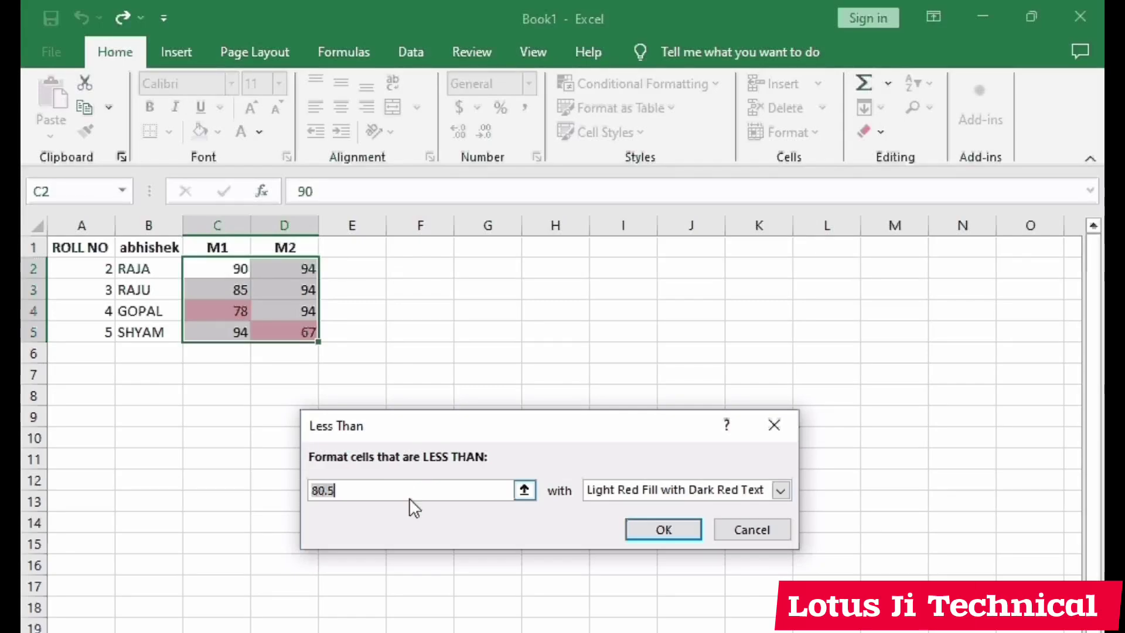
key("BackSpace")
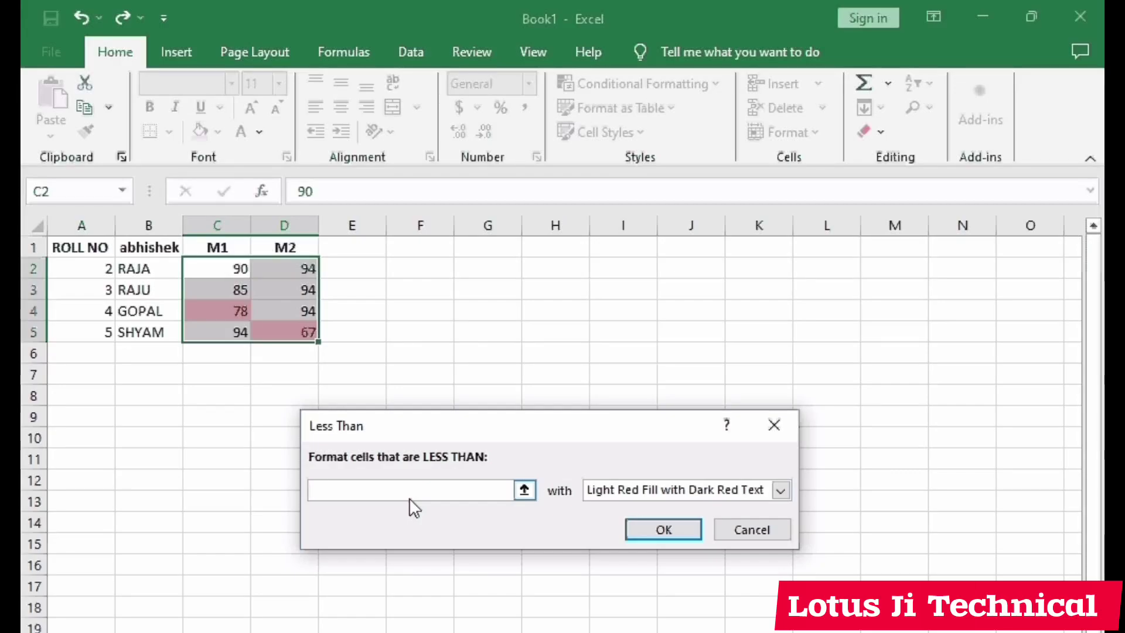
type("85")
Step: Give the Less Than rule a custom format with a yellow font colour and apply it to the marks
left_click(789, 483)
left_click(788, 483)
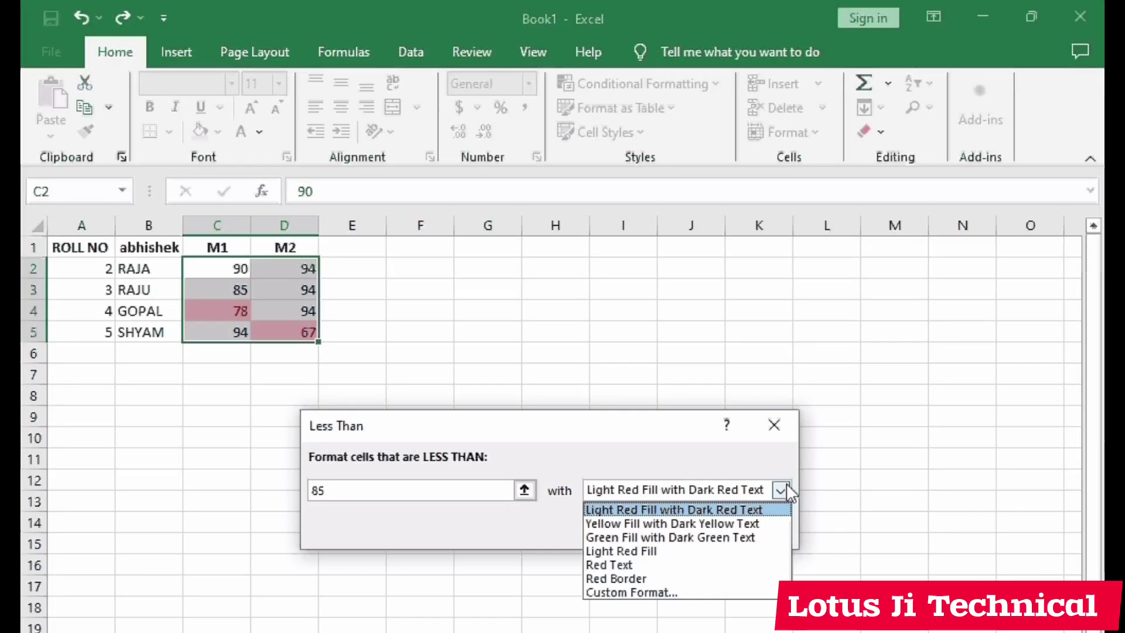
left_click(609, 593)
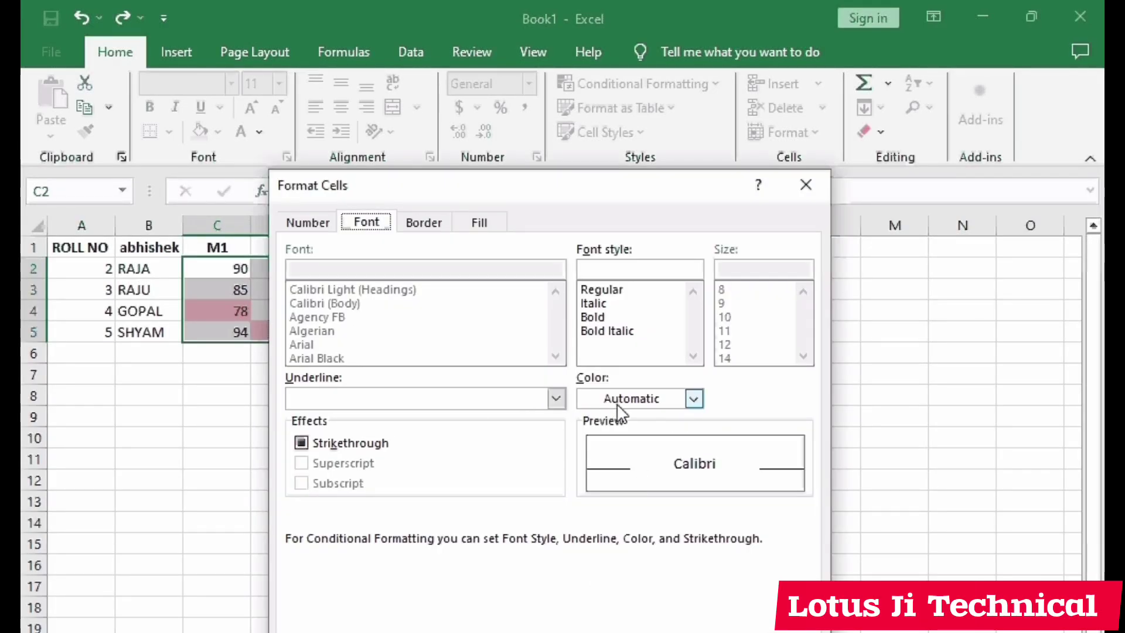
left_click(693, 401)
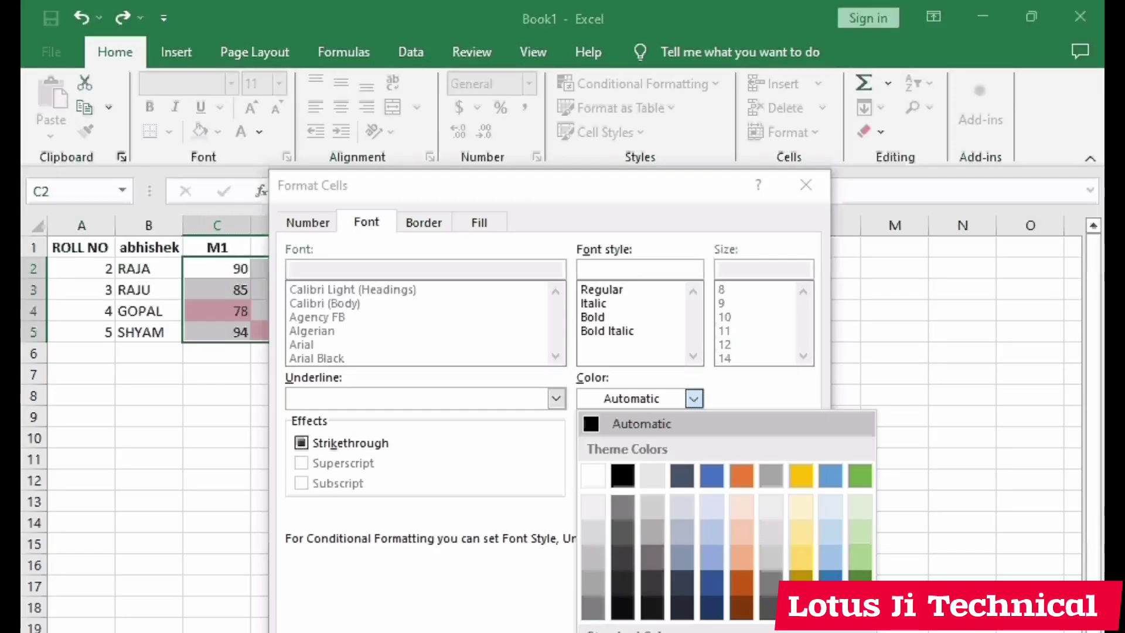
left_click(682, 632)
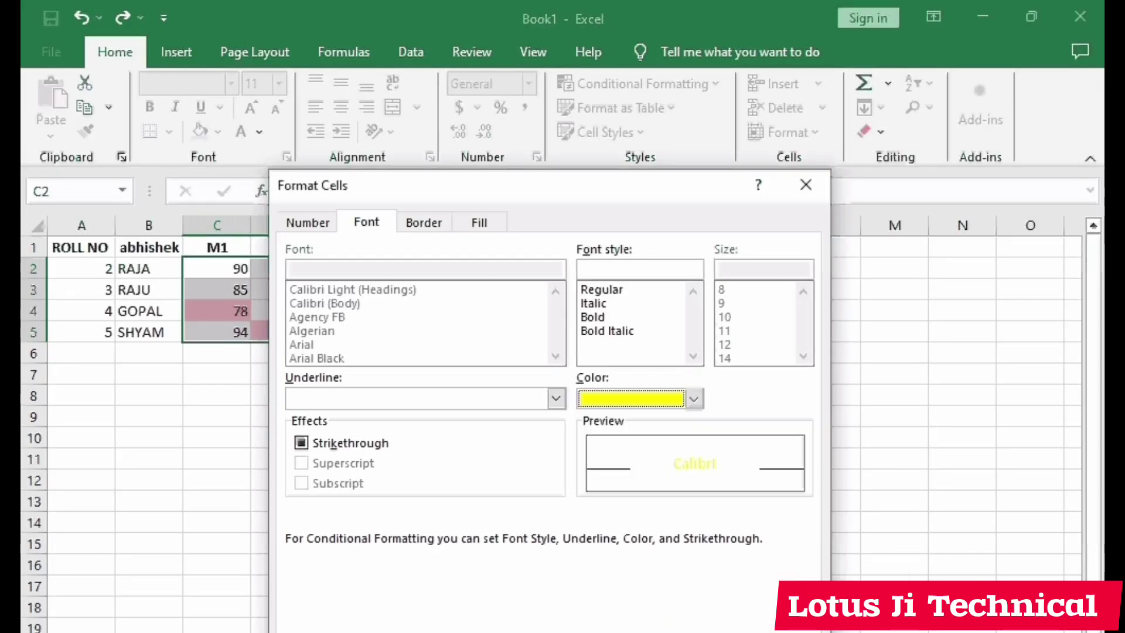
left_click(667, 624)
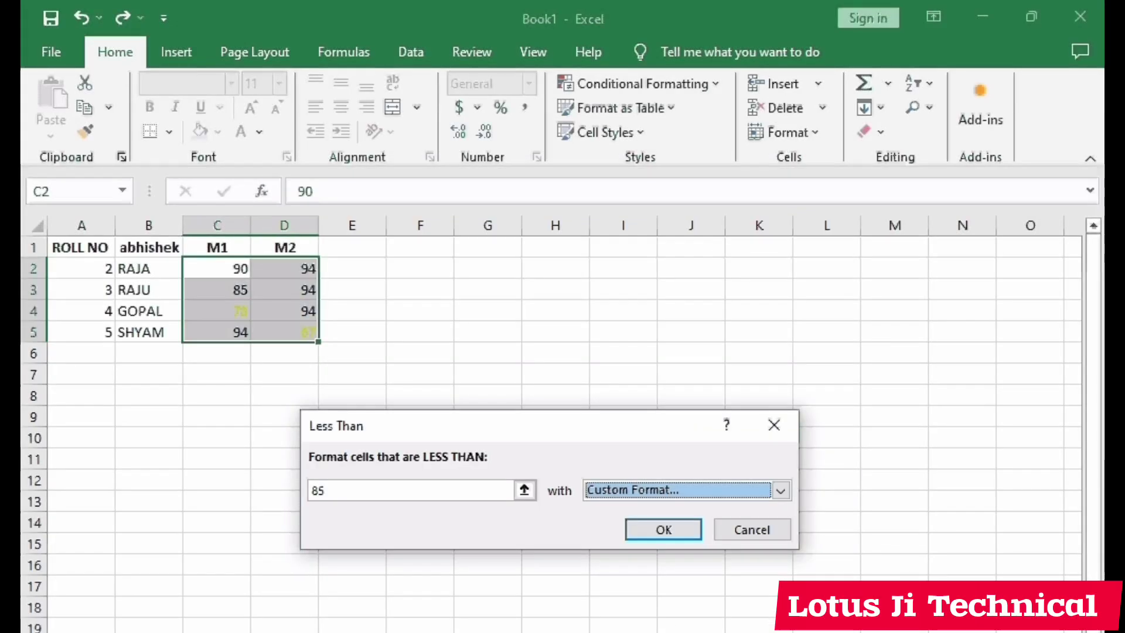
left_click(646, 533)
left_click(337, 454)
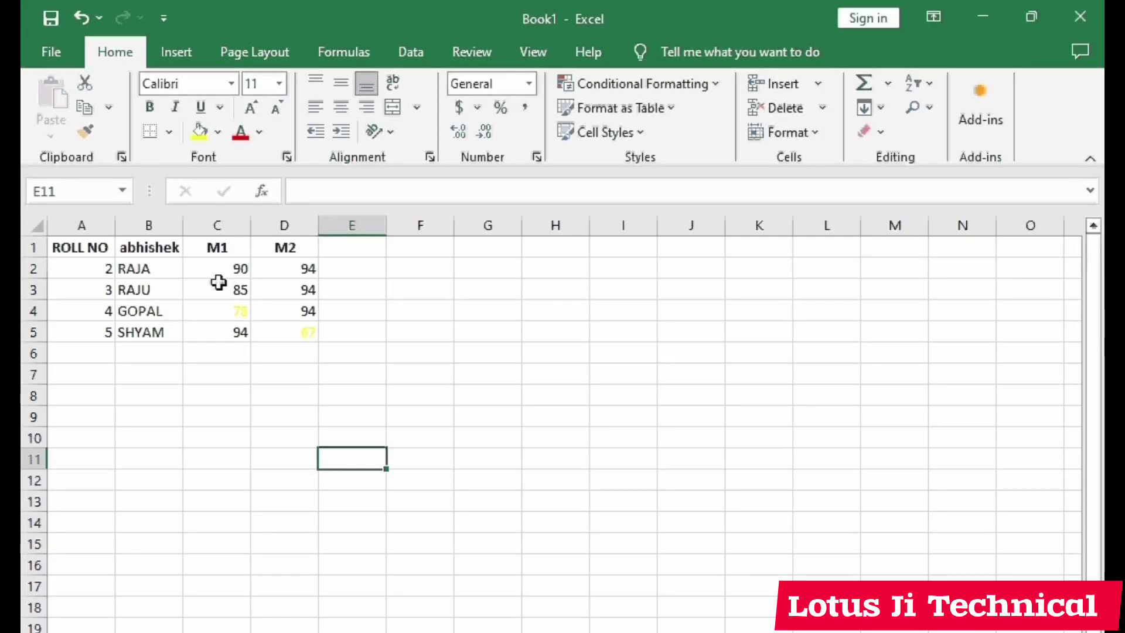
Step: Highlight the marks in C2:D5 that are between 85 and 94 using Light Red Fill with Dark Red Text
left_click_drag(212, 266, 268, 326)
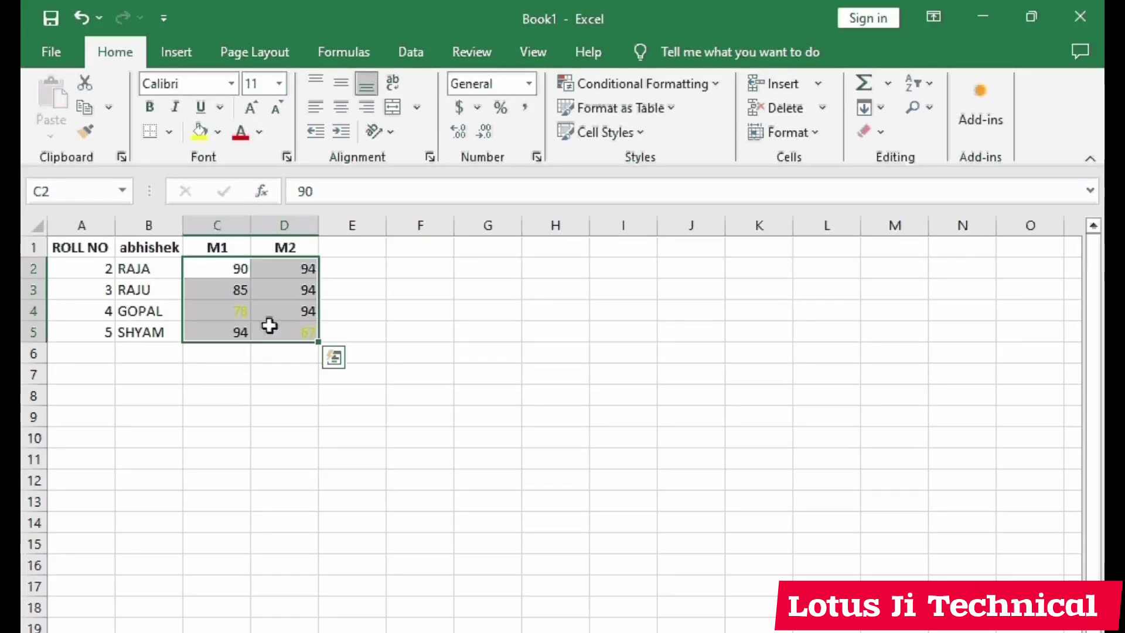
left_click(722, 78)
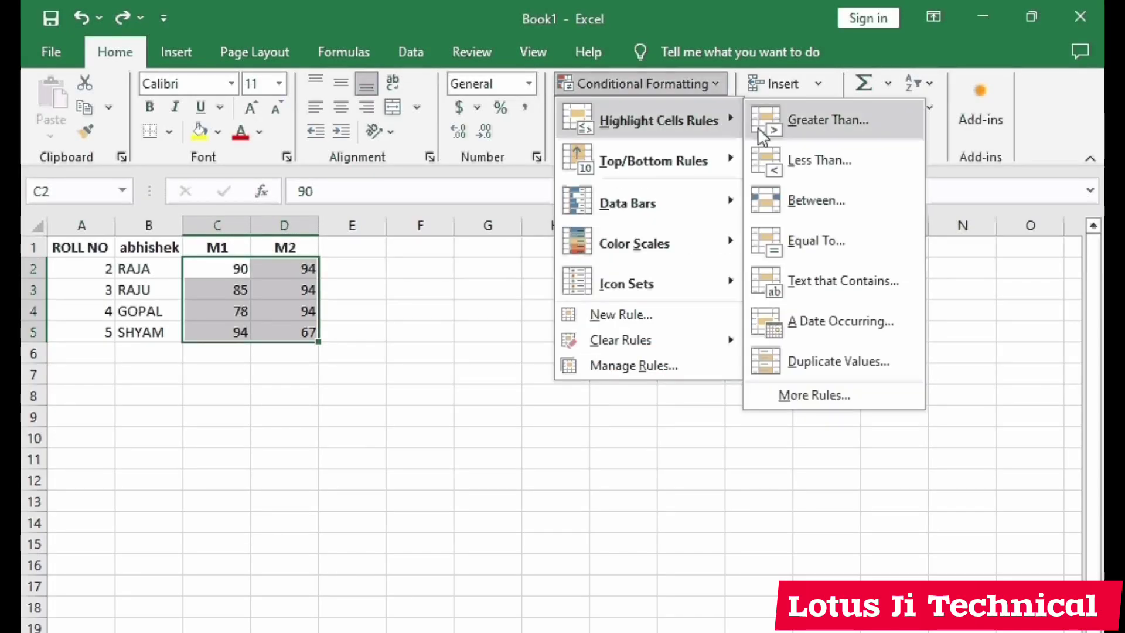
left_click(786, 204)
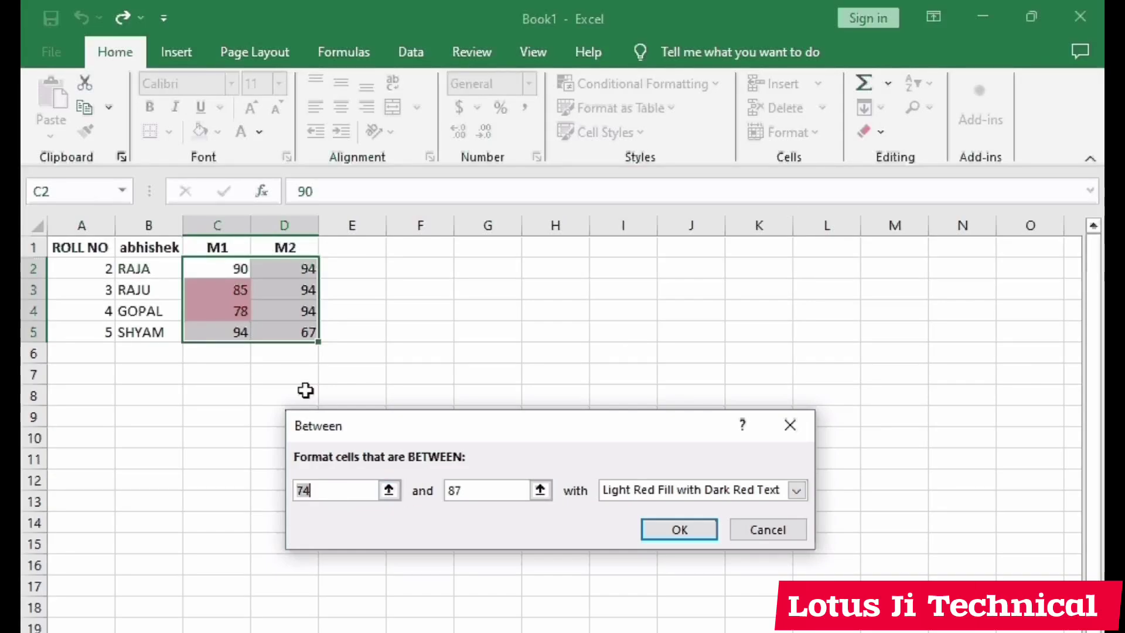
key("BackSpace")
key("BackSpace")
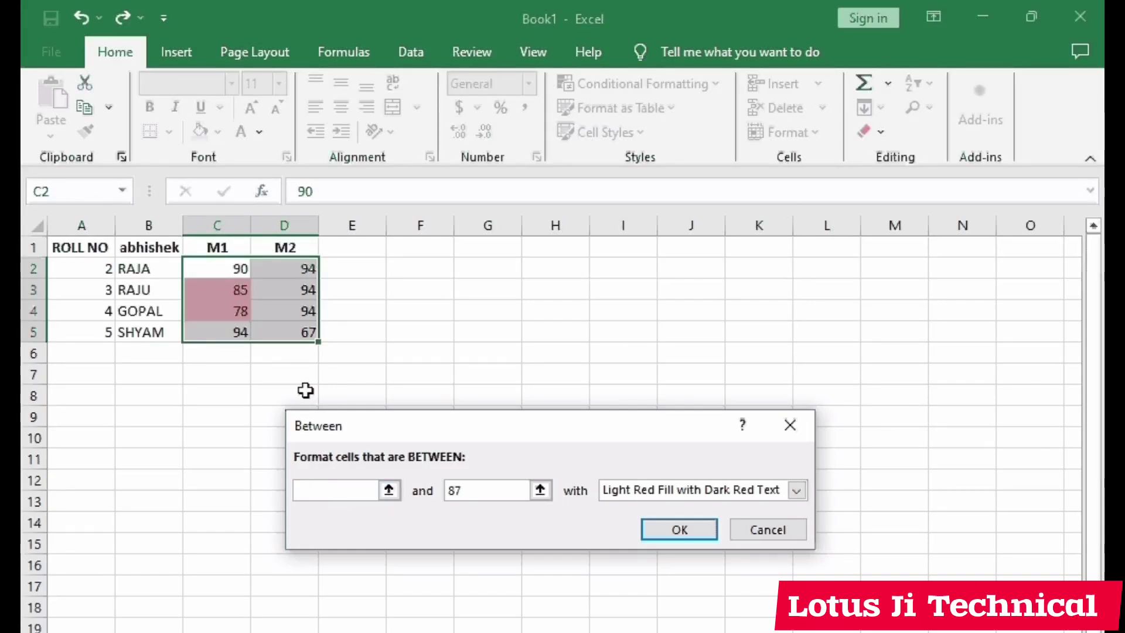
type("85")
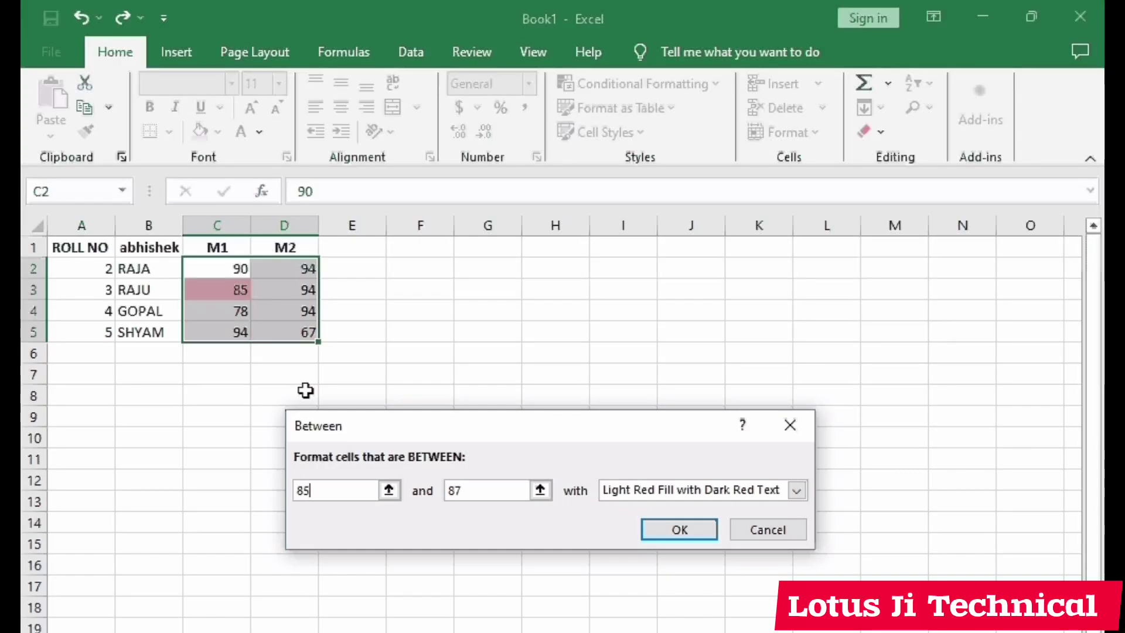
left_click(519, 491)
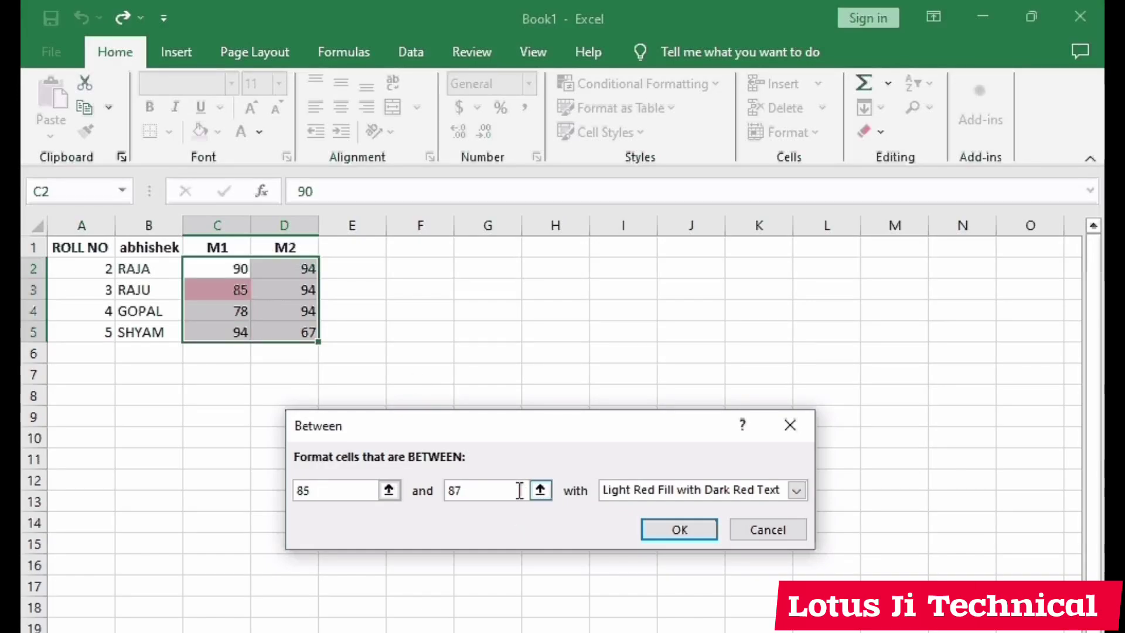
key("BackSpace")
key("BackSpace")
type("94")
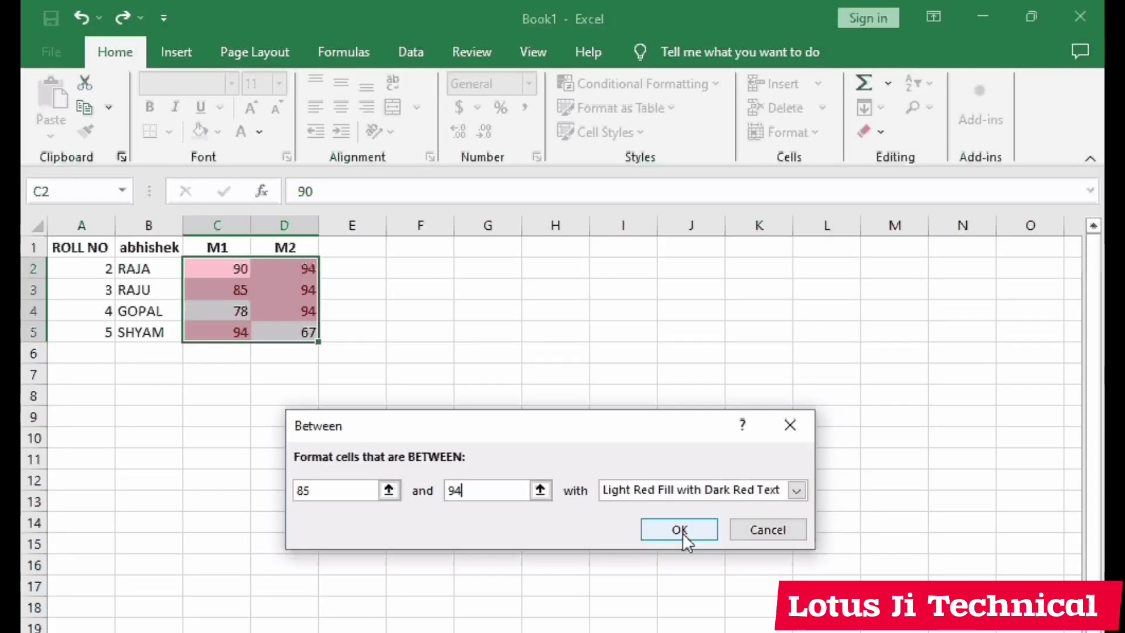
left_click(682, 533)
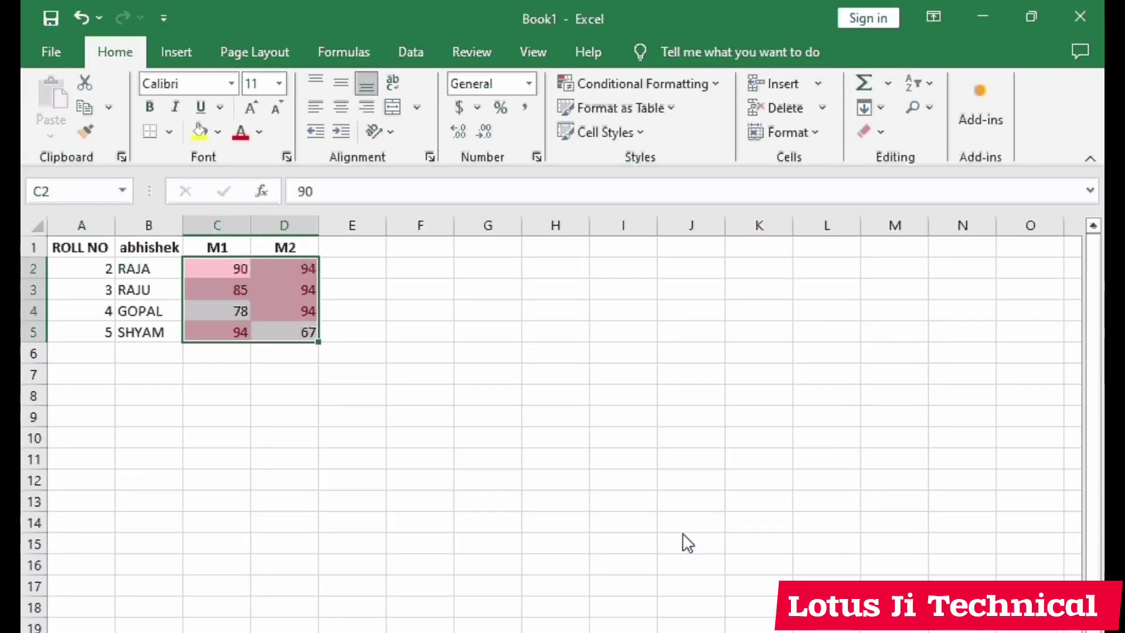
Step: Undo the Between highlight rule on the M1 and M2 marks
left_click(214, 419)
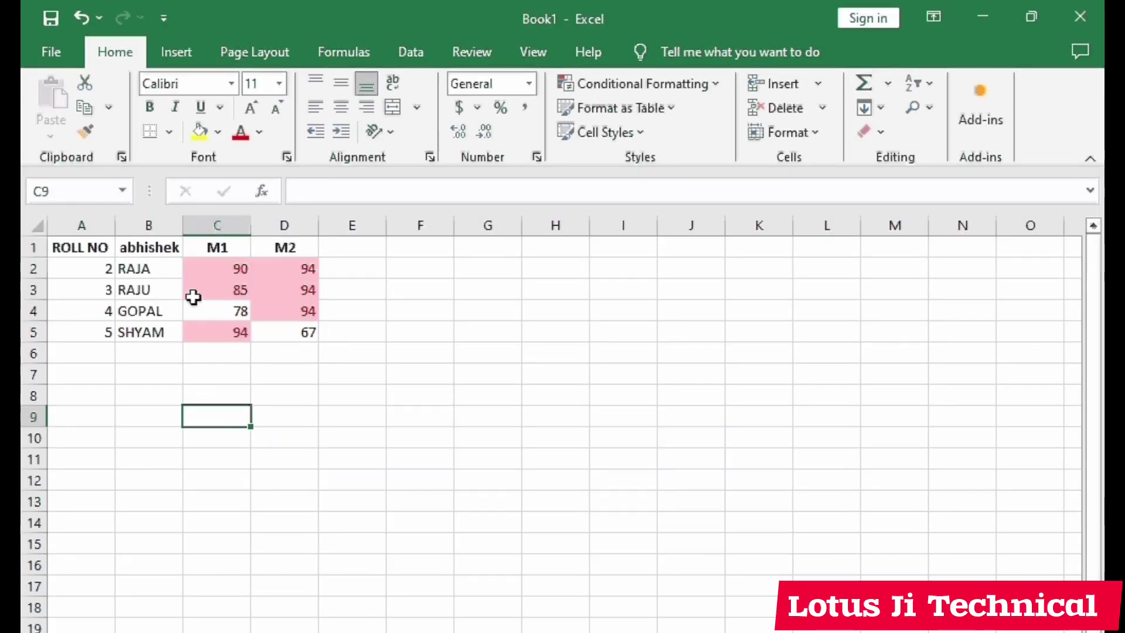
left_click_drag(183, 259, 301, 352)
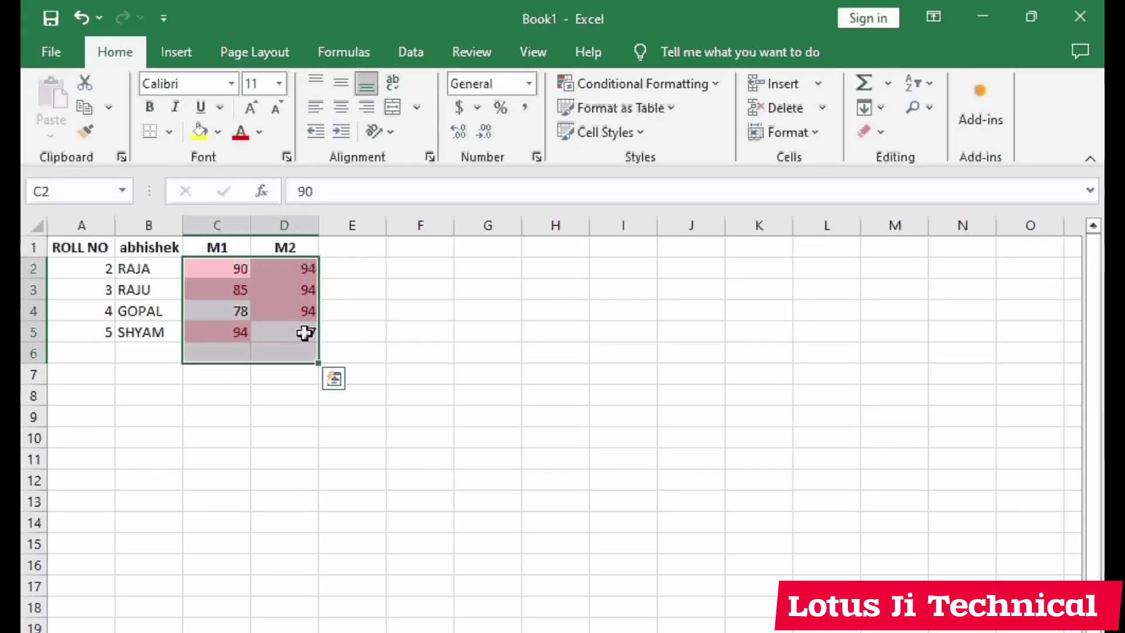
left_click(351, 476)
left_click_drag(201, 250, 290, 329)
left_click(308, 398)
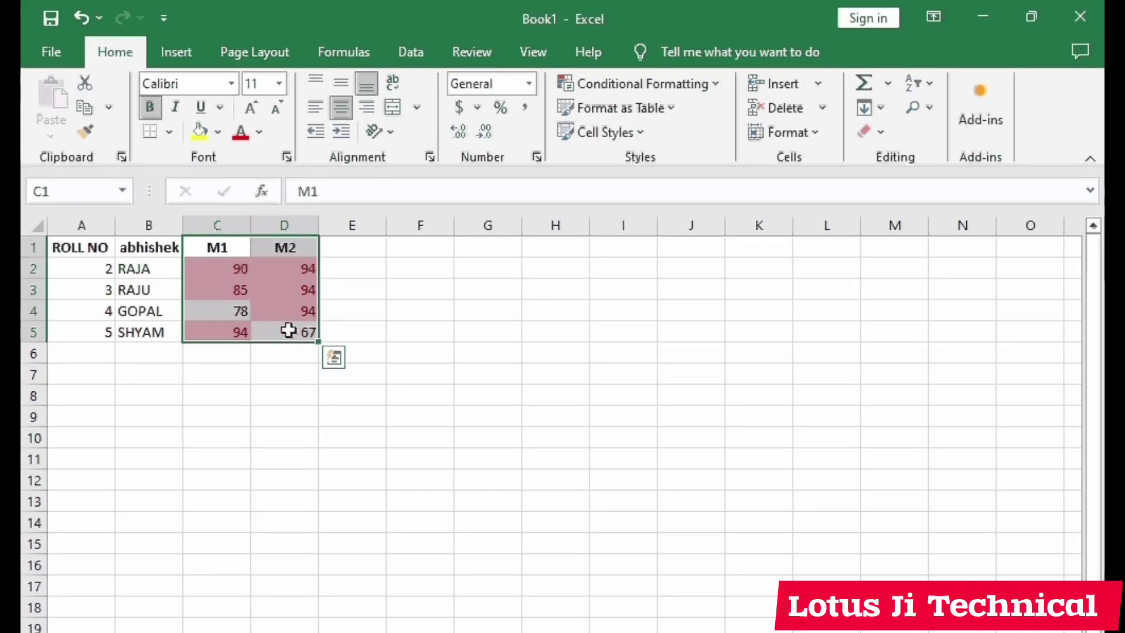
key("ctrl+z")
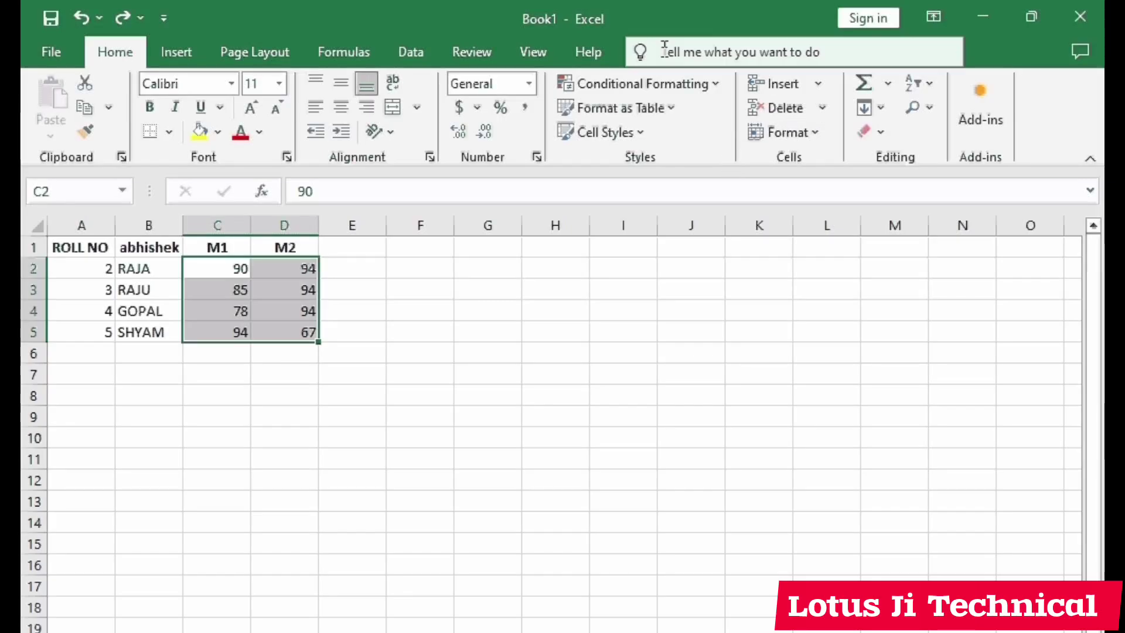
Step: Highlight the marks in C2:D5 equal to 78 using Light Red Fill with Dark Red Text, and undo the rule
left_click(712, 87)
mouse_move(705, 125)
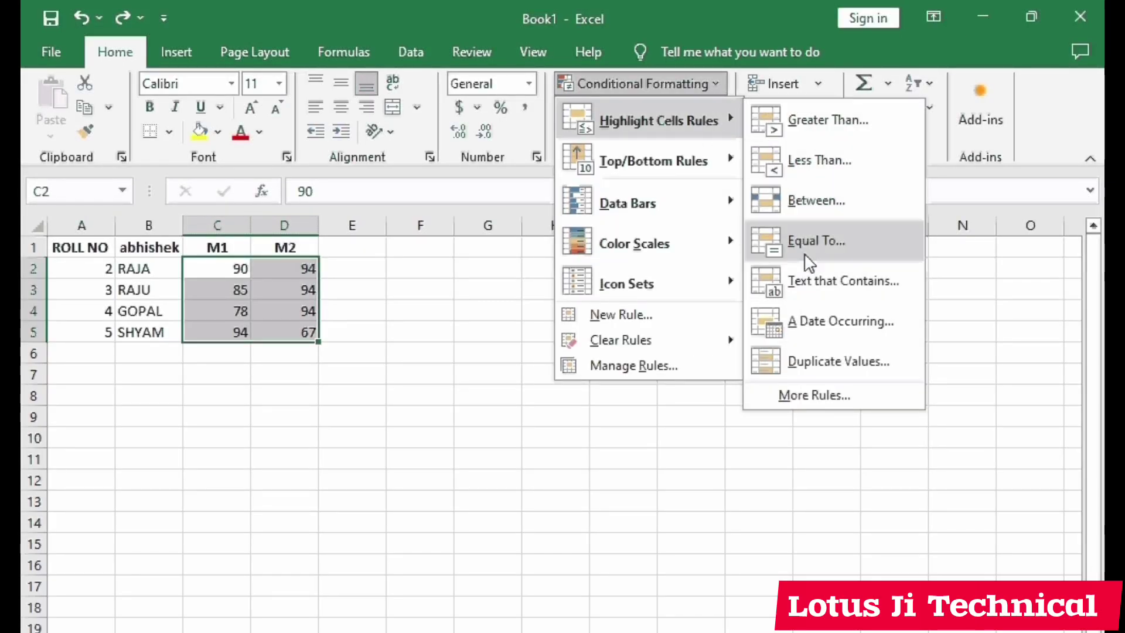
left_click(814, 241)
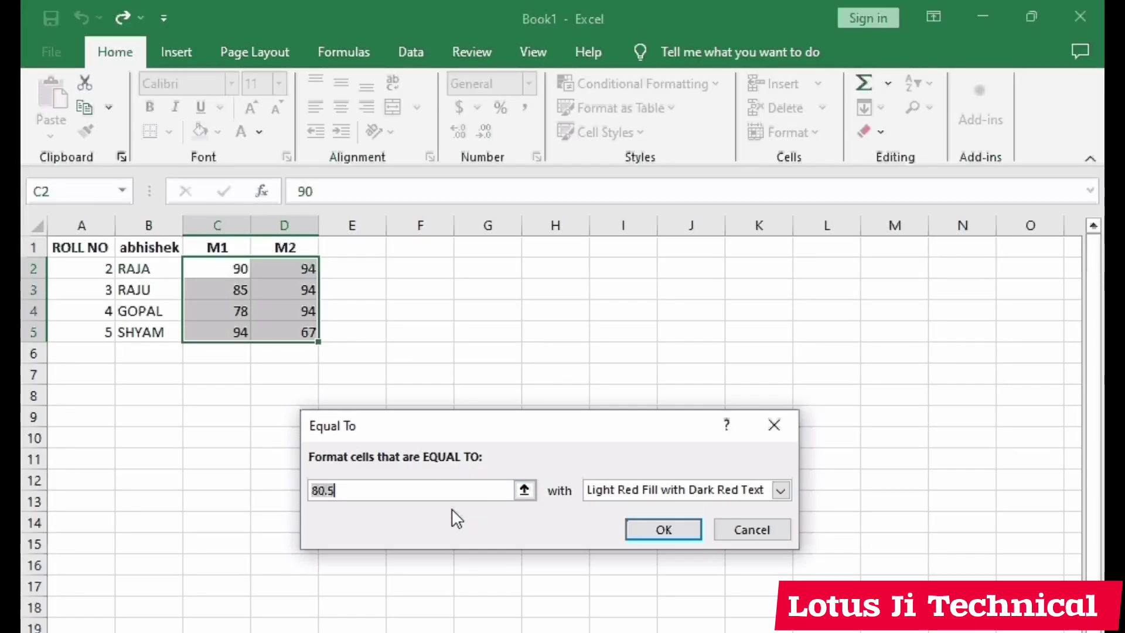
left_click(407, 495)
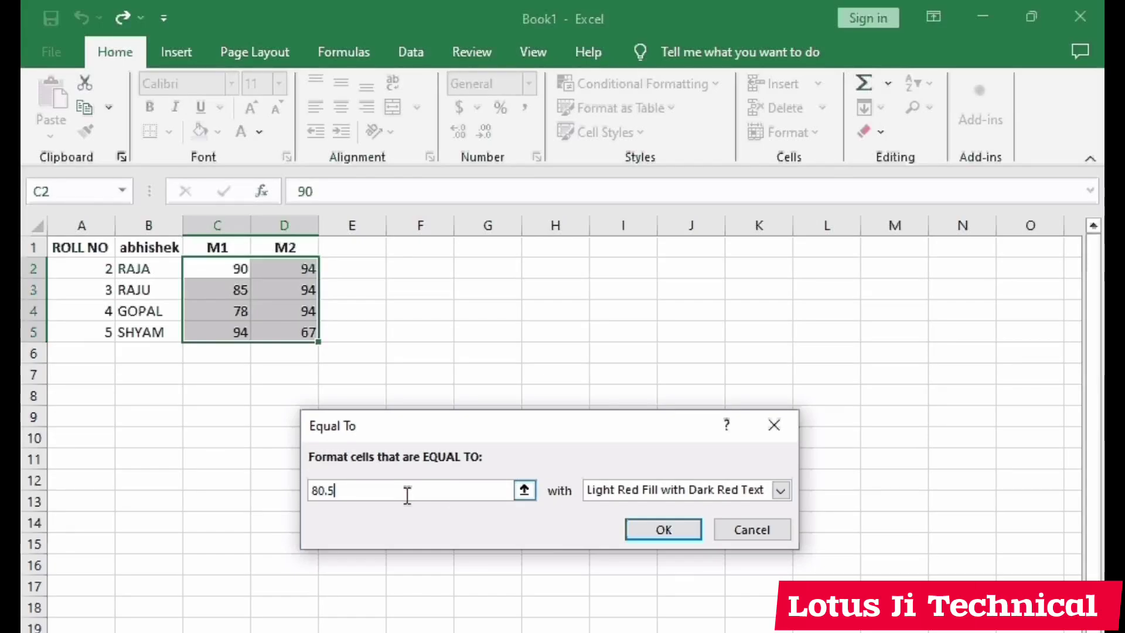
key("BackSpace")
key("BackSpace")
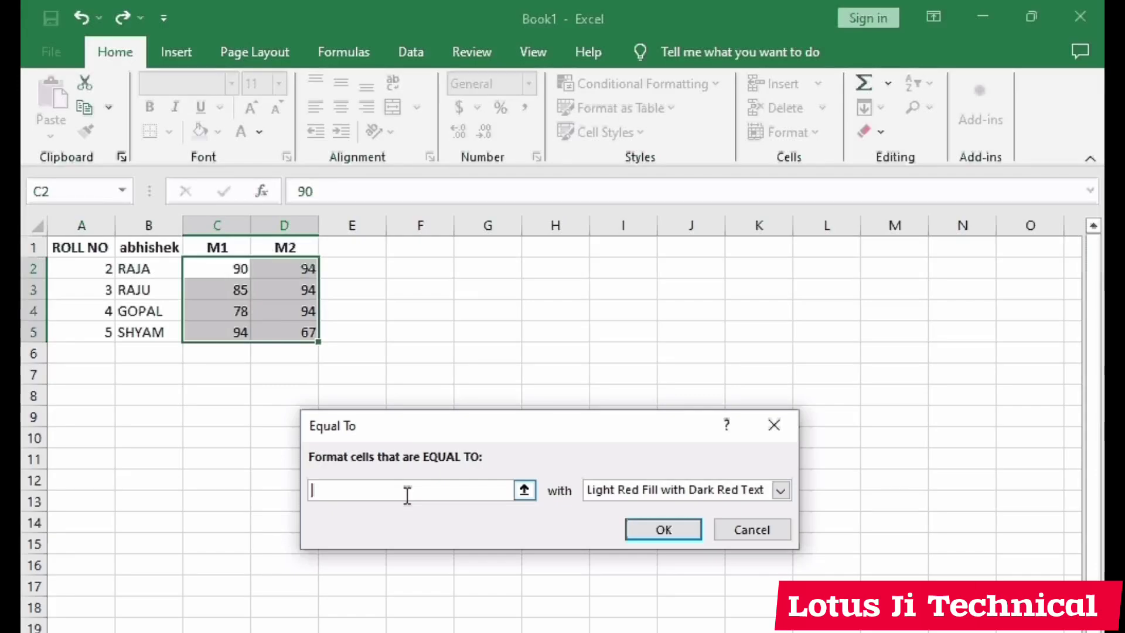
type("78")
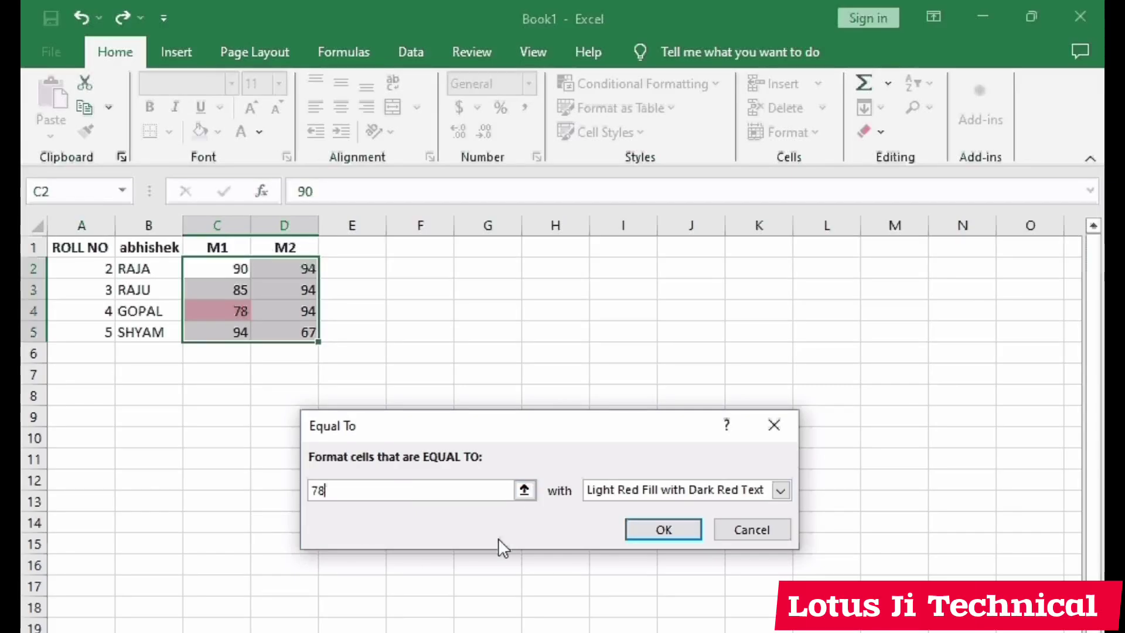
left_click(665, 532)
left_click(294, 515)
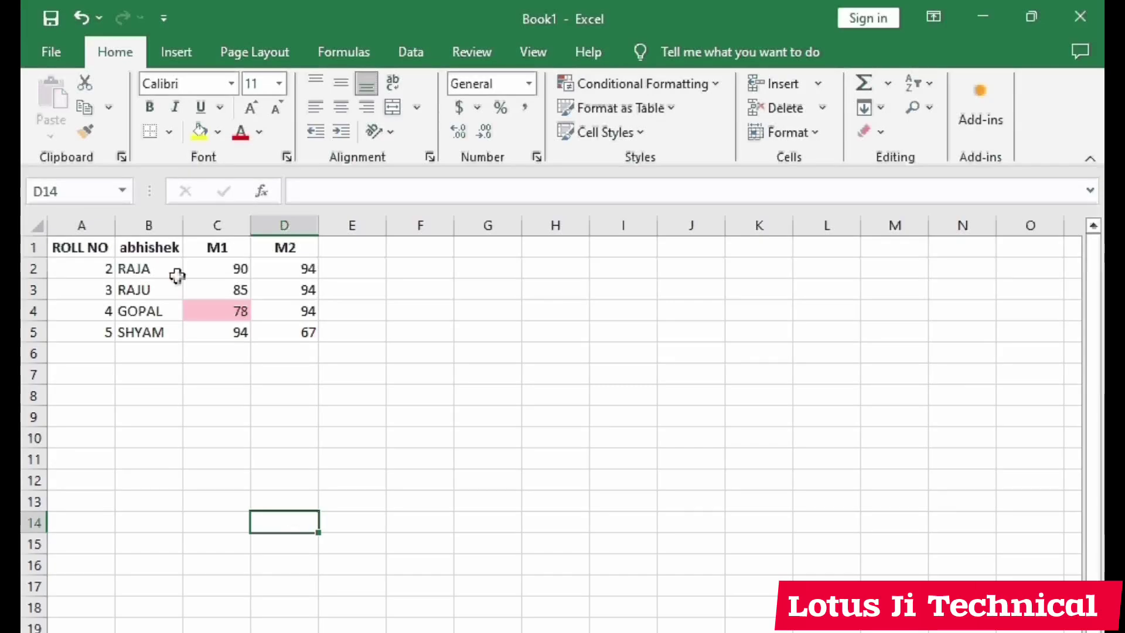
left_click_drag(206, 269, 289, 334)
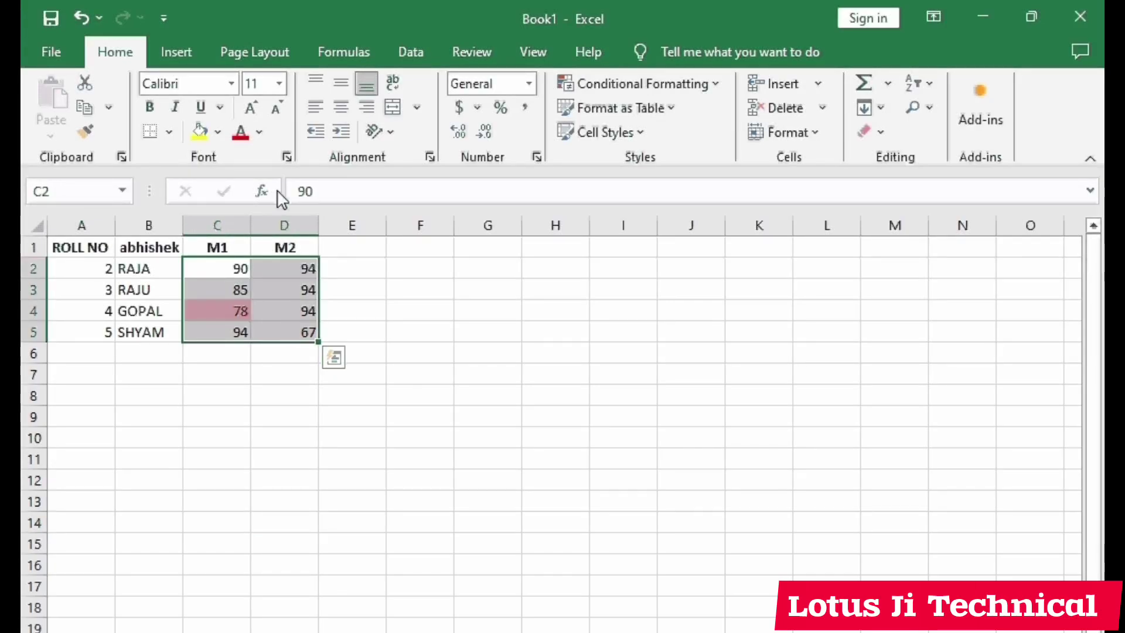
key("ctrl+z")
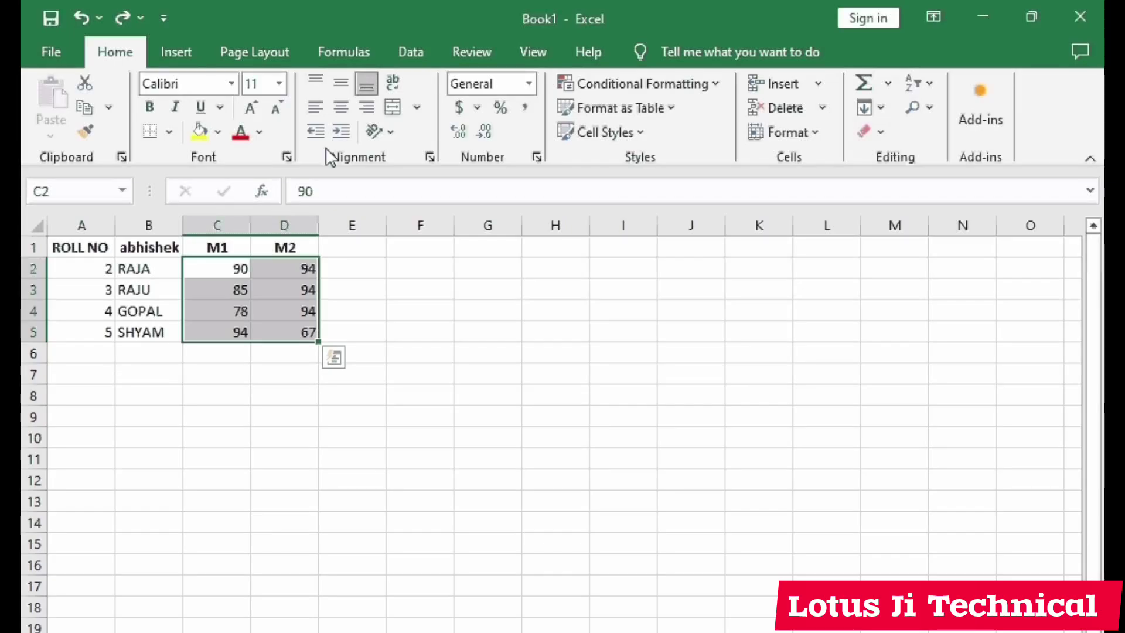
Step: Highlight the duplicate values in C2:D5 using Light Red Fill with Dark Red Text, and undo the rule
left_click(714, 86)
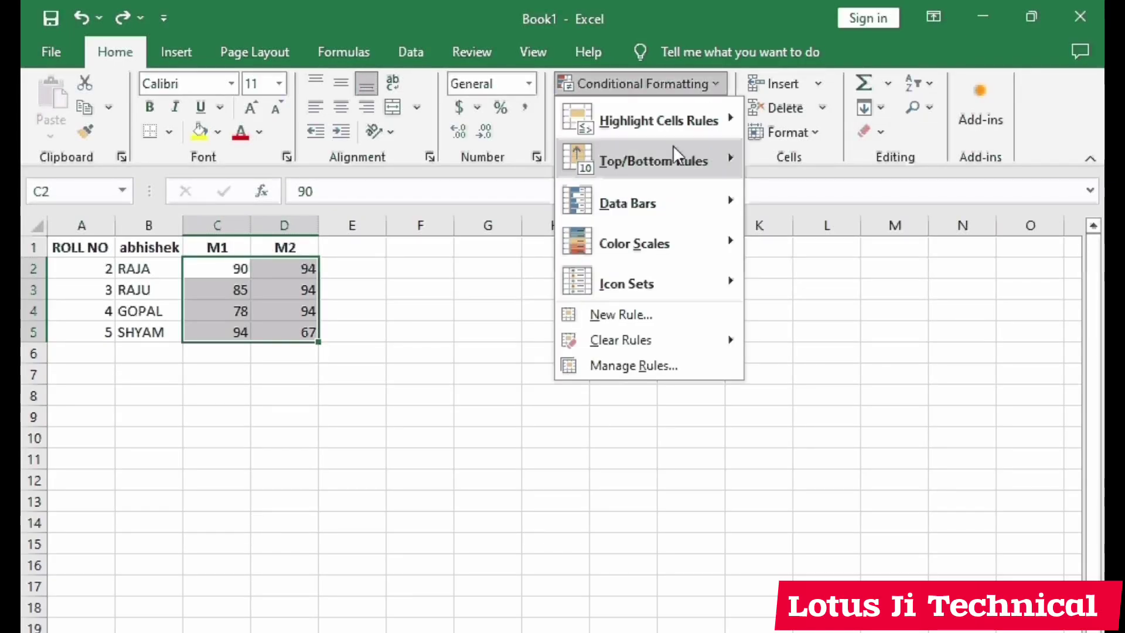
mouse_move(673, 117)
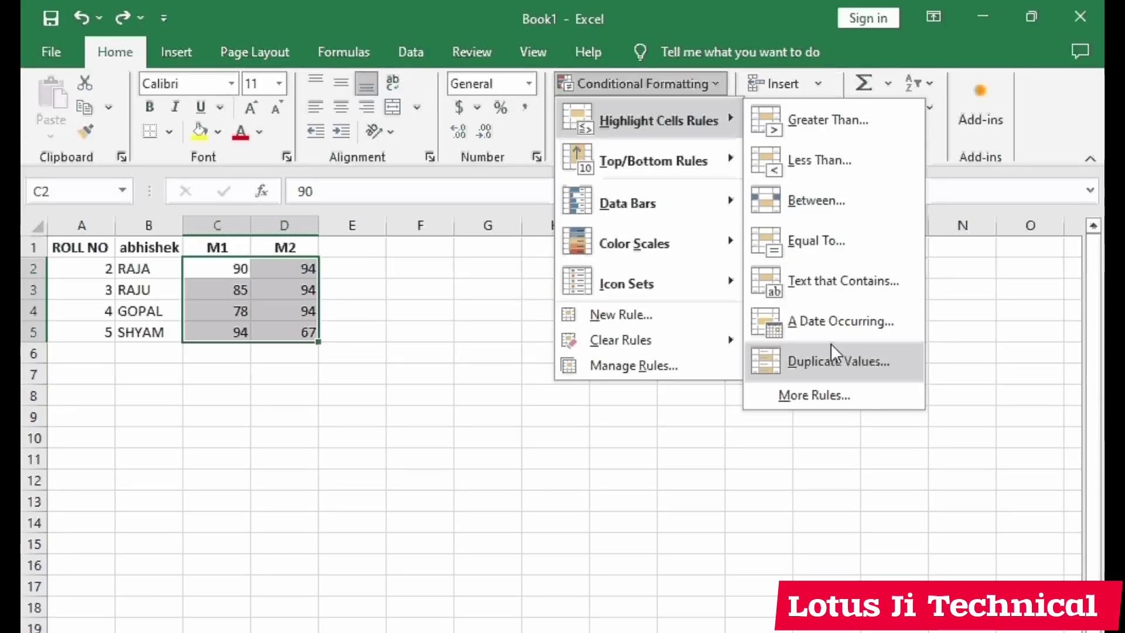
left_click(841, 359)
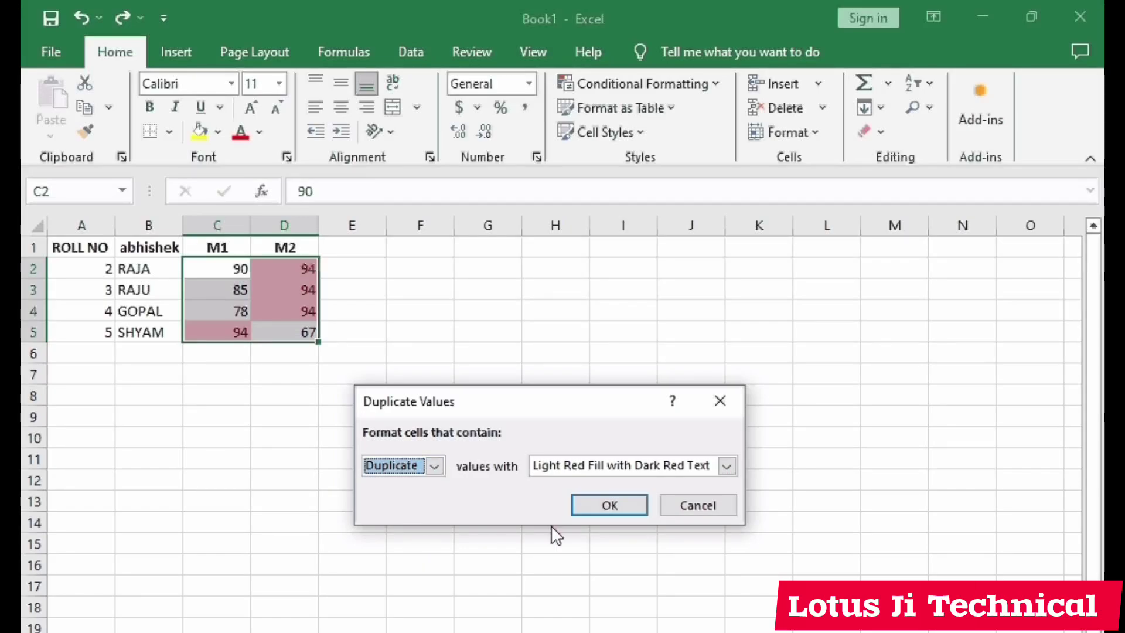
left_click(583, 513)
left_click(380, 567)
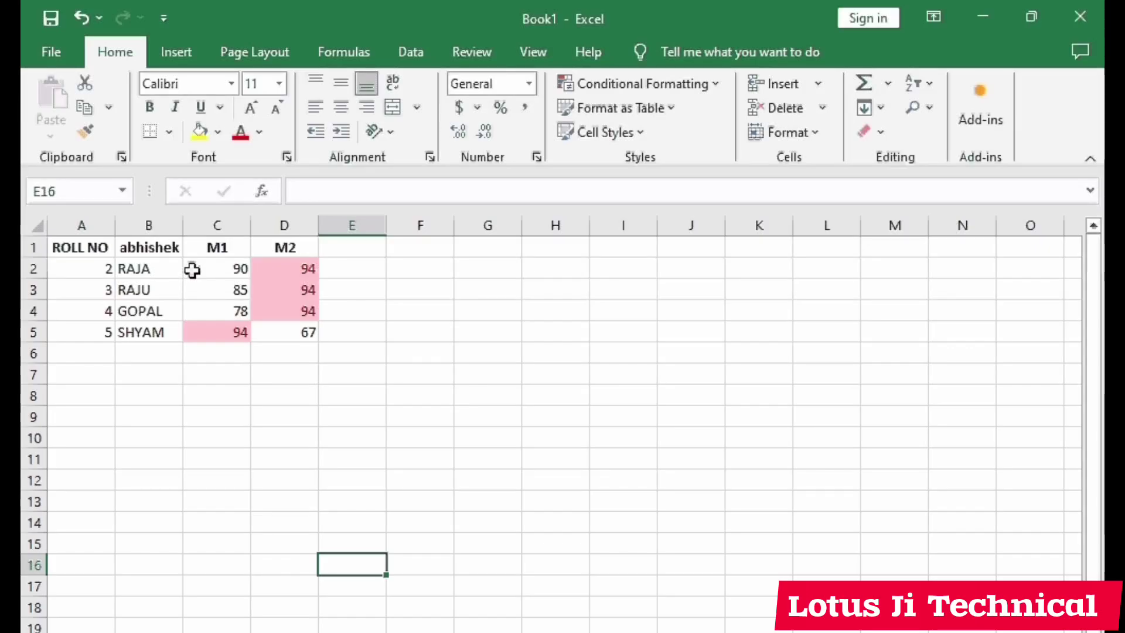
key("ctrl+z")
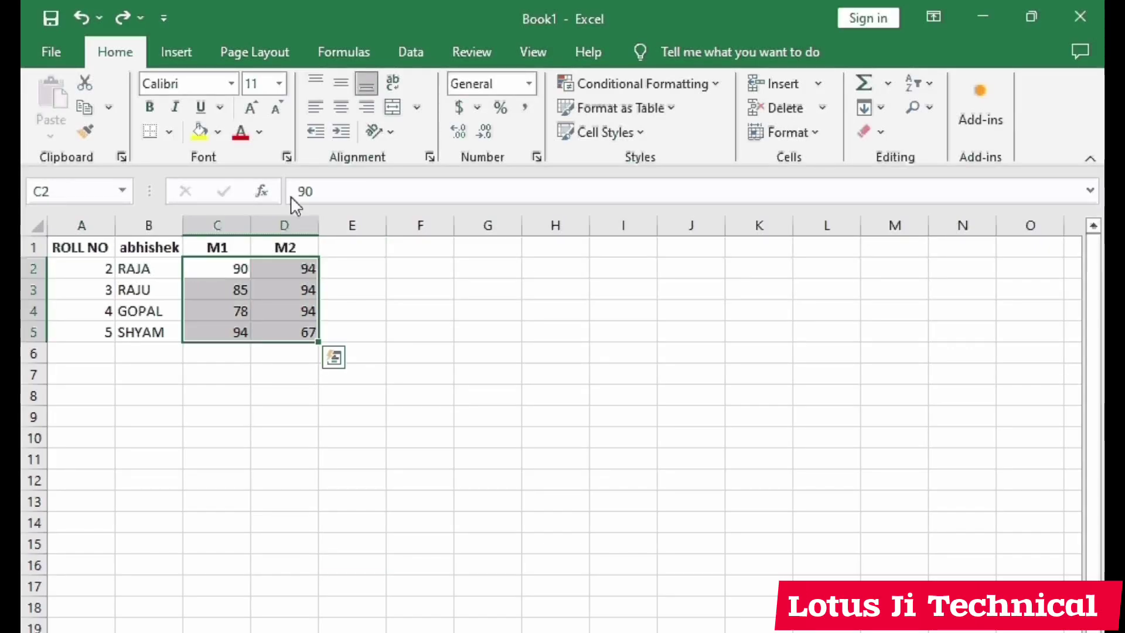
left_click(701, 82)
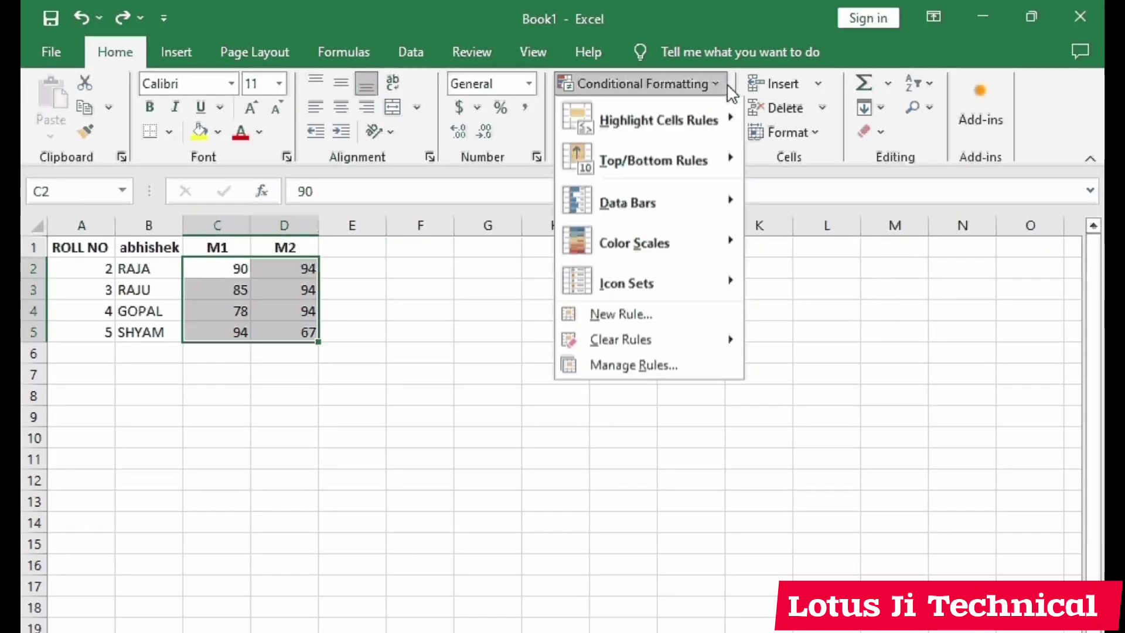
mouse_move(656, 169)
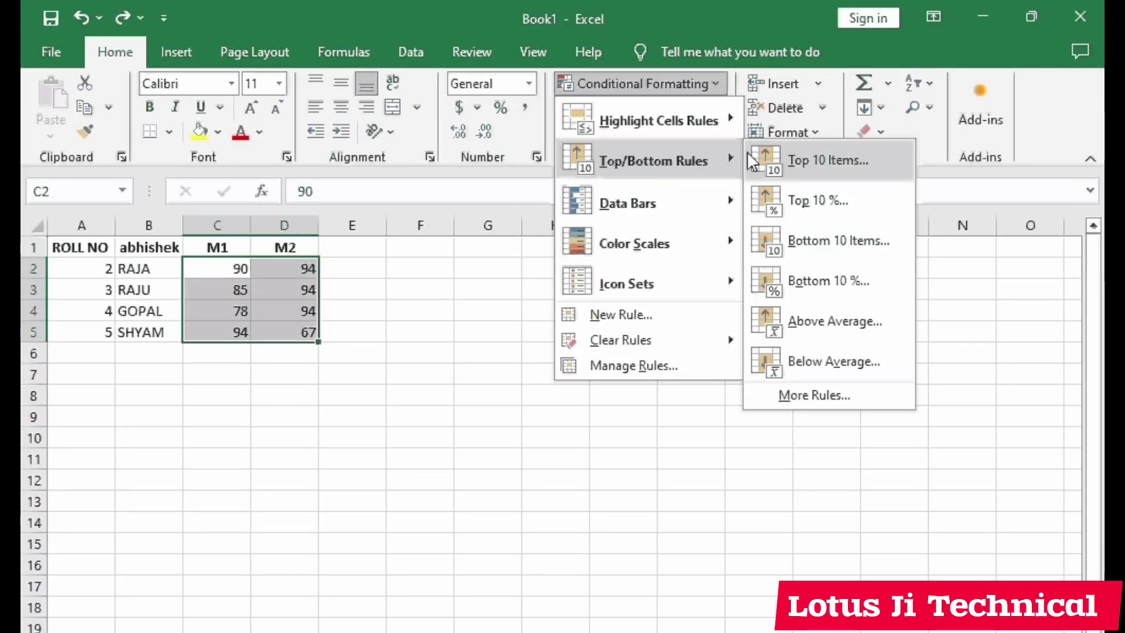
mouse_move(733, 117)
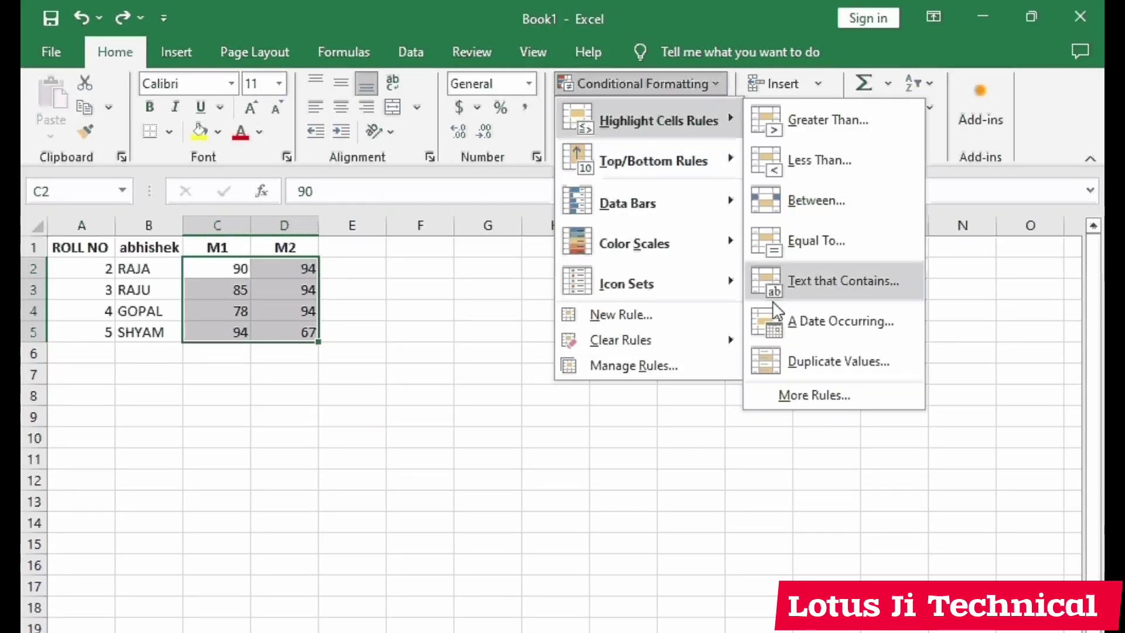
left_click(785, 359)
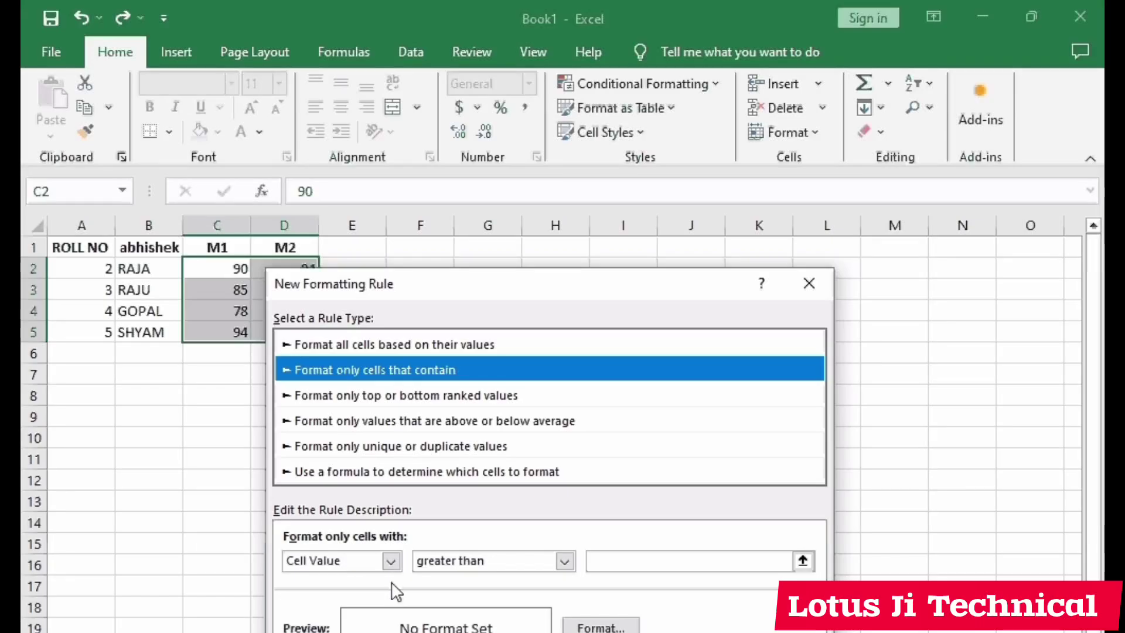
left_click(390, 561)
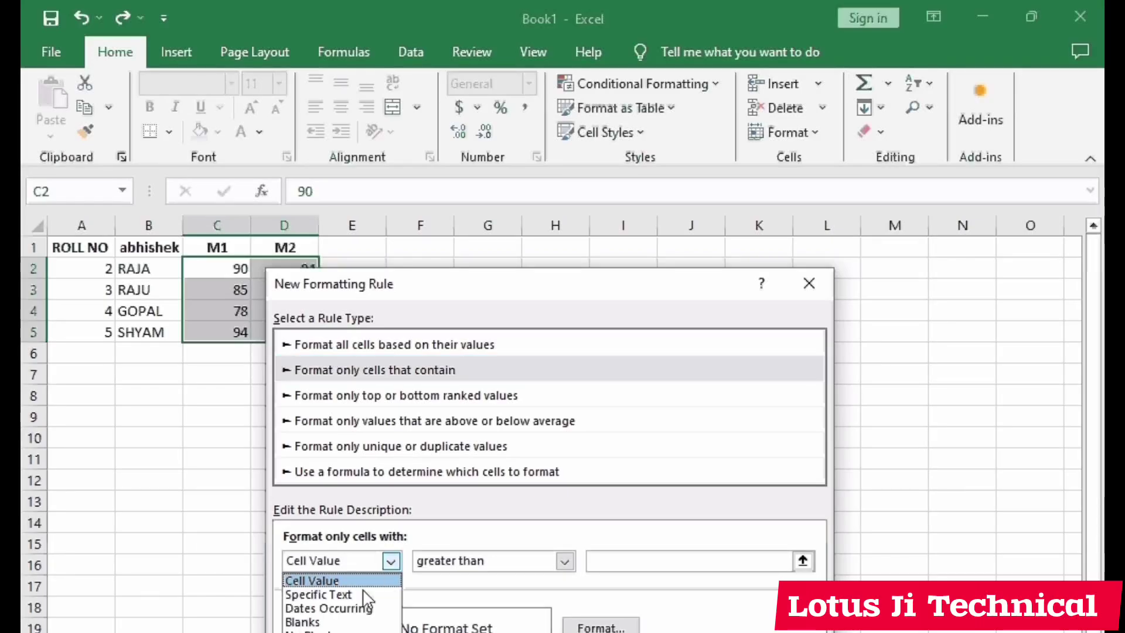
left_click(328, 578)
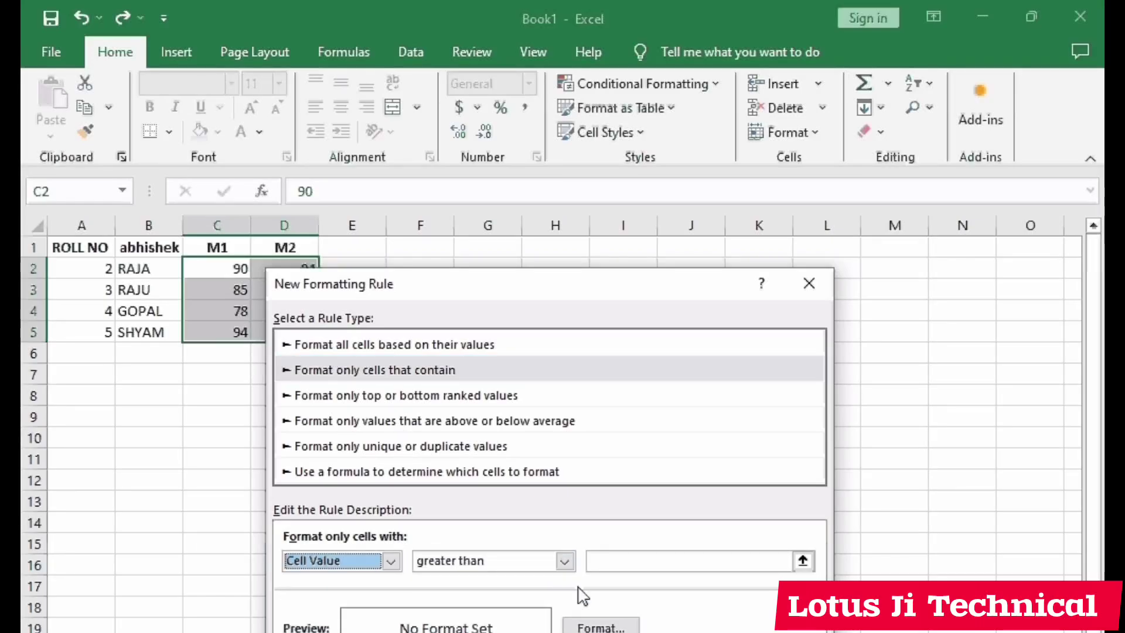
left_click(563, 561)
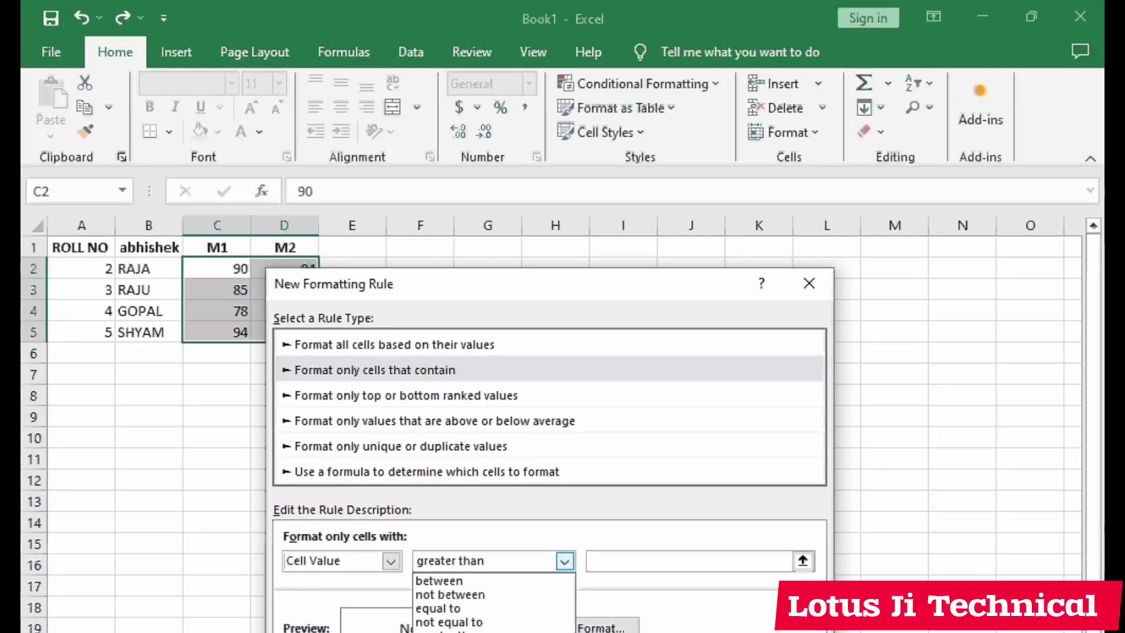
left_click(445, 631)
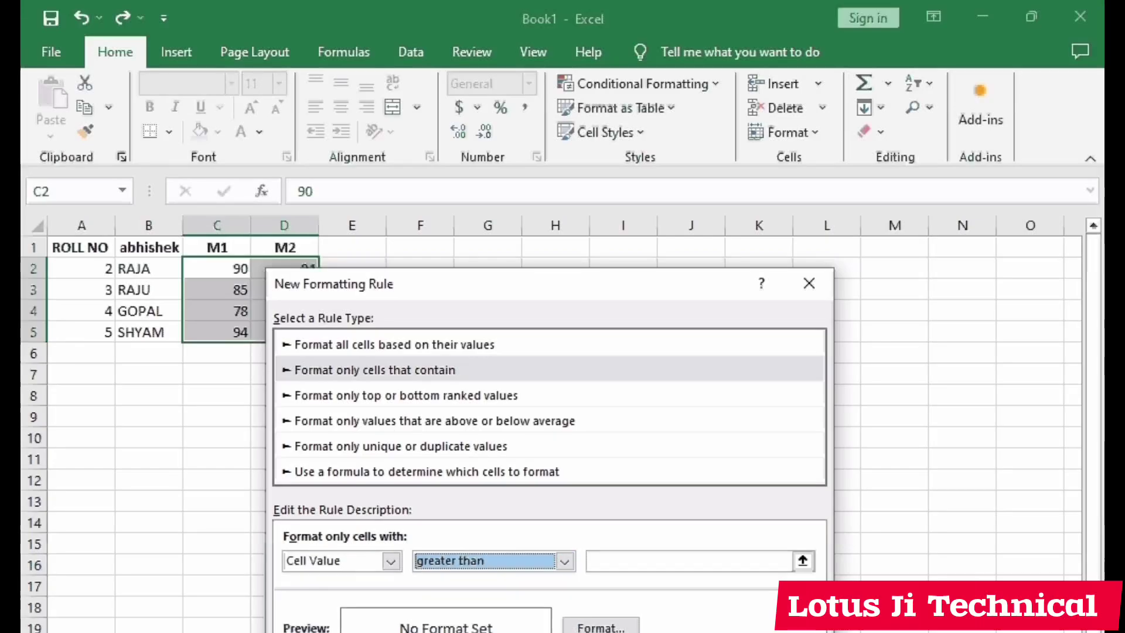
left_click(802, 561)
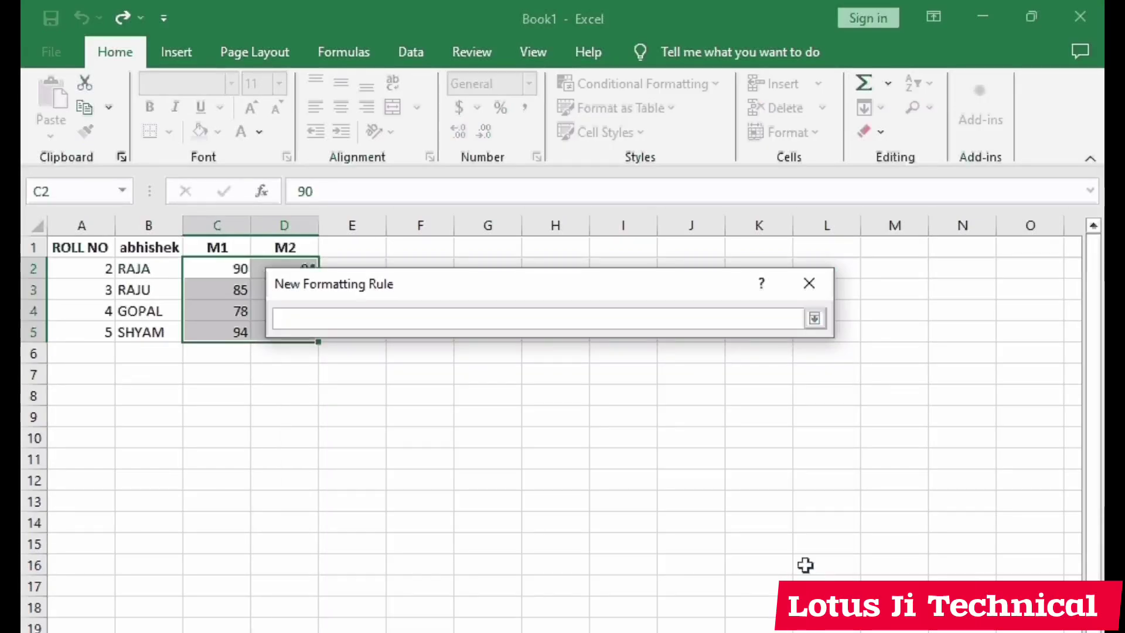
left_click(804, 296)
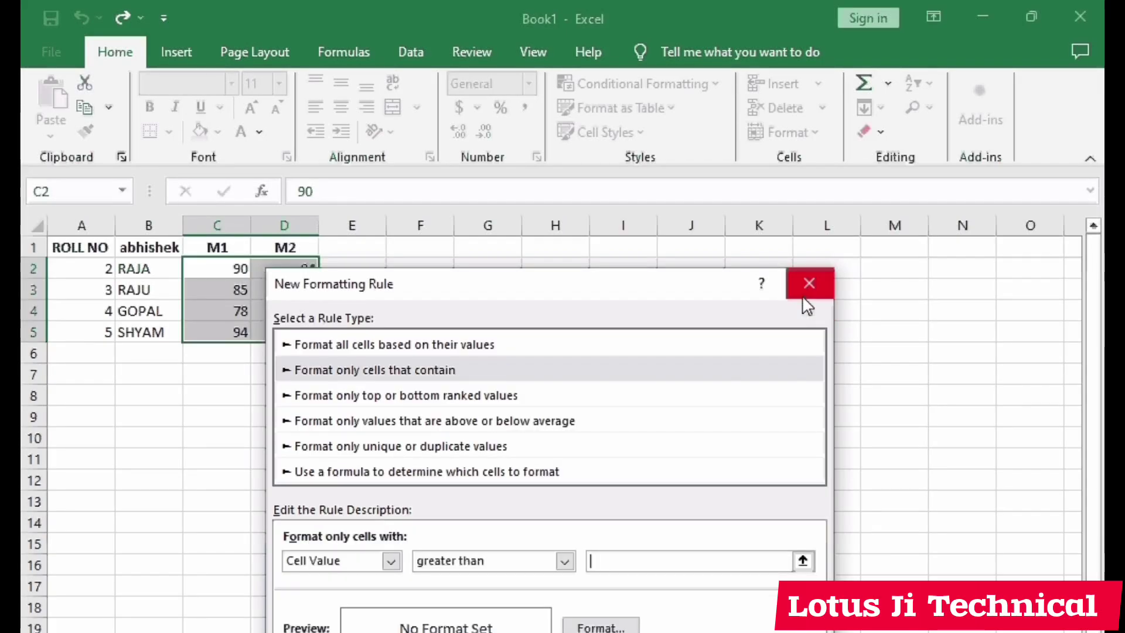
left_click(805, 298)
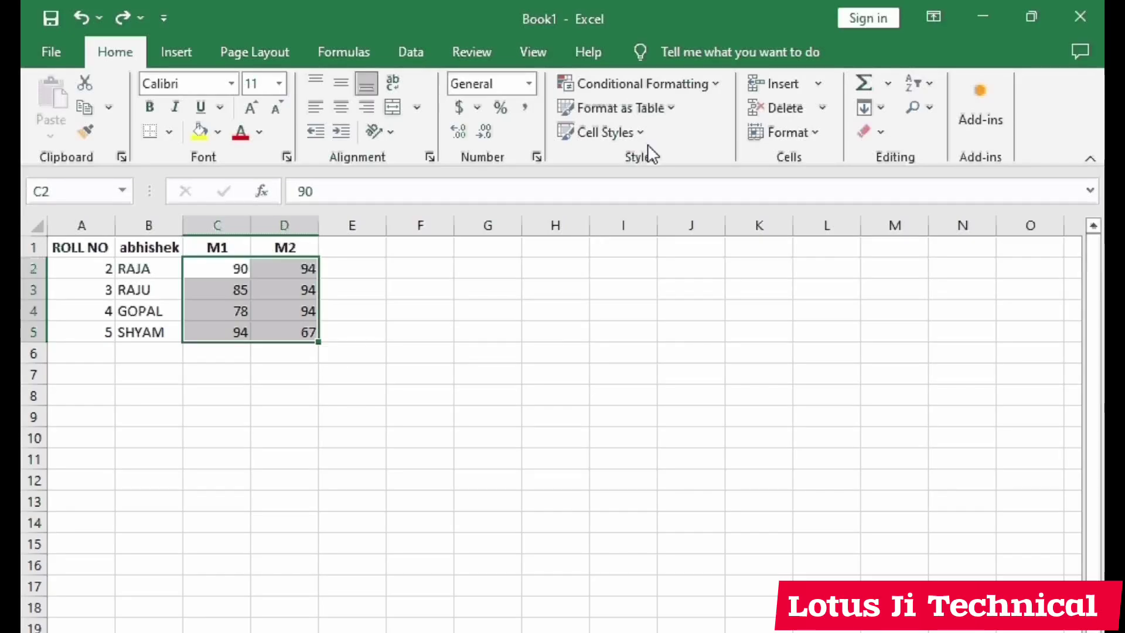
Step: Set up a Top 10 Items rule for the marks in C2:D5 with the rank count reduced to 4
left_click(700, 85)
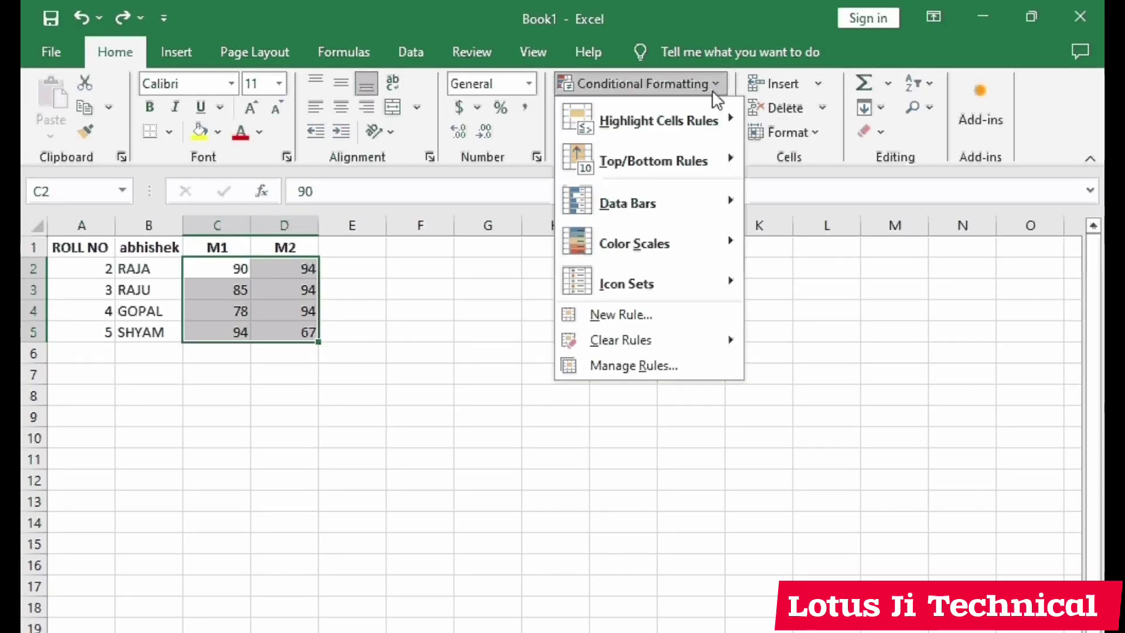
mouse_move(669, 151)
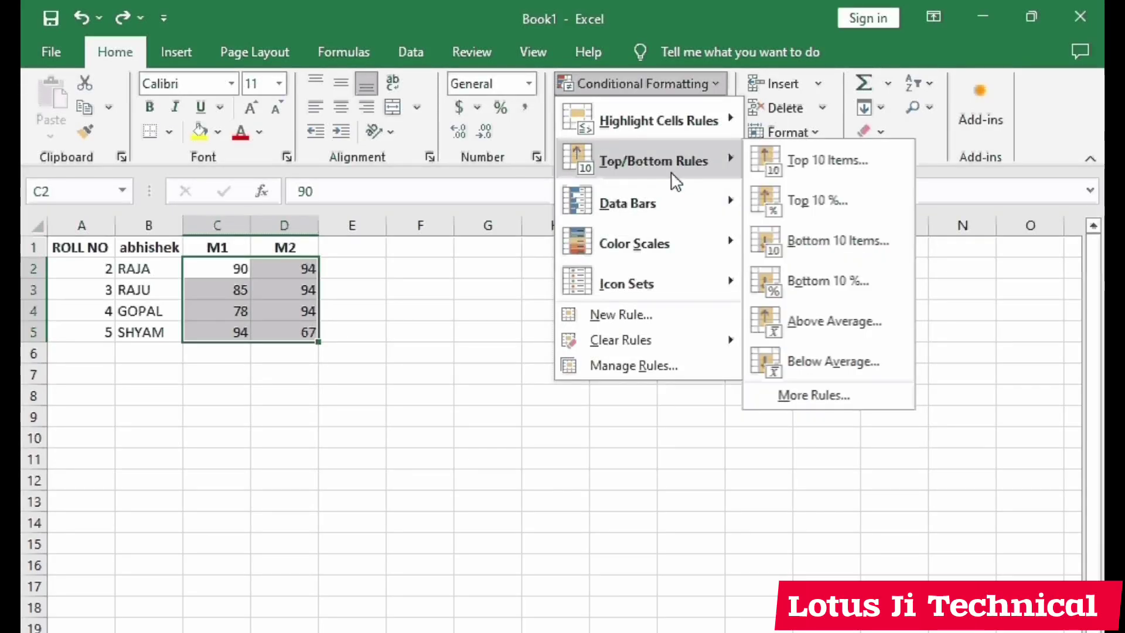
left_click(832, 175)
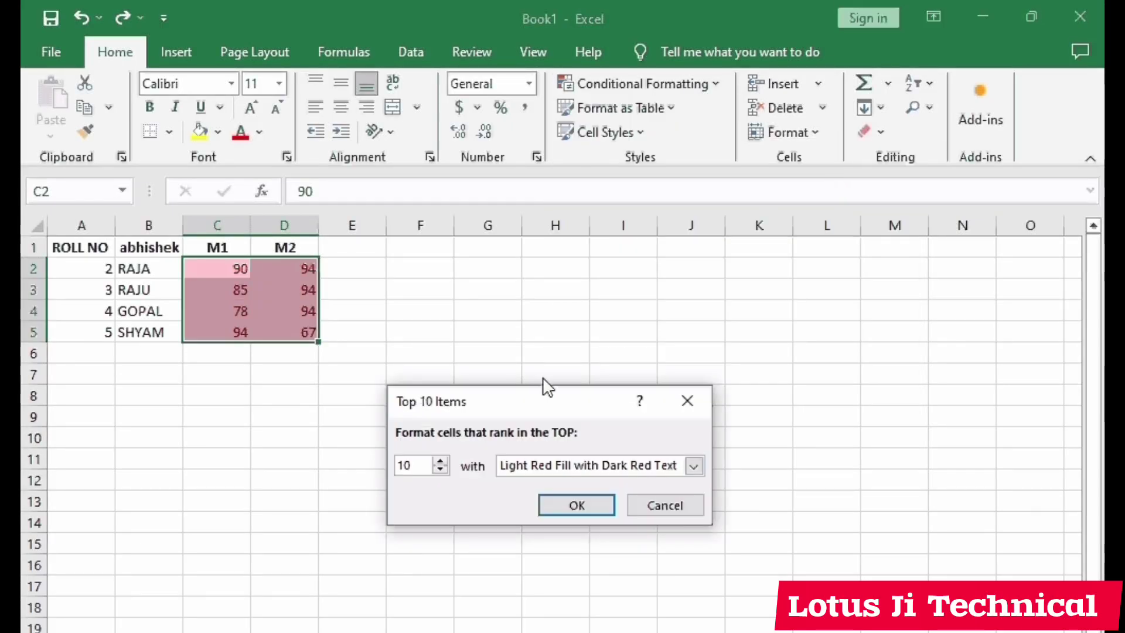
left_click(440, 469)
left_click(440, 469)
left_click(440, 469)
left_click(440, 469)
left_click(440, 469)
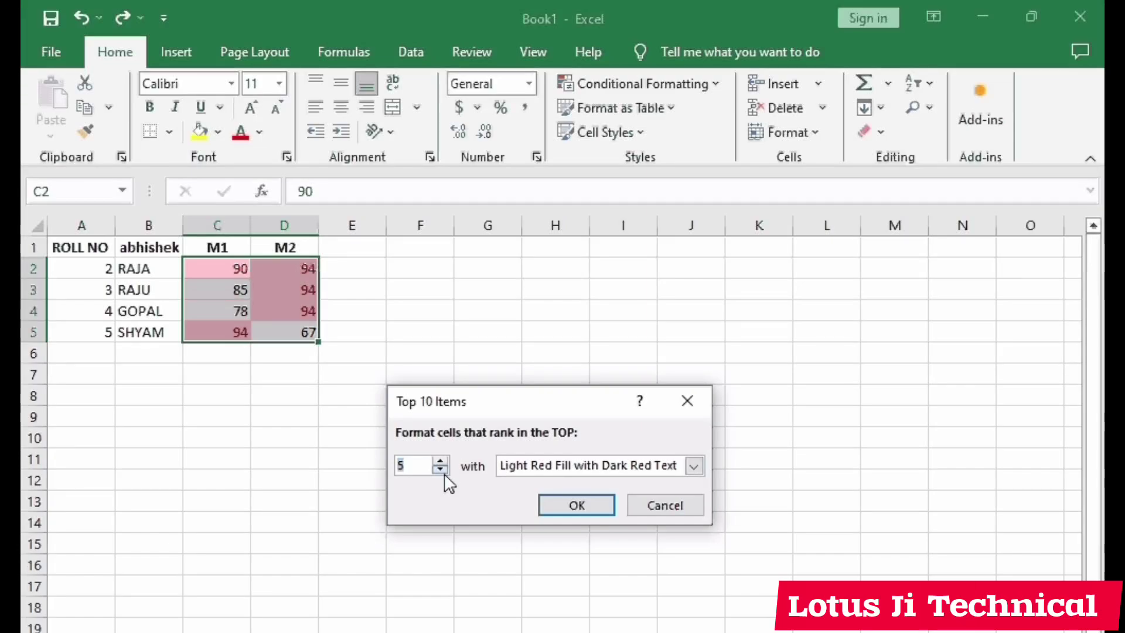
left_click(442, 471)
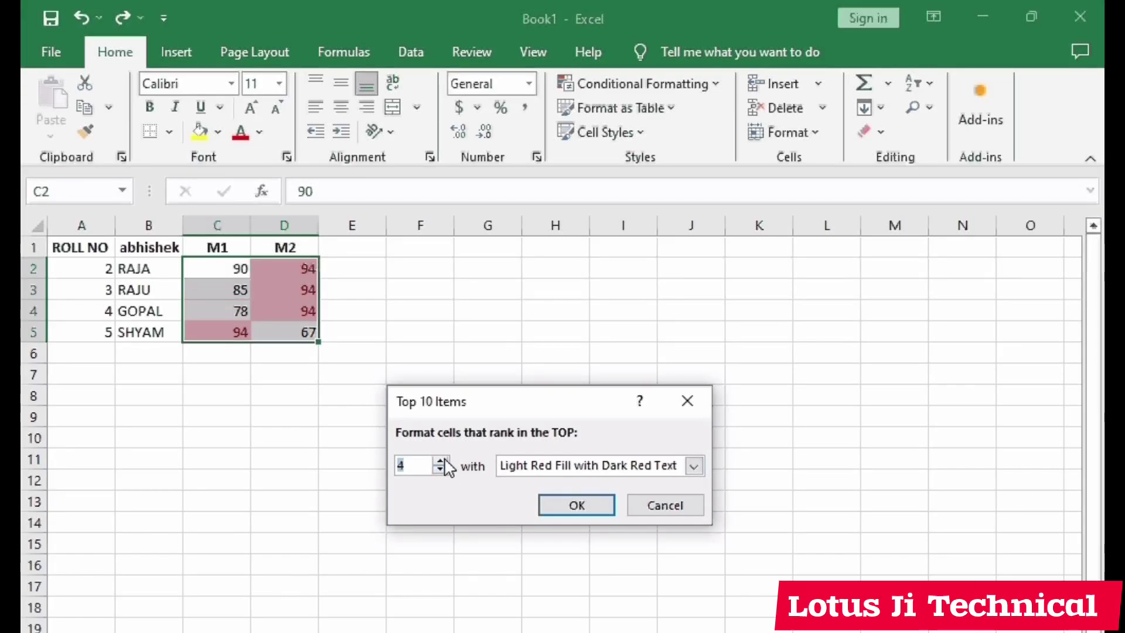
Step: Try raising the Top 10 Items rank count to 7, and bring it back down to 4
left_click(438, 470)
left_click(440, 462)
left_click(439, 462)
left_click(439, 462)
left_click(439, 461)
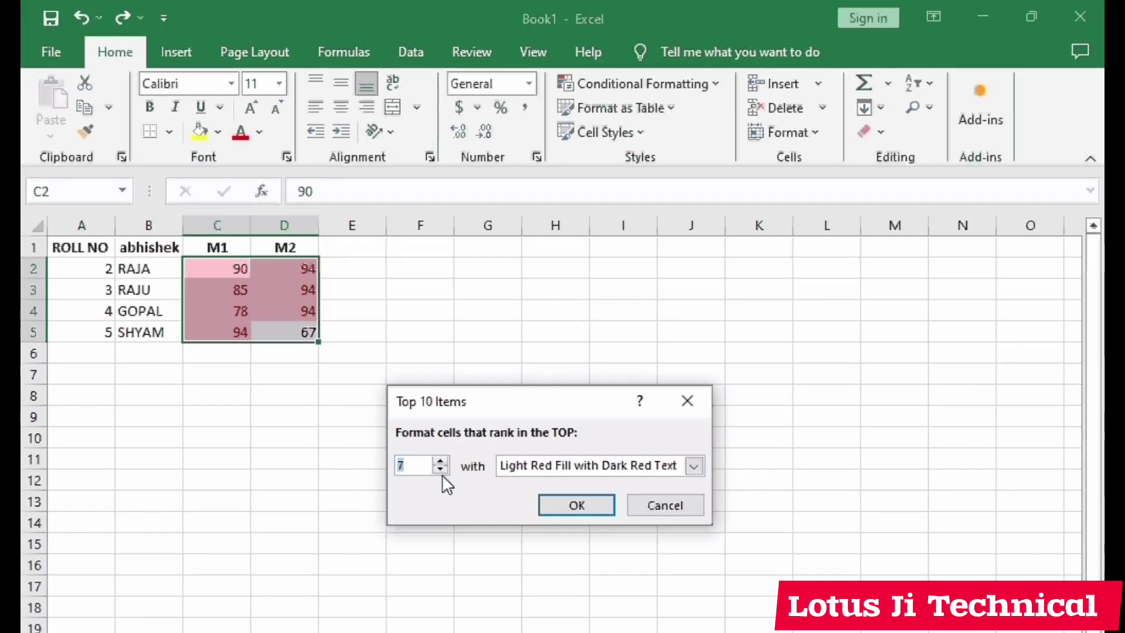
left_click(441, 470)
left_click(442, 471)
left_click(441, 470)
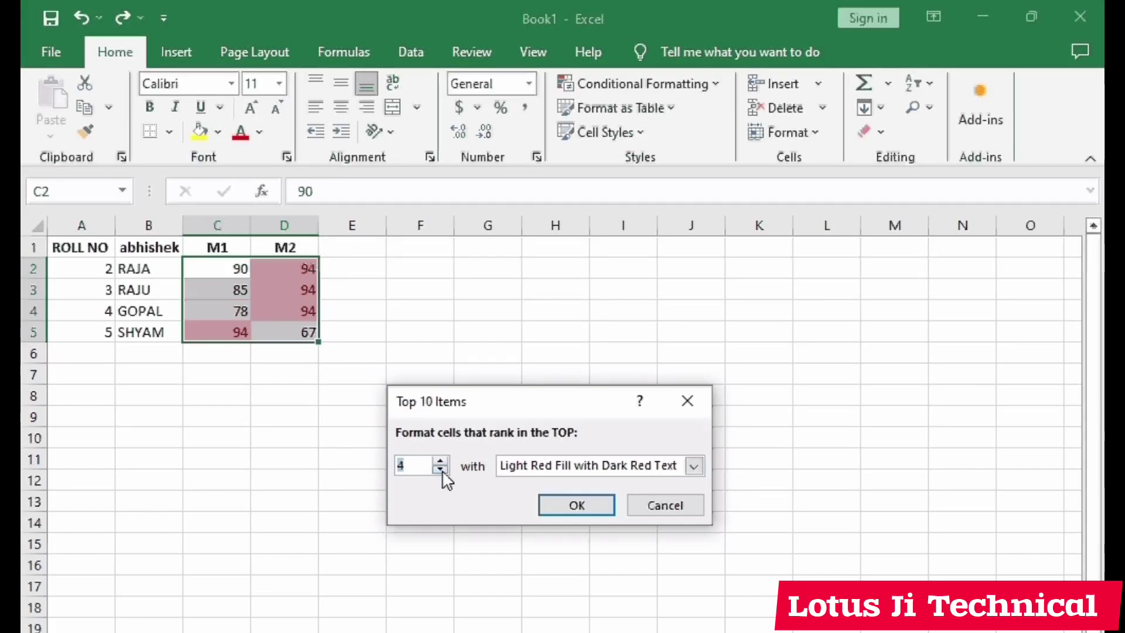
Step: Apply the Top 10 Items rule to the marks with a rank count below 4, and undo the rule
left_click(440, 470)
left_click(440, 469)
left_click(540, 507)
left_click(337, 497)
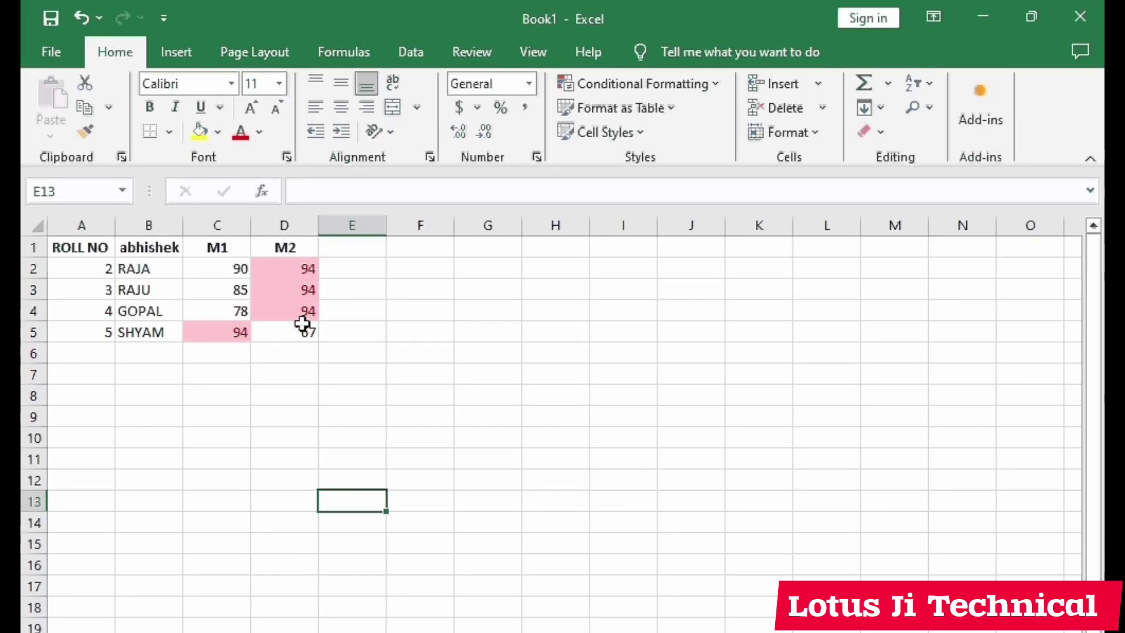
key("ctrl+z")
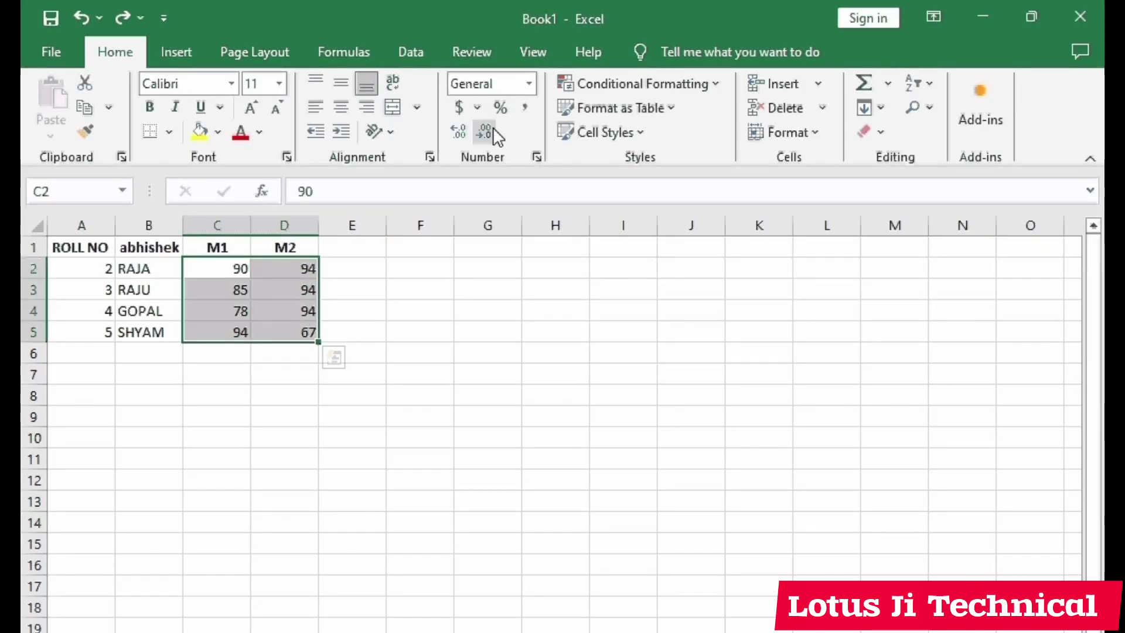
Step: Apply a Top 10% rule to the marks in C2:D5 with the percentage reduced below 8, using Light Red Fill with Dark Red Text
left_click(714, 84)
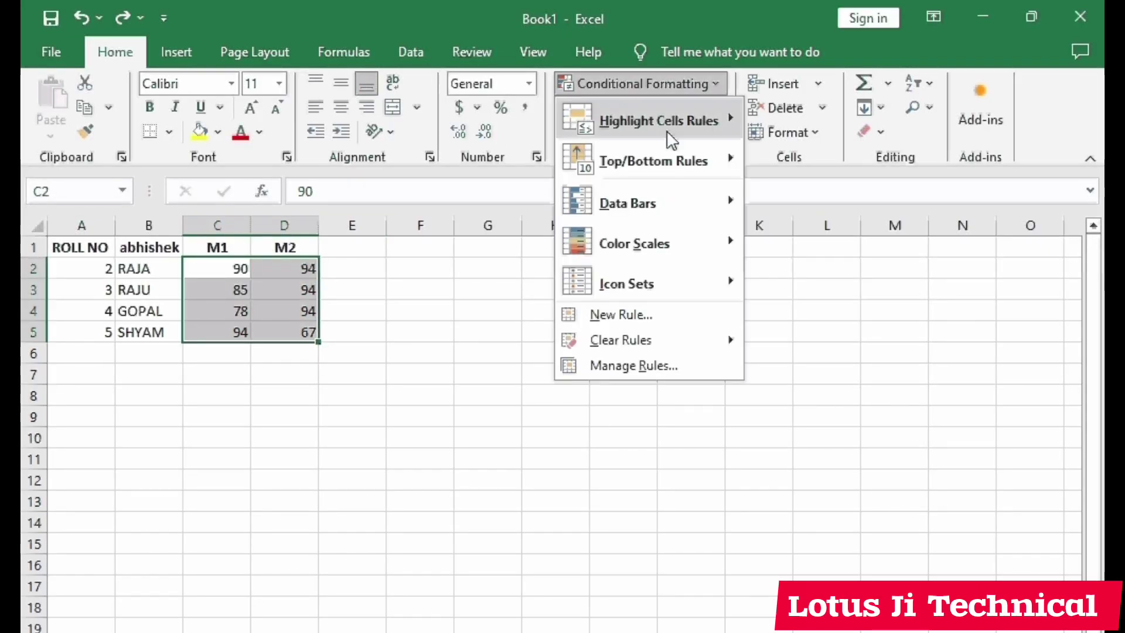
mouse_move(658, 153)
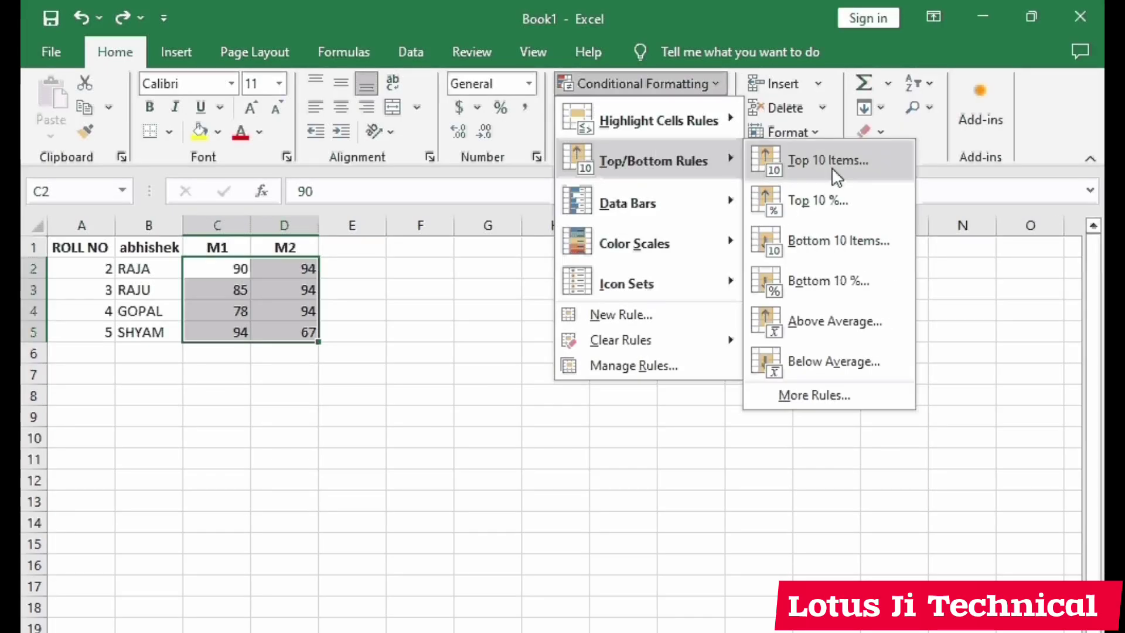
left_click(816, 203)
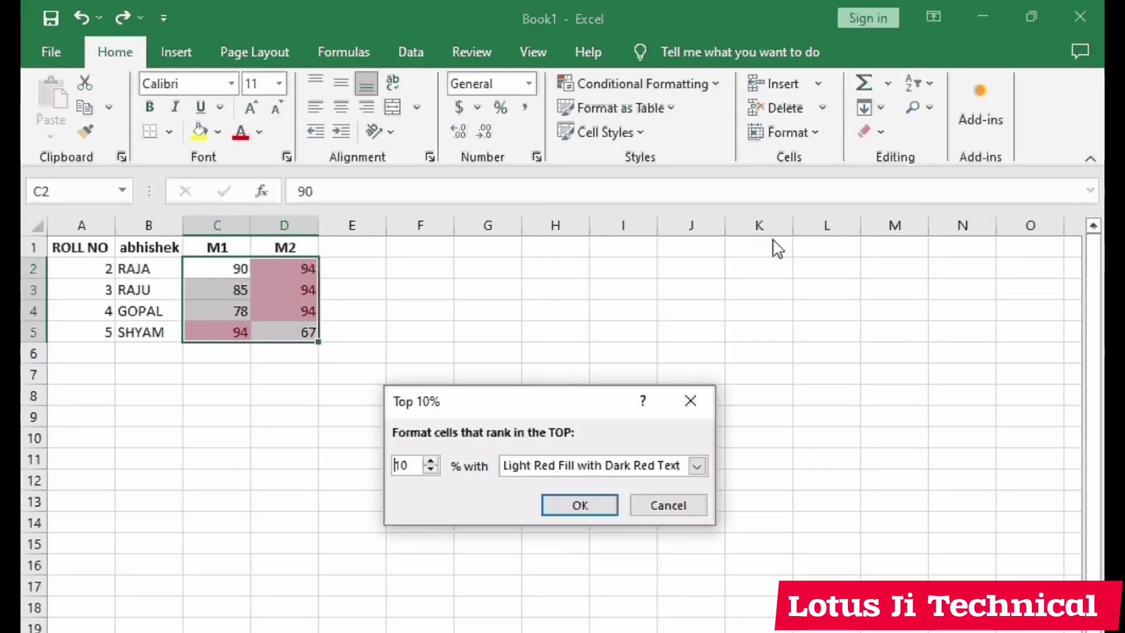
left_click(430, 469)
left_click(427, 472)
left_click(422, 471)
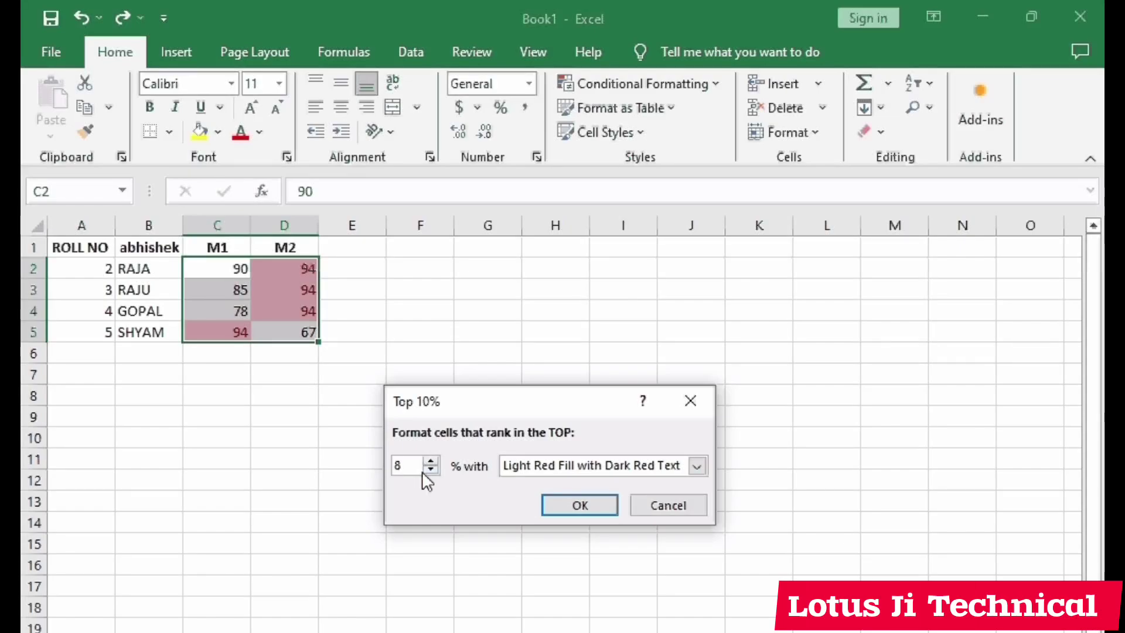
left_click(430, 470)
left_click(430, 469)
left_click(575, 507)
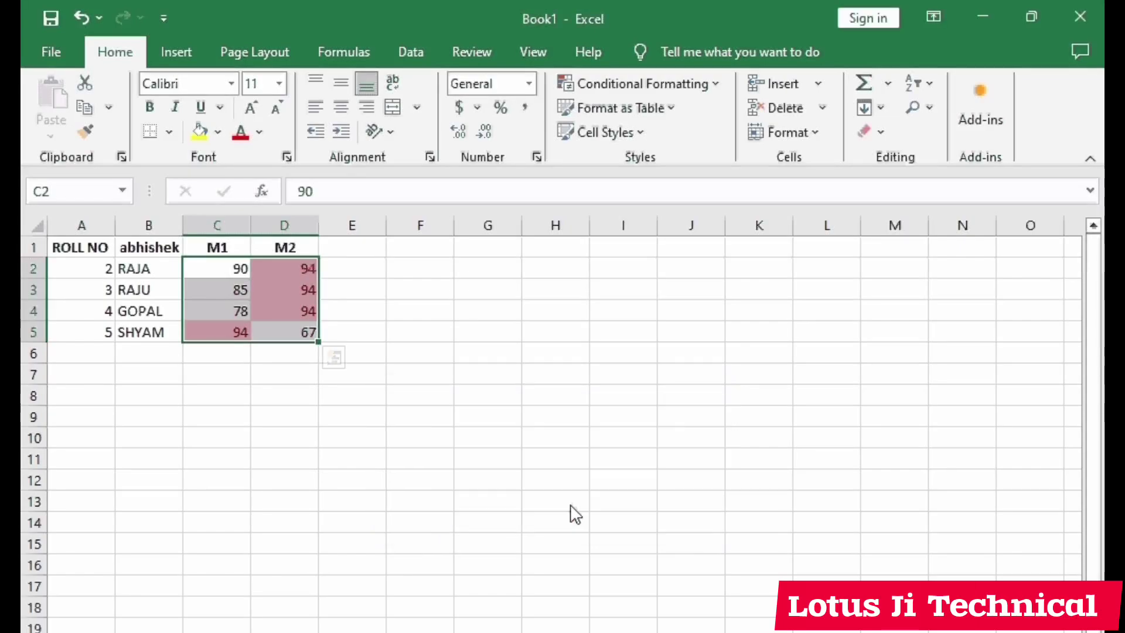
left_click(429, 464)
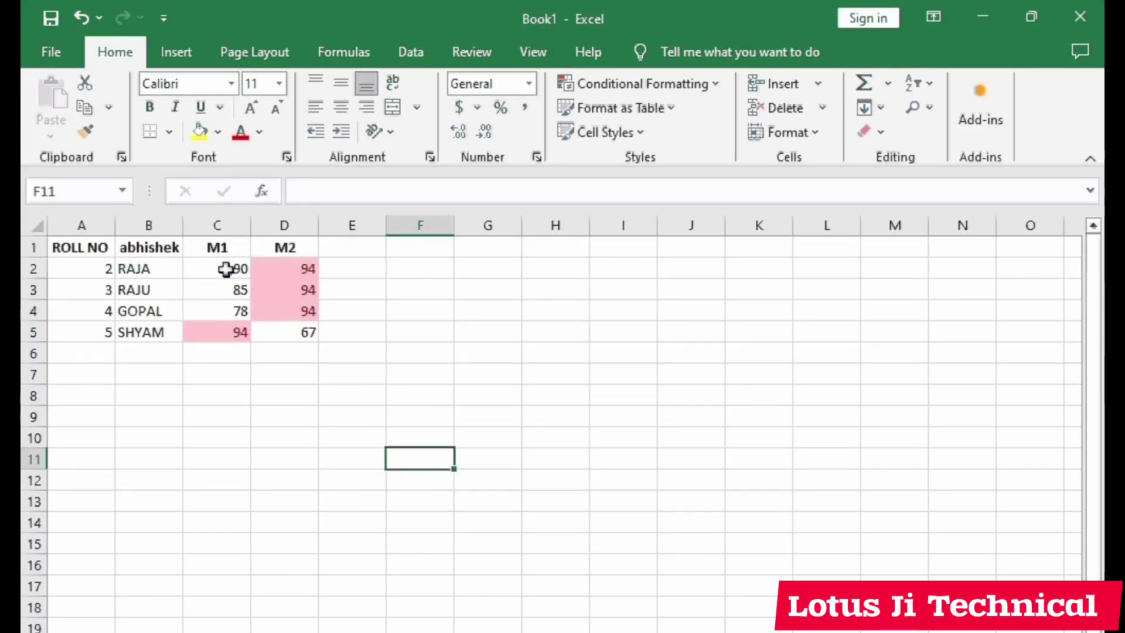
Step: Set up a Bottom 10 Items rule for the marks in C2:D5 with the rank count reduced to 1
left_click_drag(226, 269, 269, 332)
left_click(708, 89)
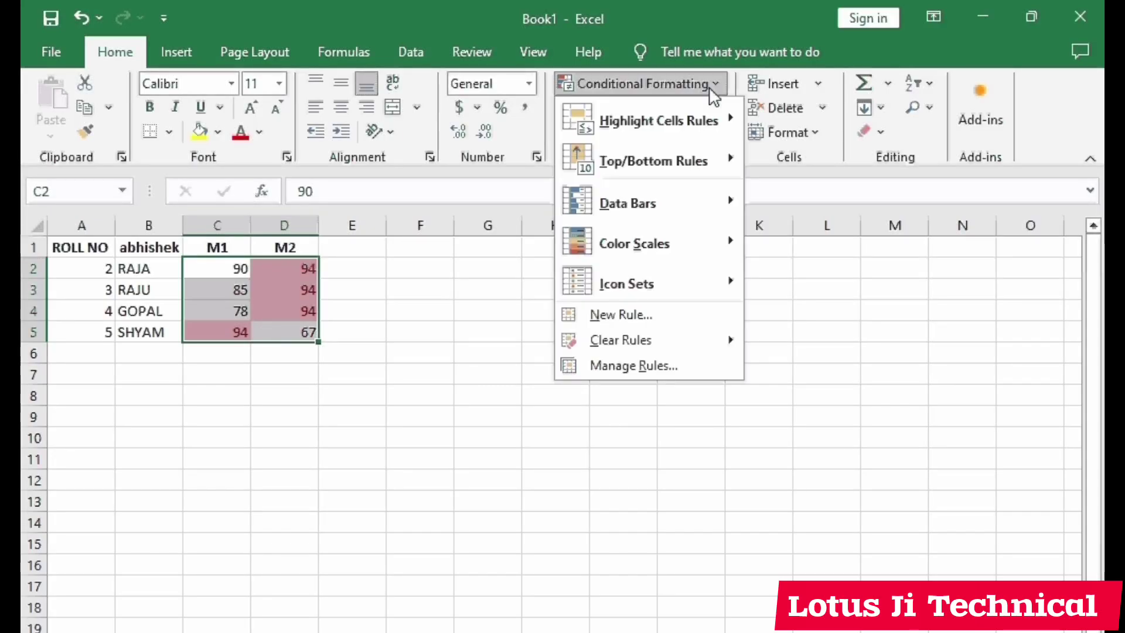
mouse_move(677, 150)
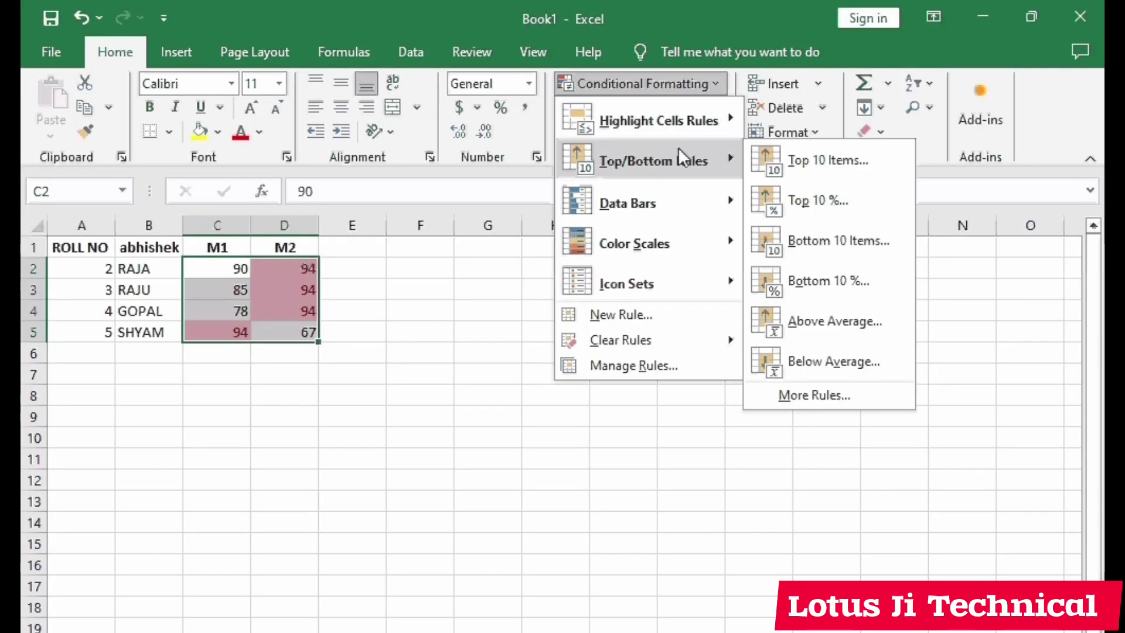
left_click(833, 246)
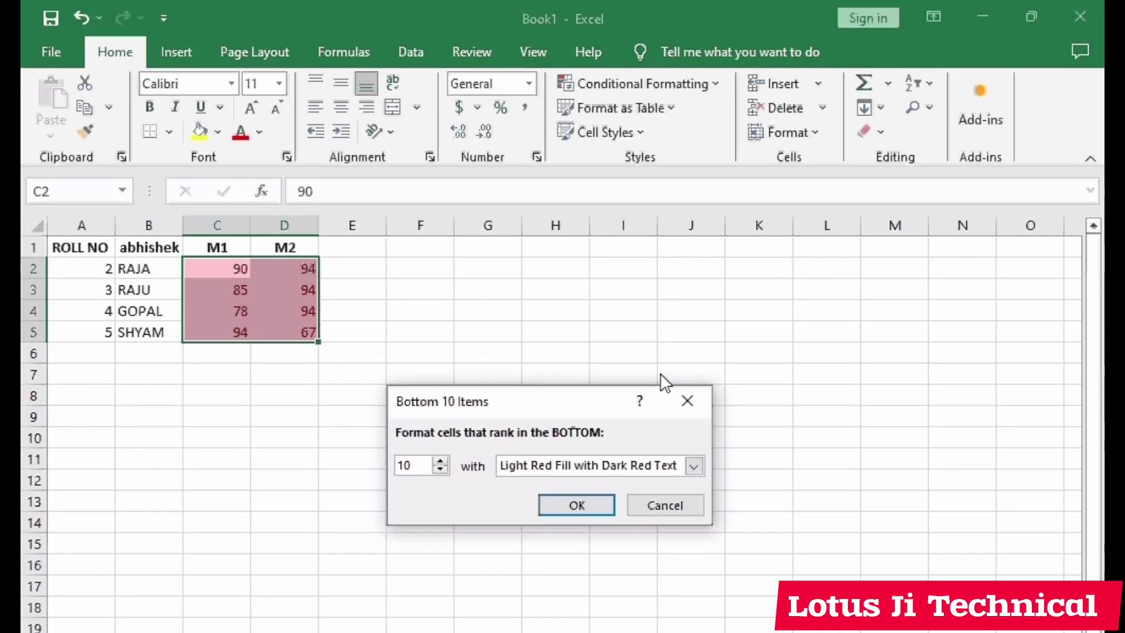
left_click(442, 468)
left_click(443, 468)
left_click(443, 468)
left_click(443, 468)
left_click(443, 468)
left_click(443, 468)
left_click(443, 468)
left_click(443, 468)
left_click(443, 468)
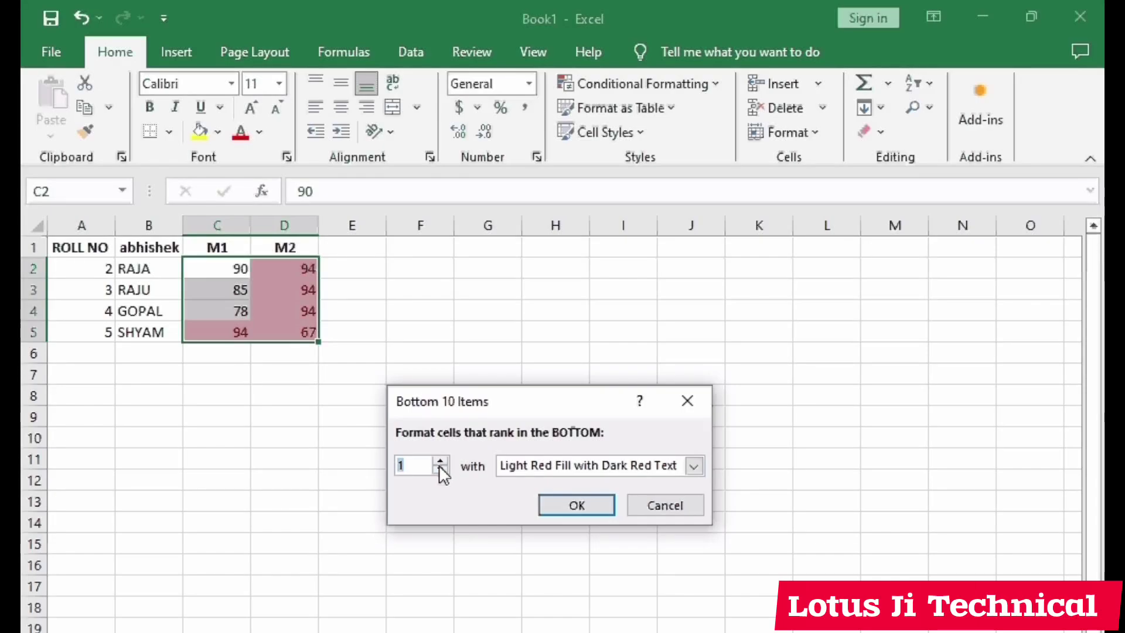
Step: Apply the Bottom 10 Items rule with Light Red Fill with Dark Red Text, and undo both it and the Top 10% rule
left_click(576, 505)
left_click(244, 438)
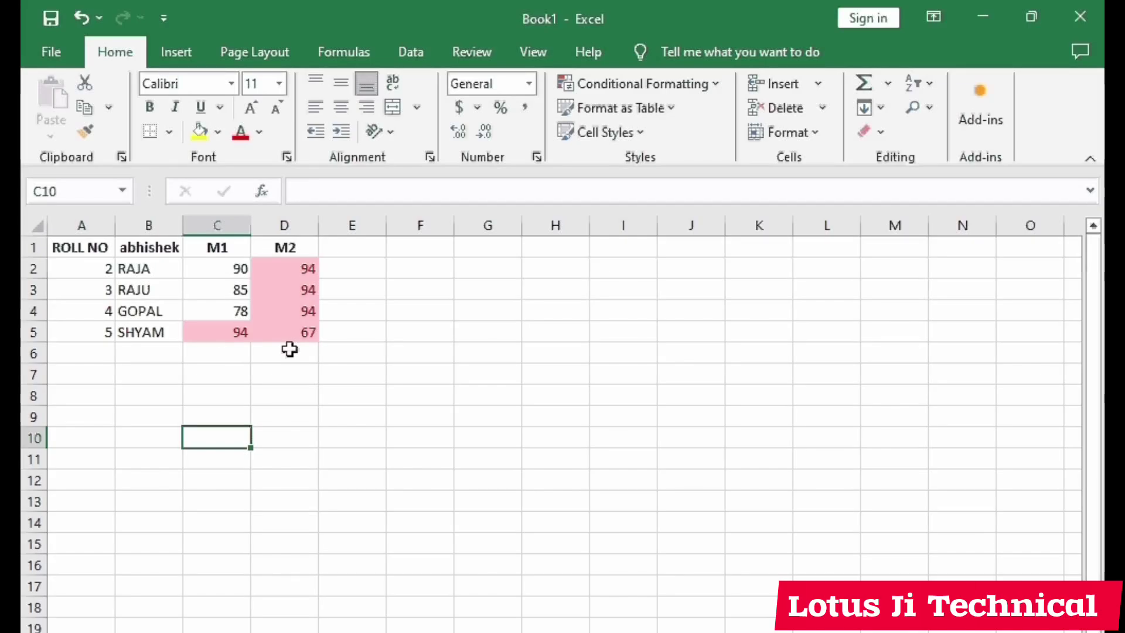
key("ctrl+z")
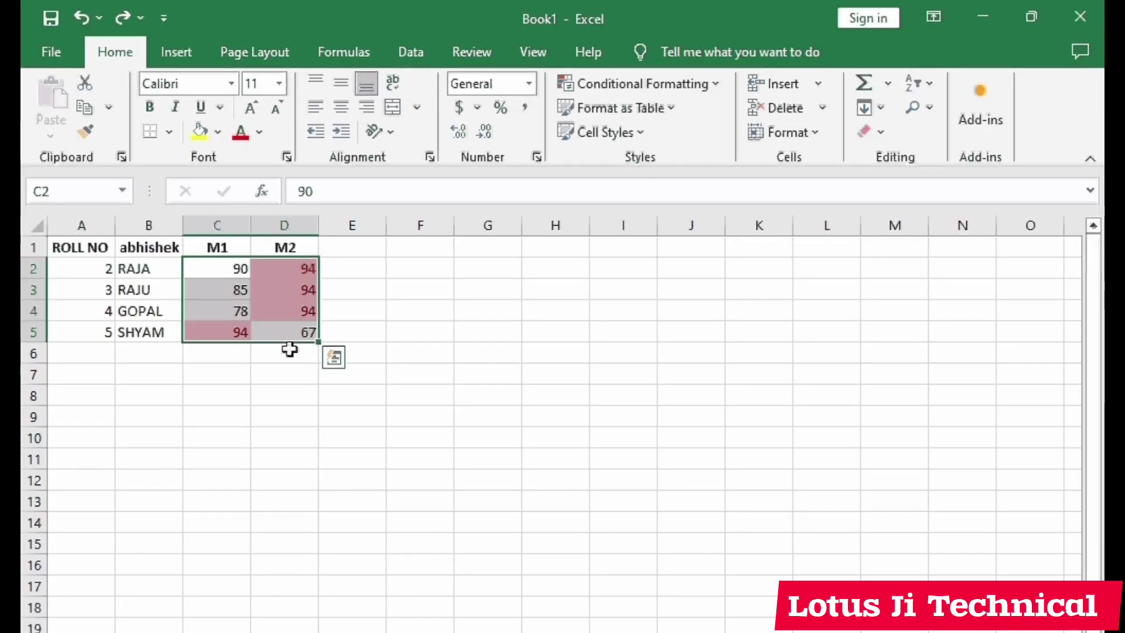
key("ctrl+z")
Step: Highlight the above-average marks in C2:D5 using Green Fill with Dark Green Text
left_click(718, 82)
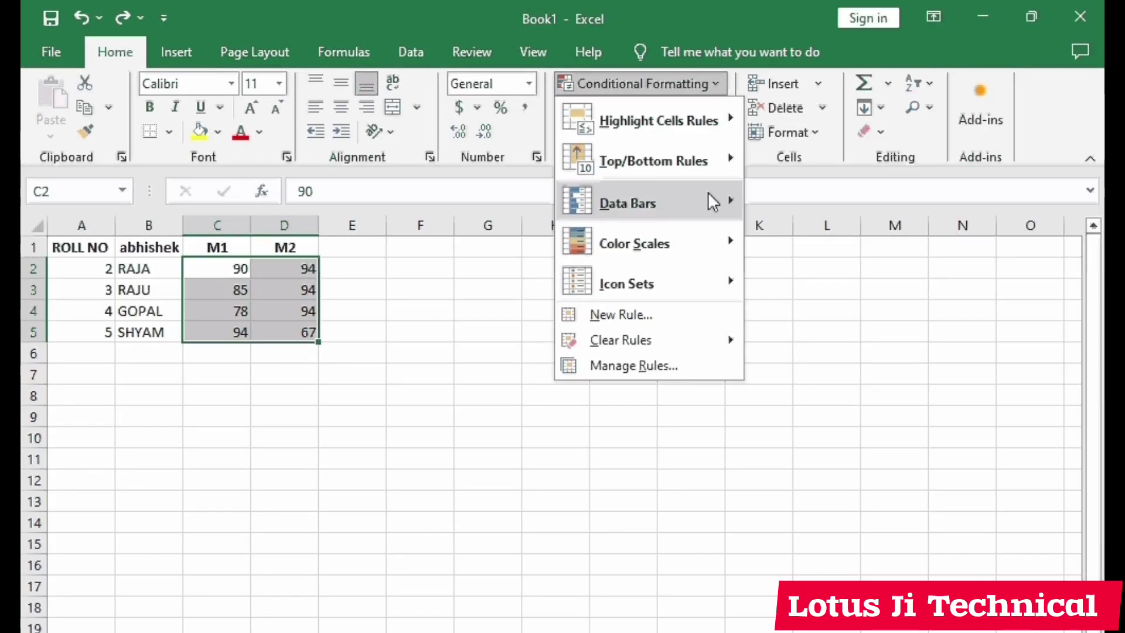
mouse_move(711, 164)
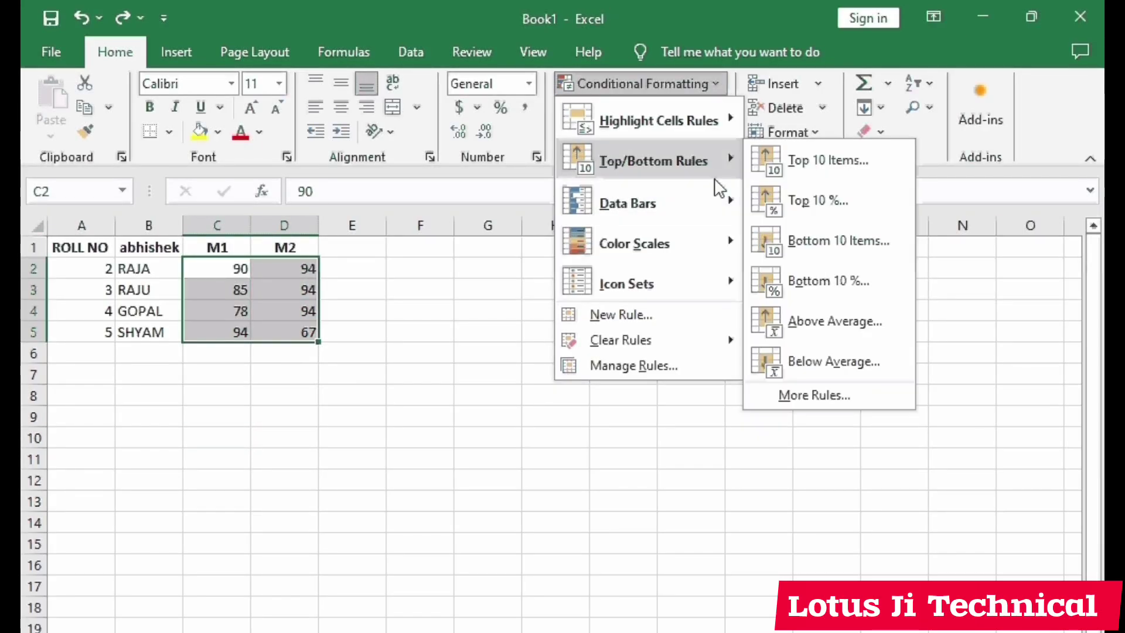
left_click(844, 328)
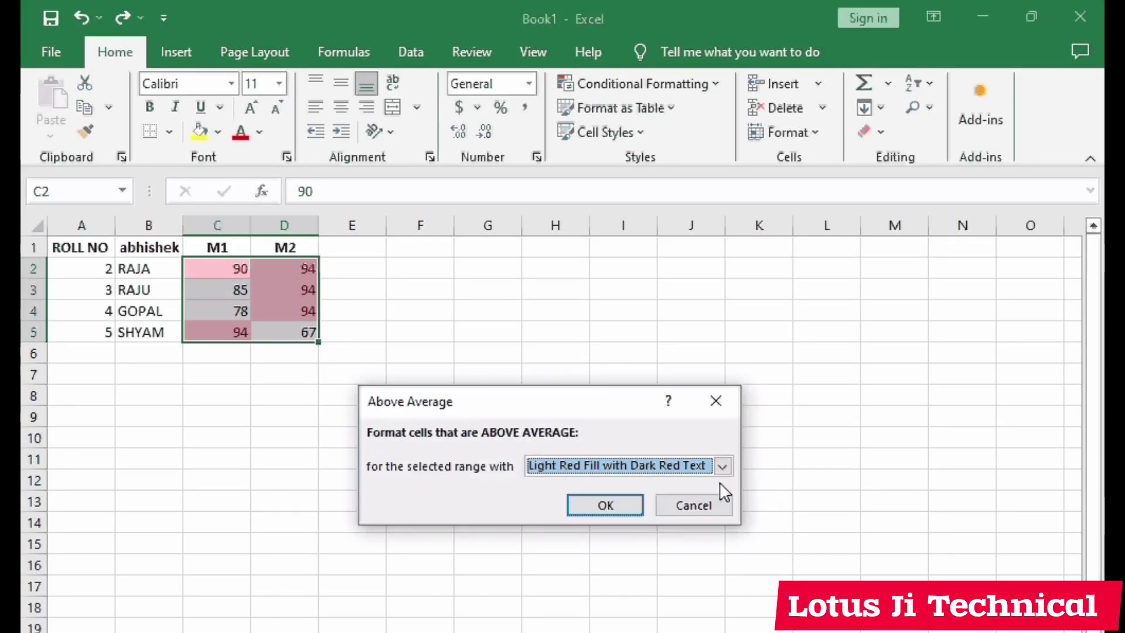
left_click(722, 466)
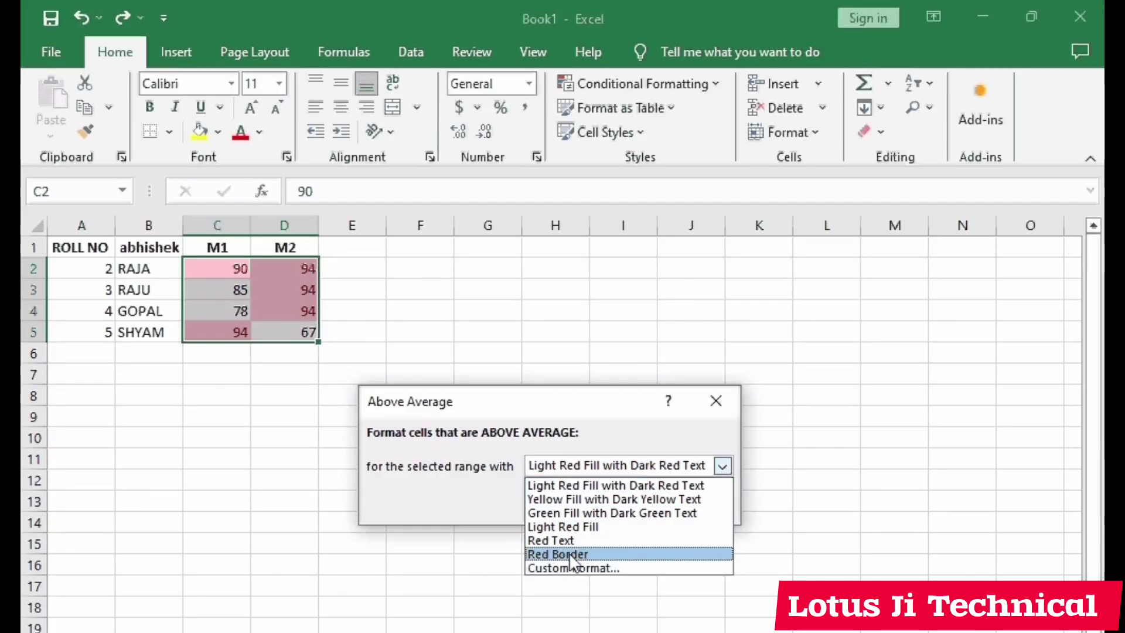
left_click(668, 513)
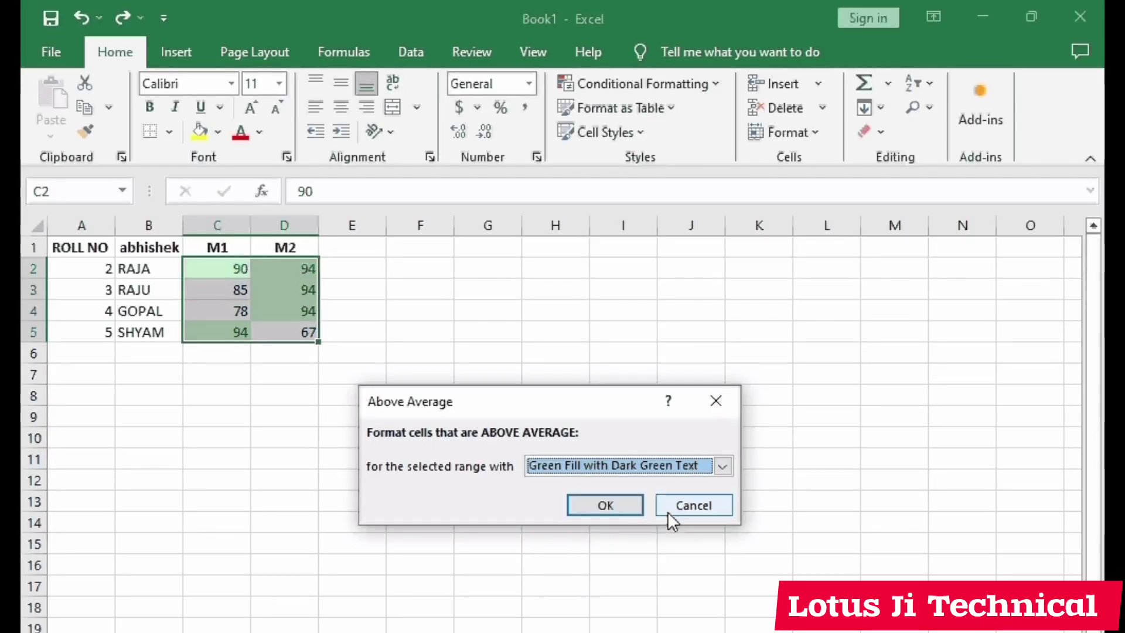
left_click(610, 504)
left_click(488, 511)
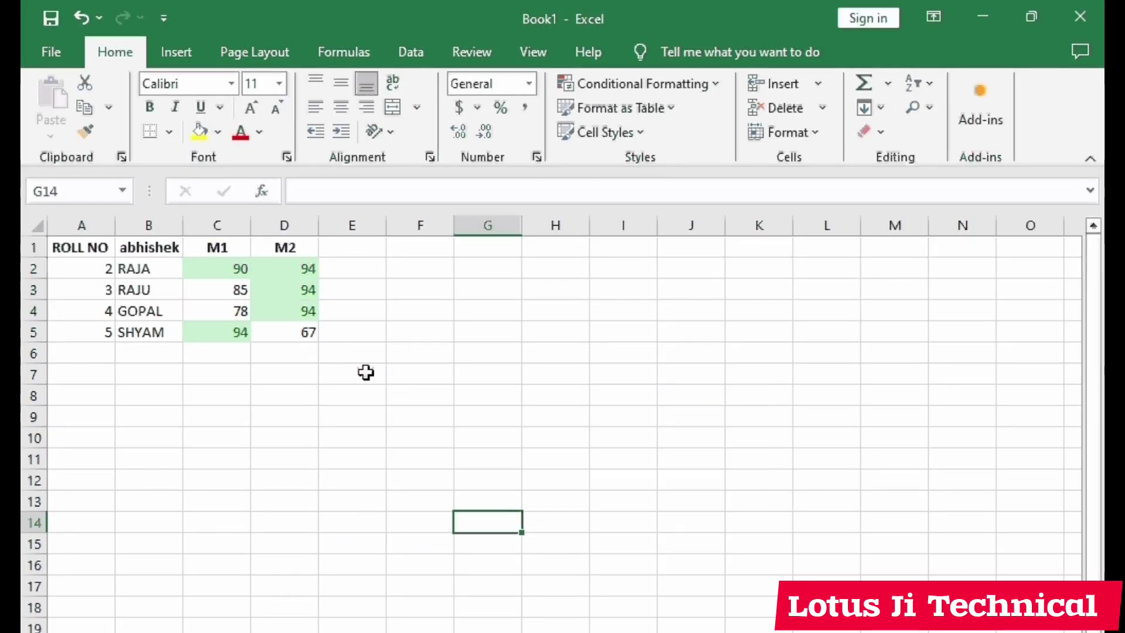
Step: Try to undo the Above Average rule on the marks in C2:D5
left_click_drag(199, 272, 284, 336)
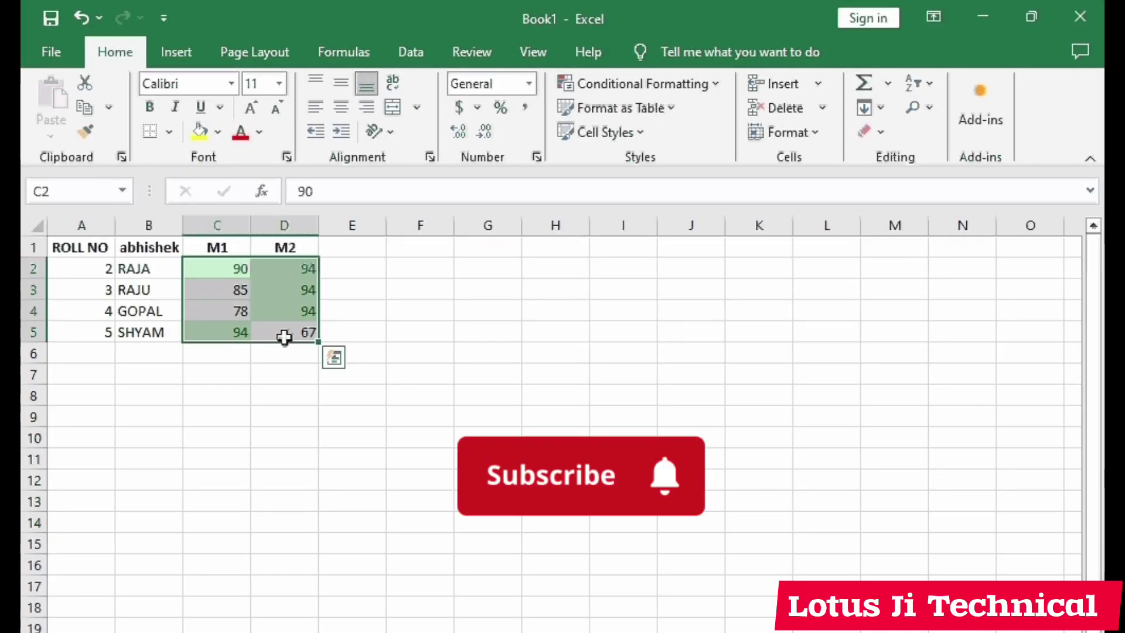
key("F2")
key("ctrl+z")
key("ctrl+z")
key("ctrl+z")
key("ctrl+z")
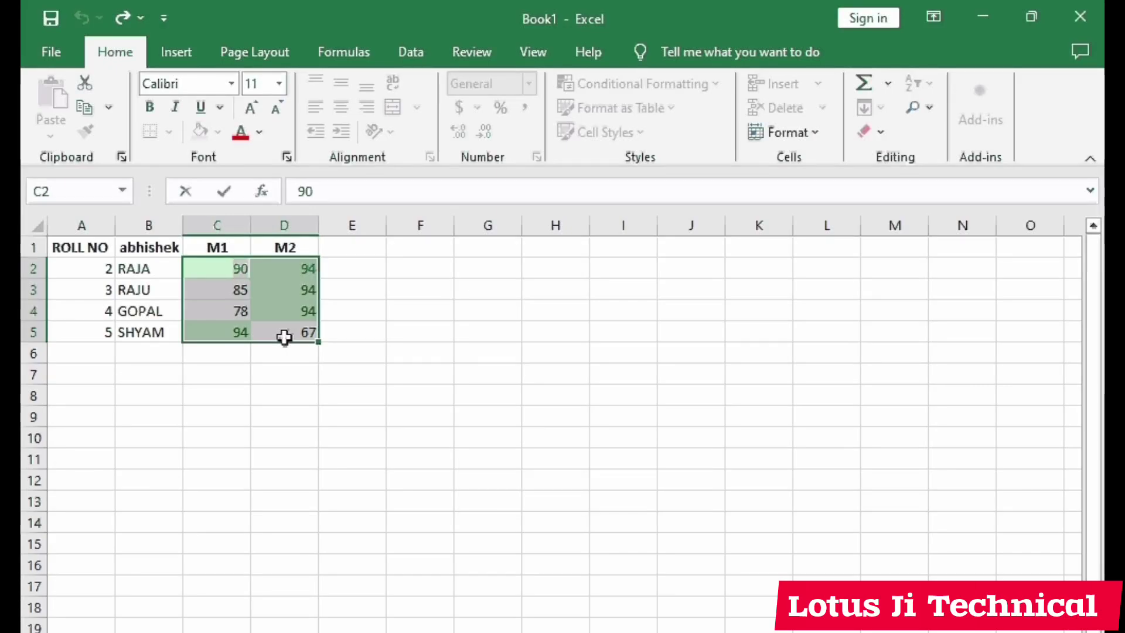
left_click(320, 312)
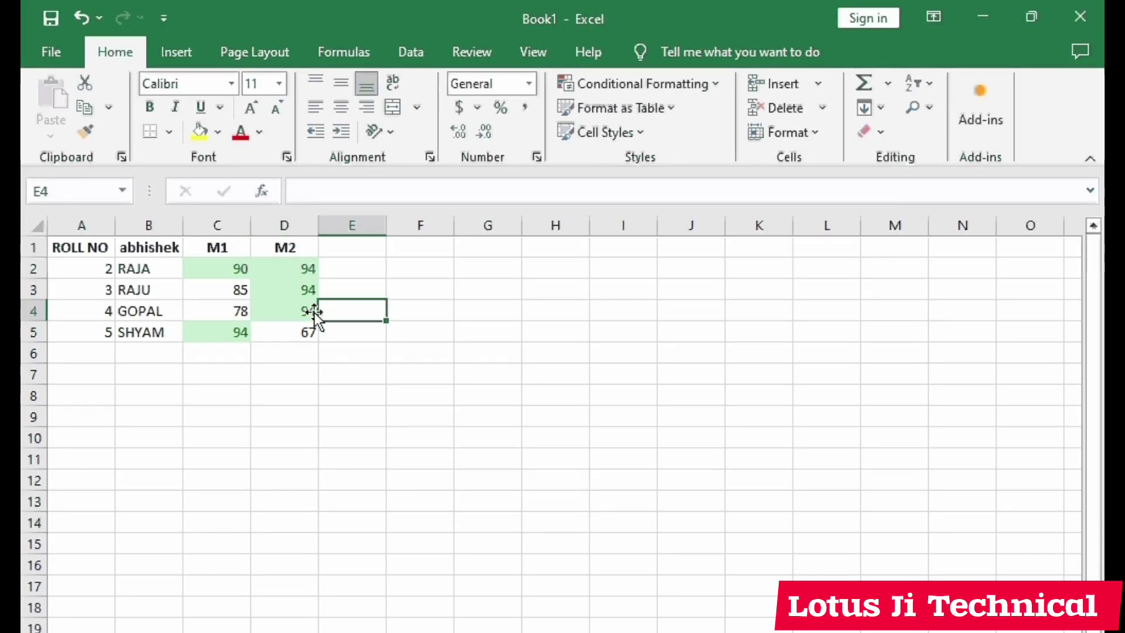
Step: Highlight the below-average marks in C2:D5 using Light Red Fill with Dark Red Text
left_click_drag(226, 268, 282, 338)
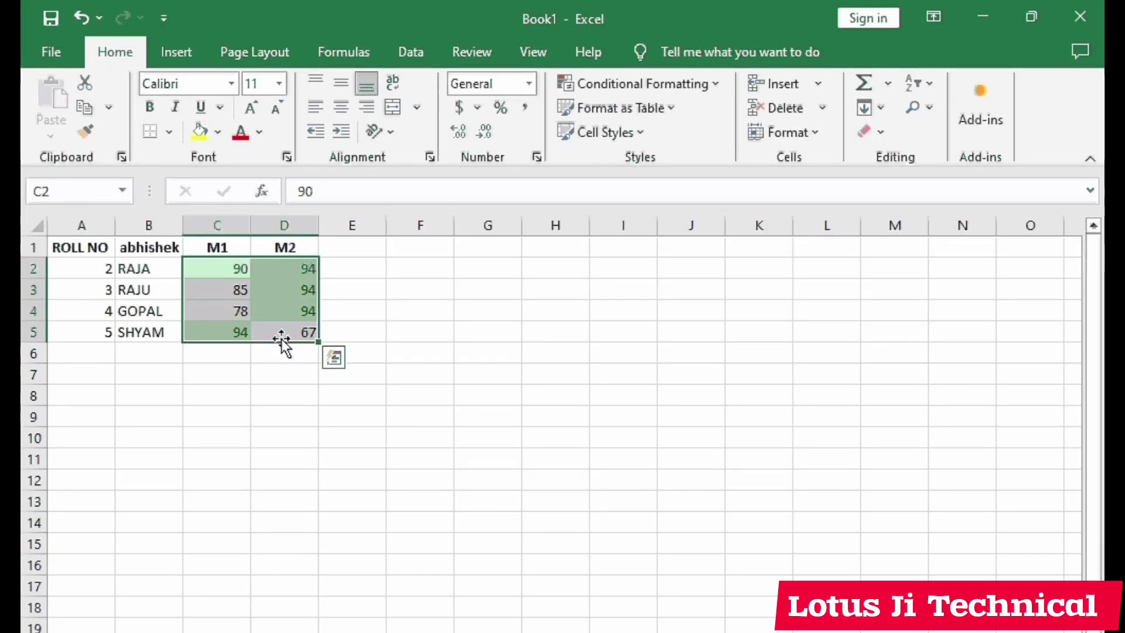
left_click(717, 88)
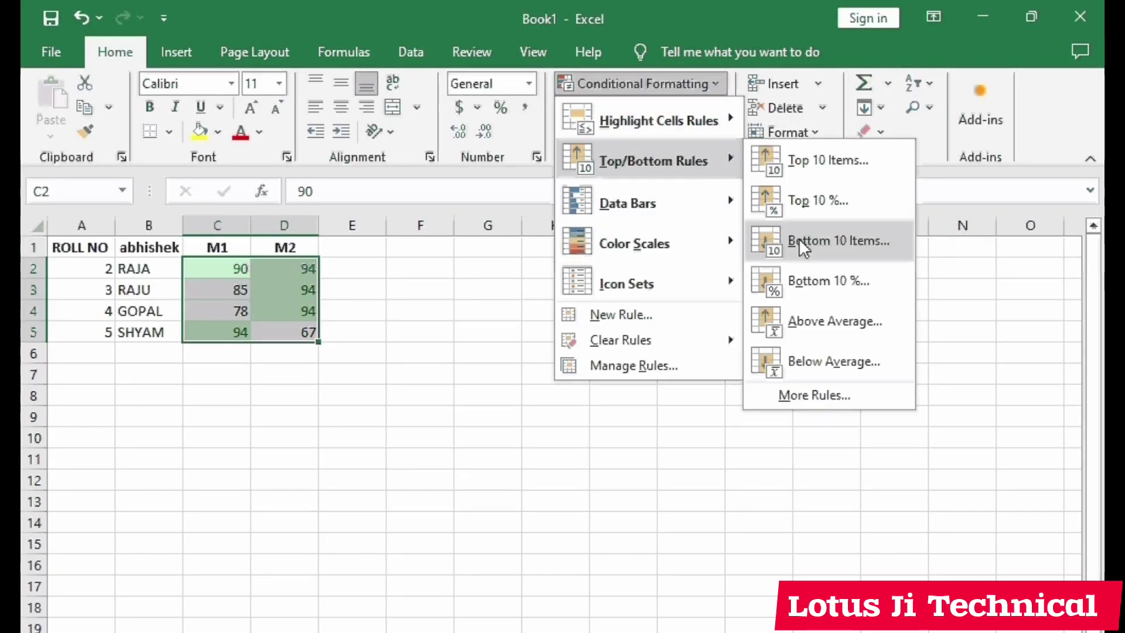
left_click(810, 363)
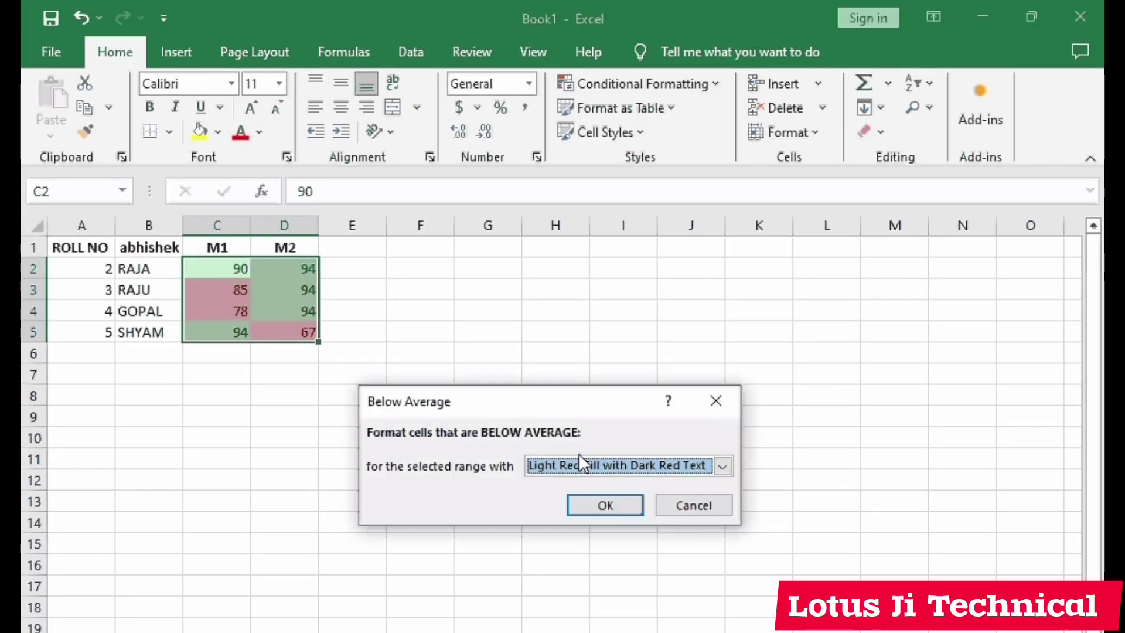
left_click(586, 507)
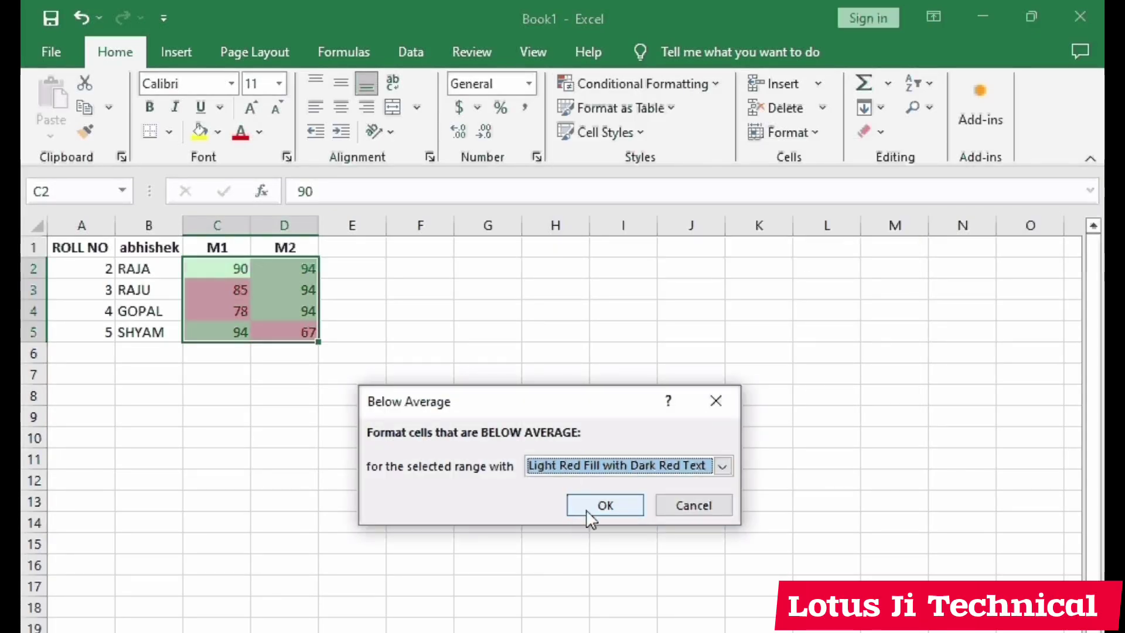
left_click(261, 401)
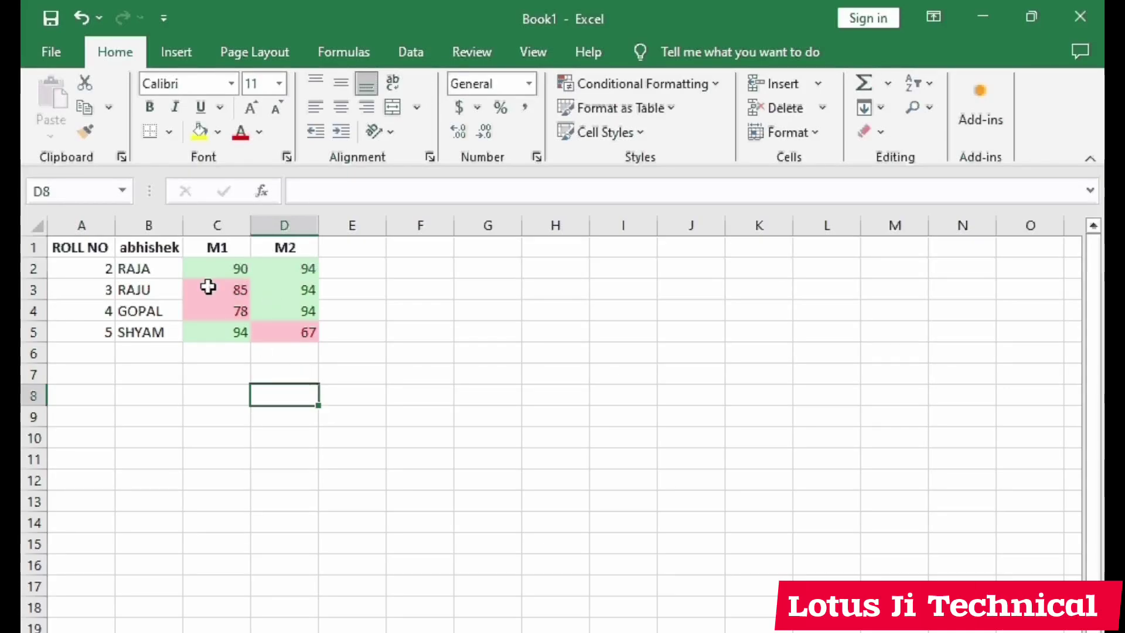
Step: Clear the conditional formatting rules from the selected marks in C2:D5 only
left_click_drag(200, 270, 275, 332)
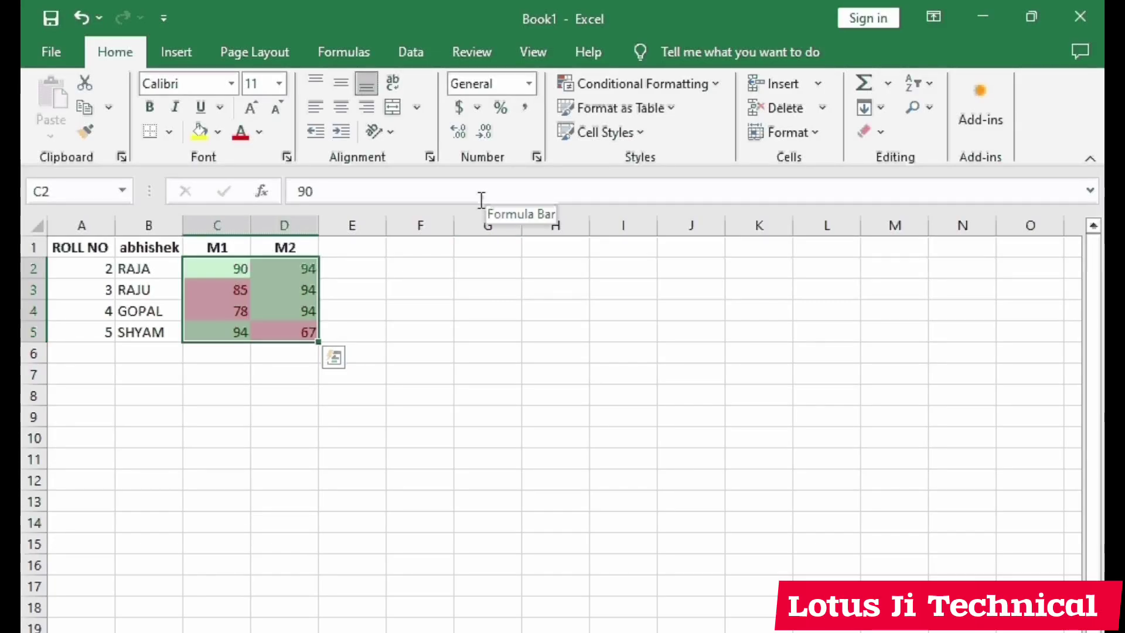
left_click(637, 134)
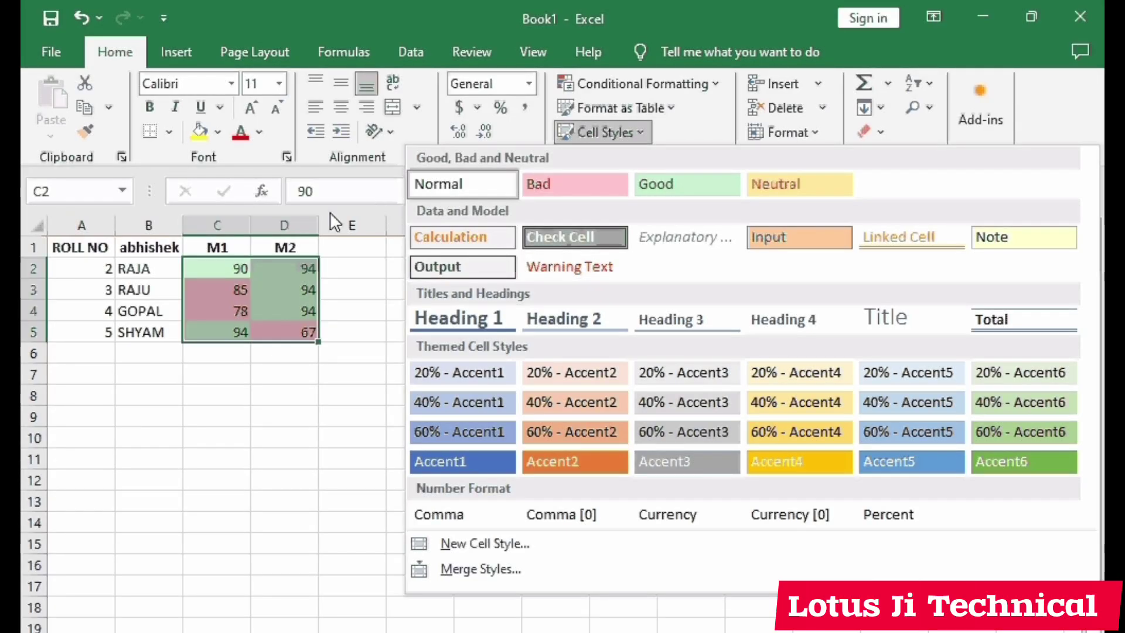
left_click(387, 176)
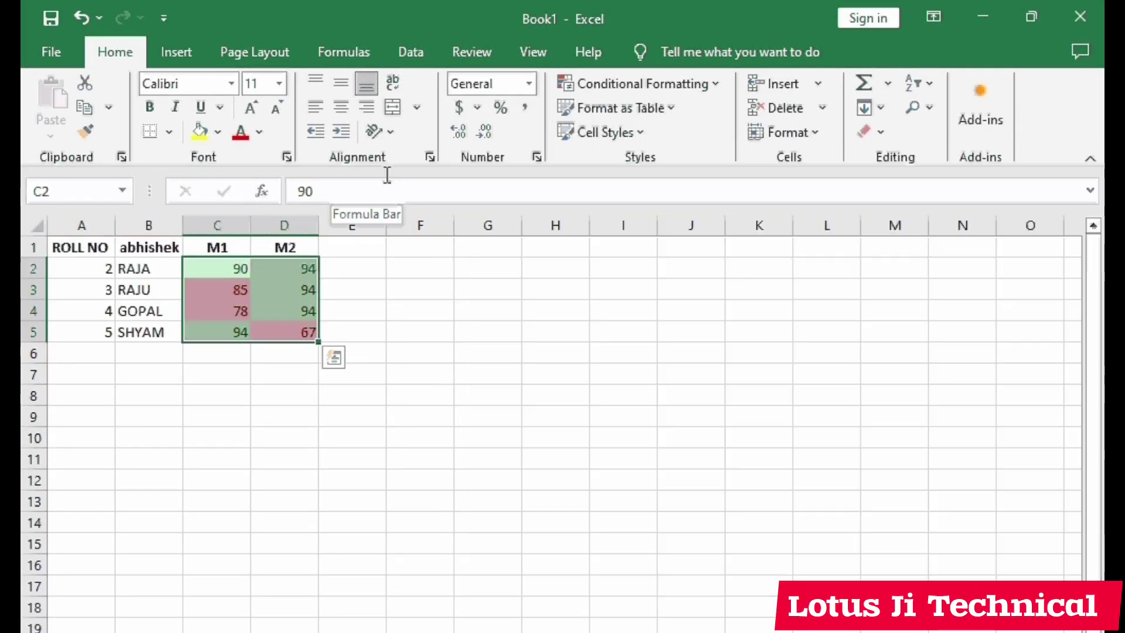
left_click(675, 112)
left_click(490, 256)
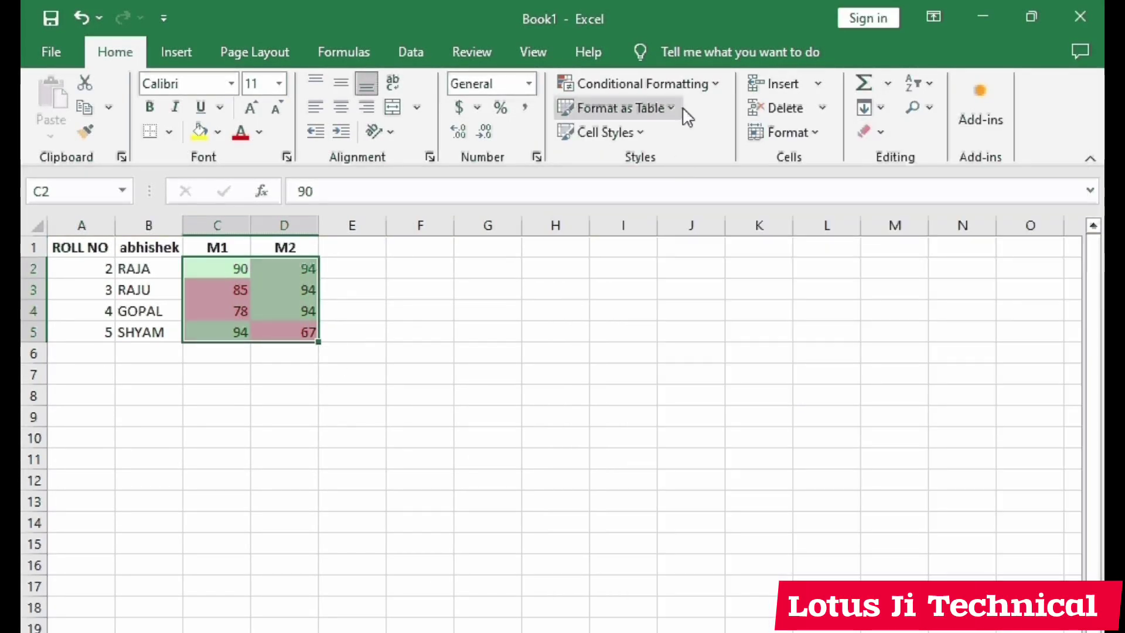
left_click(713, 83)
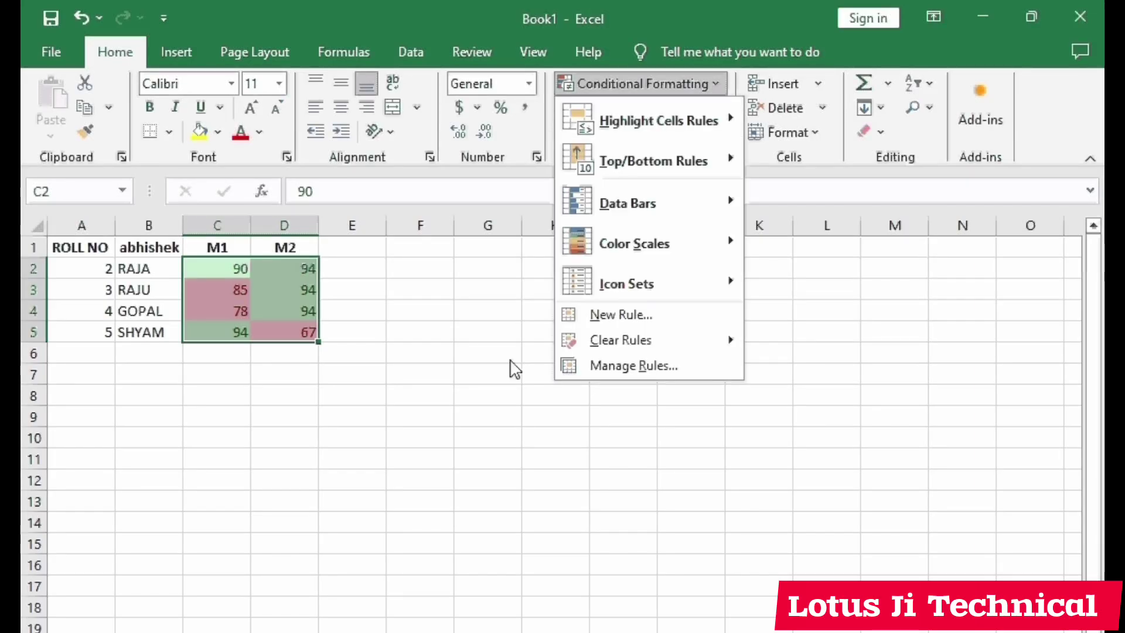
left_click(413, 355)
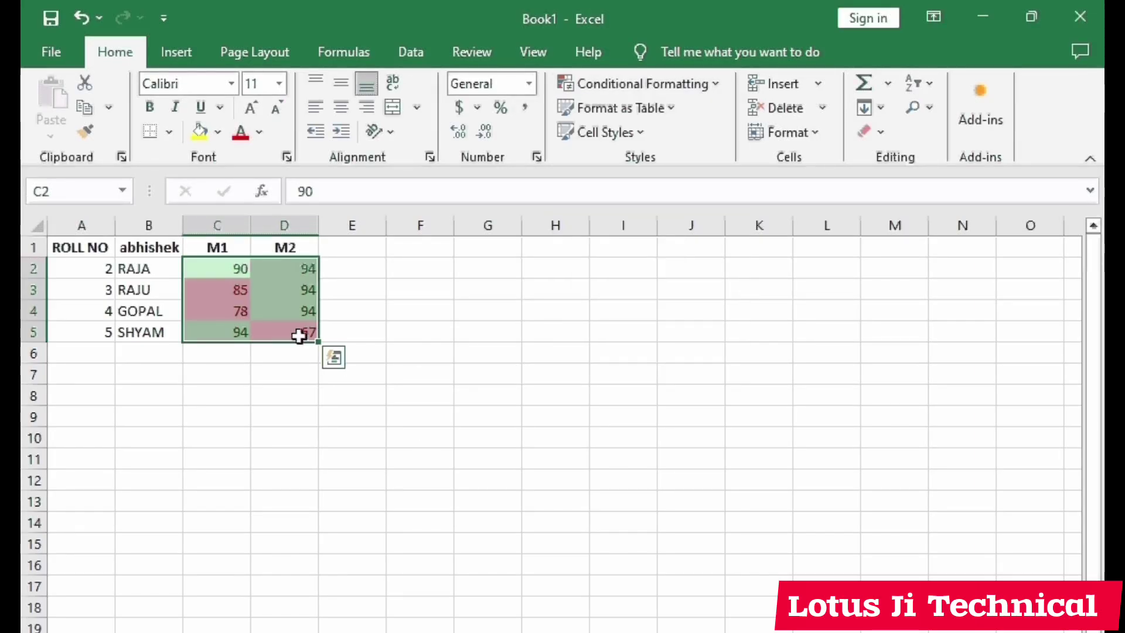
left_click(710, 86)
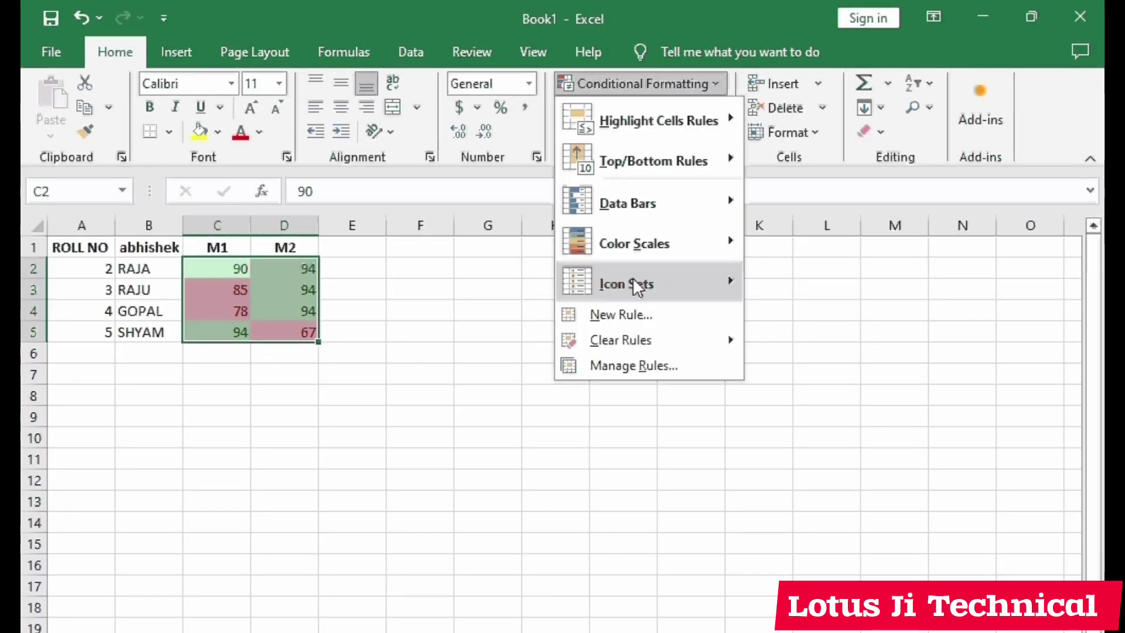
mouse_move(617, 342)
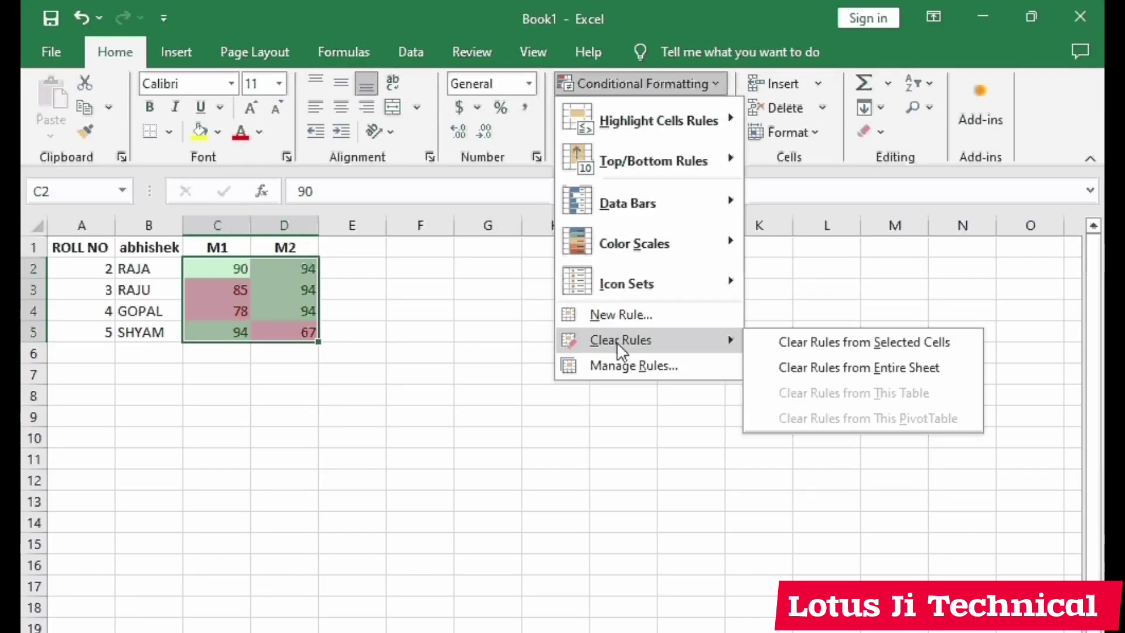
left_click(932, 351)
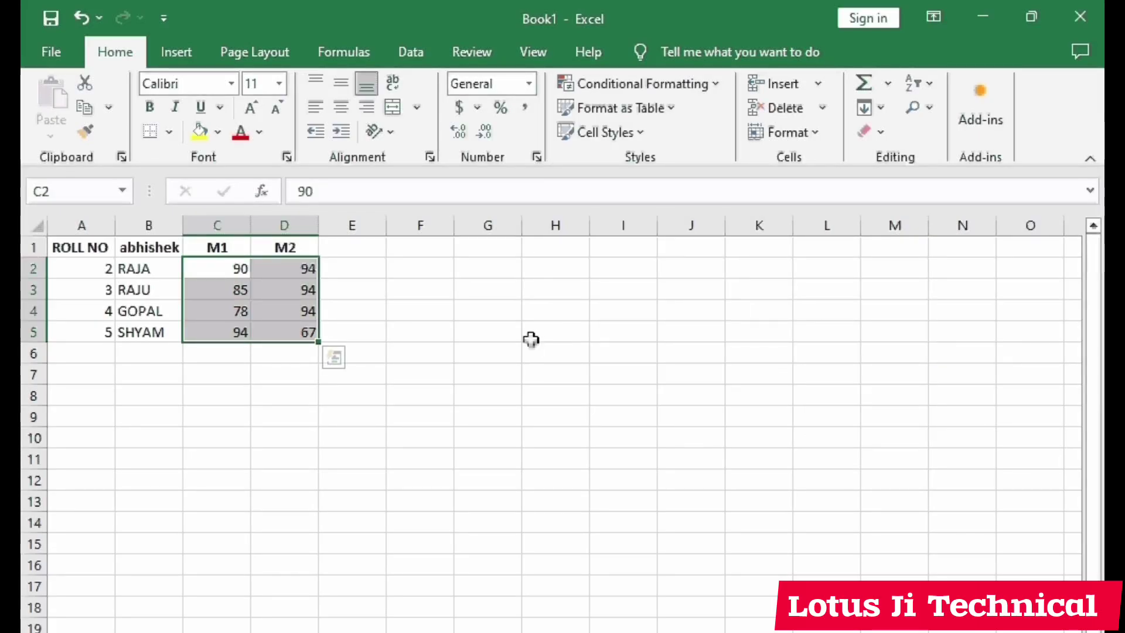
Step: Apply blue gradient-fill data bars to the marks in C2:D5
left_click(716, 83)
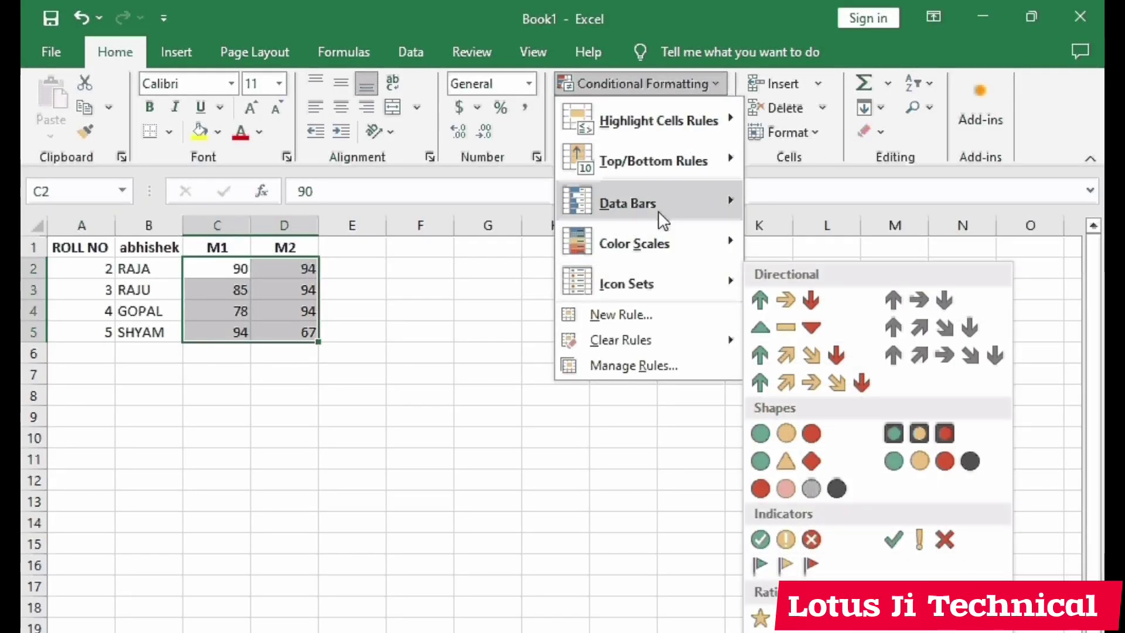
mouse_move(660, 220)
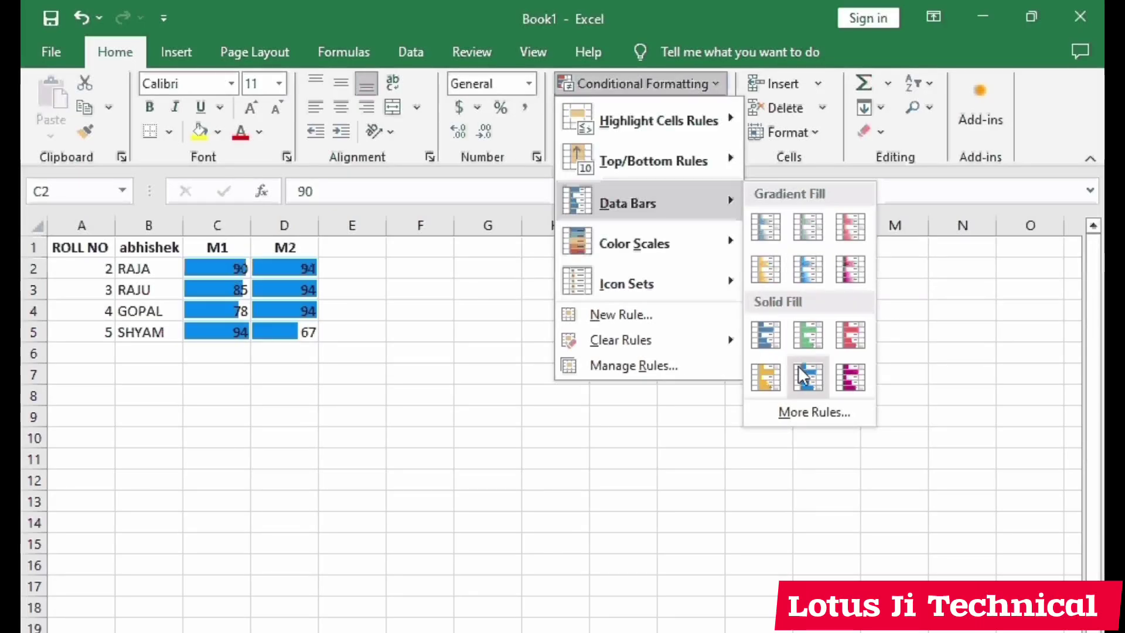
left_click(757, 239)
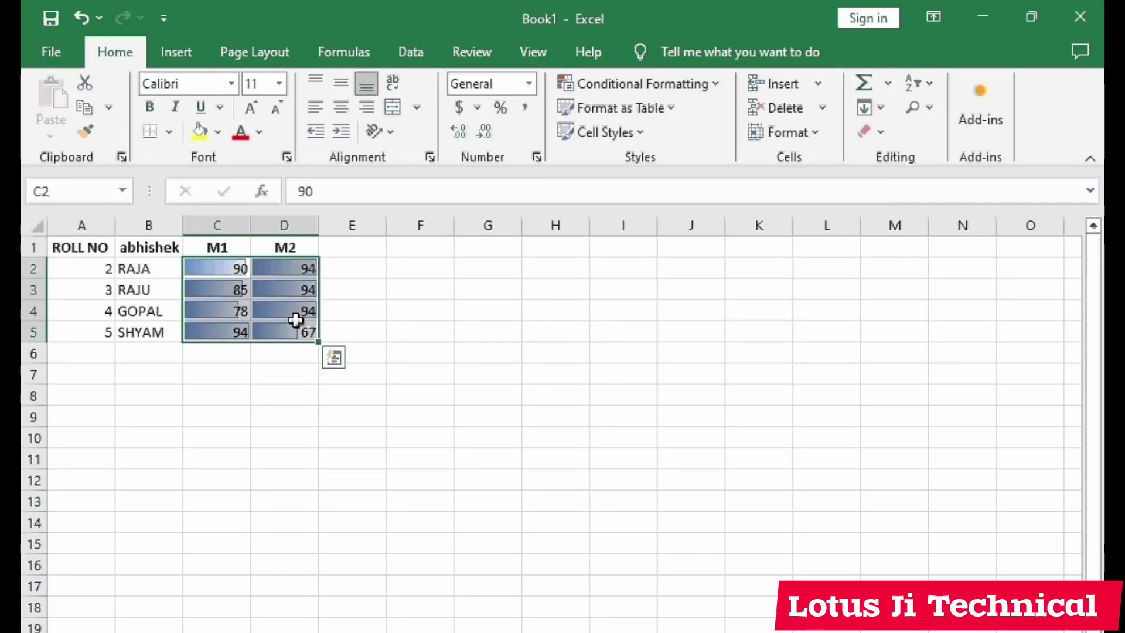
left_click(210, 458)
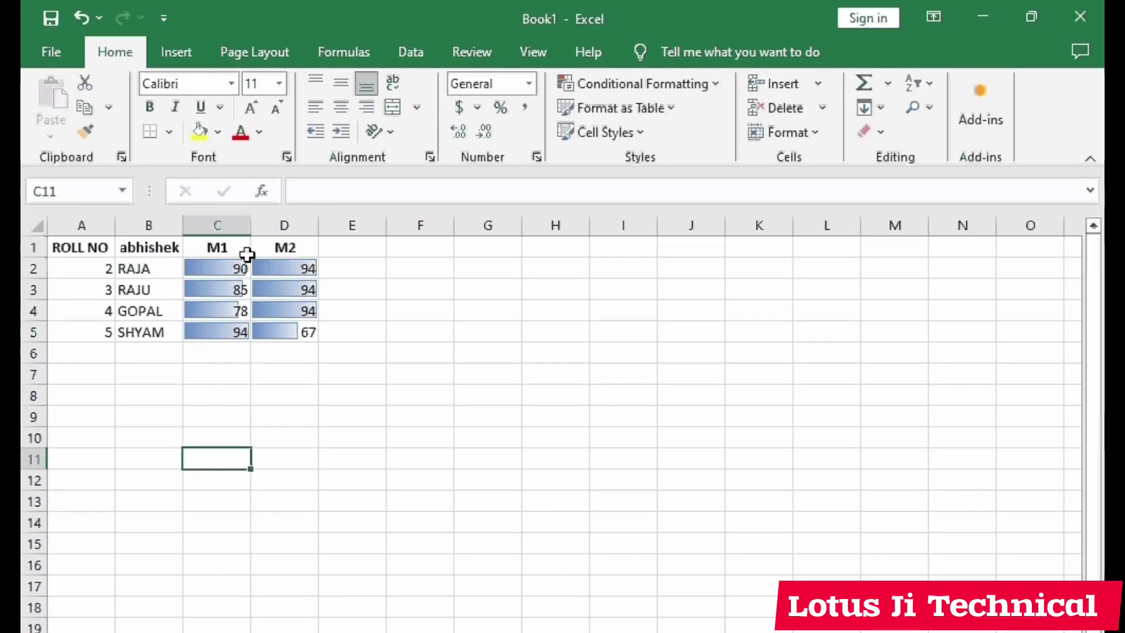
Step: Try to create a custom data bar rule for the marks in C2:D5 with a yellow bar color
left_click(219, 269)
left_click_drag(218, 269, 307, 334)
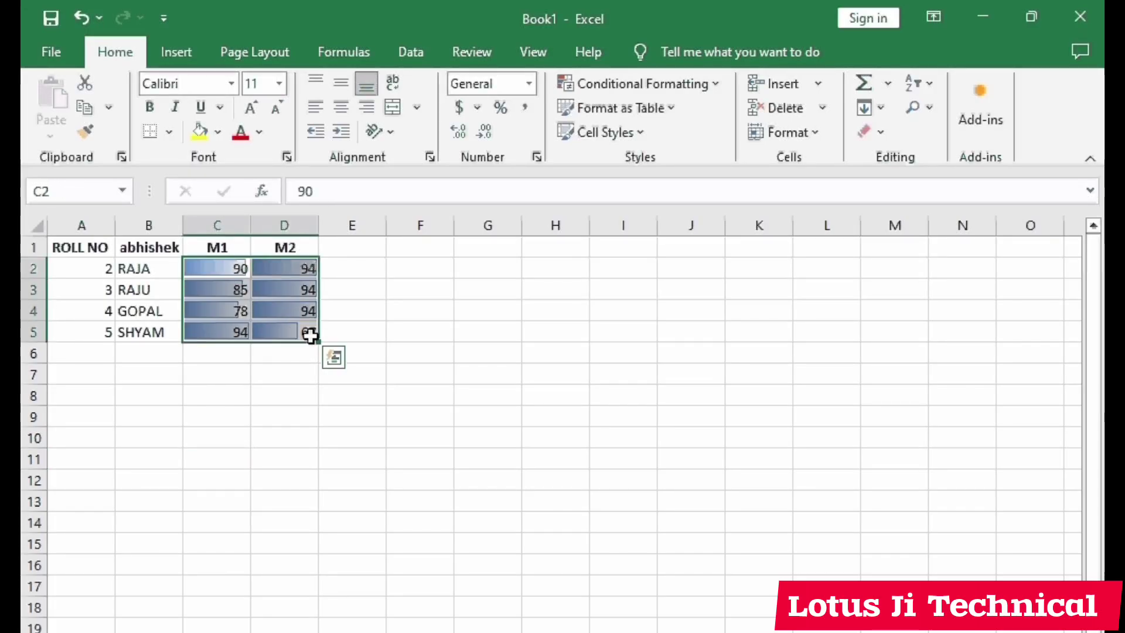
left_click(701, 82)
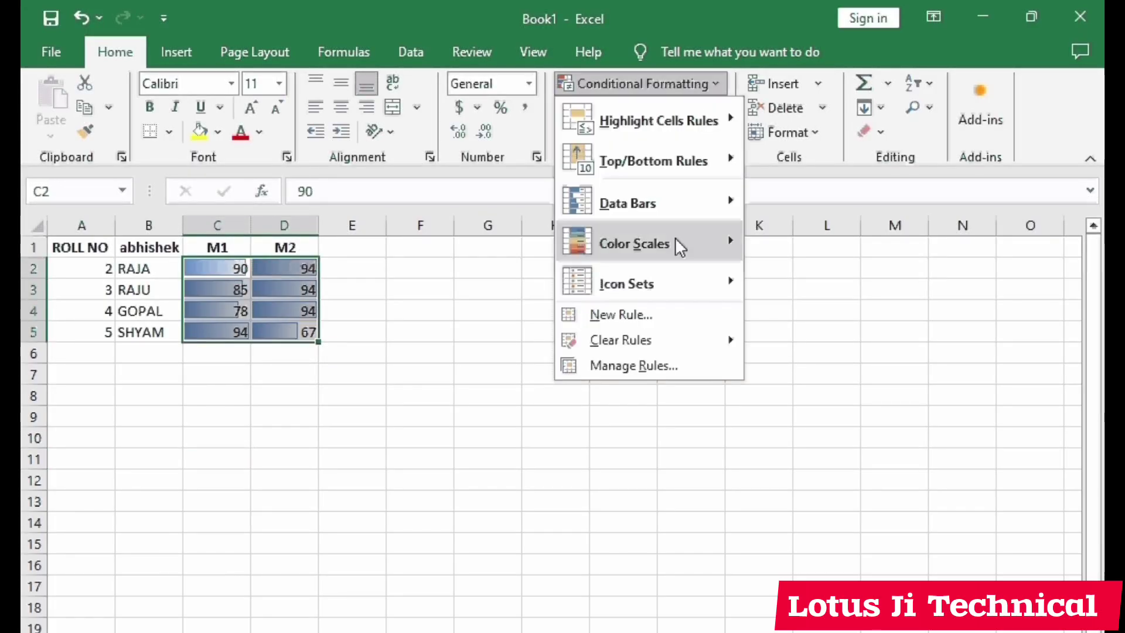
mouse_move(691, 222)
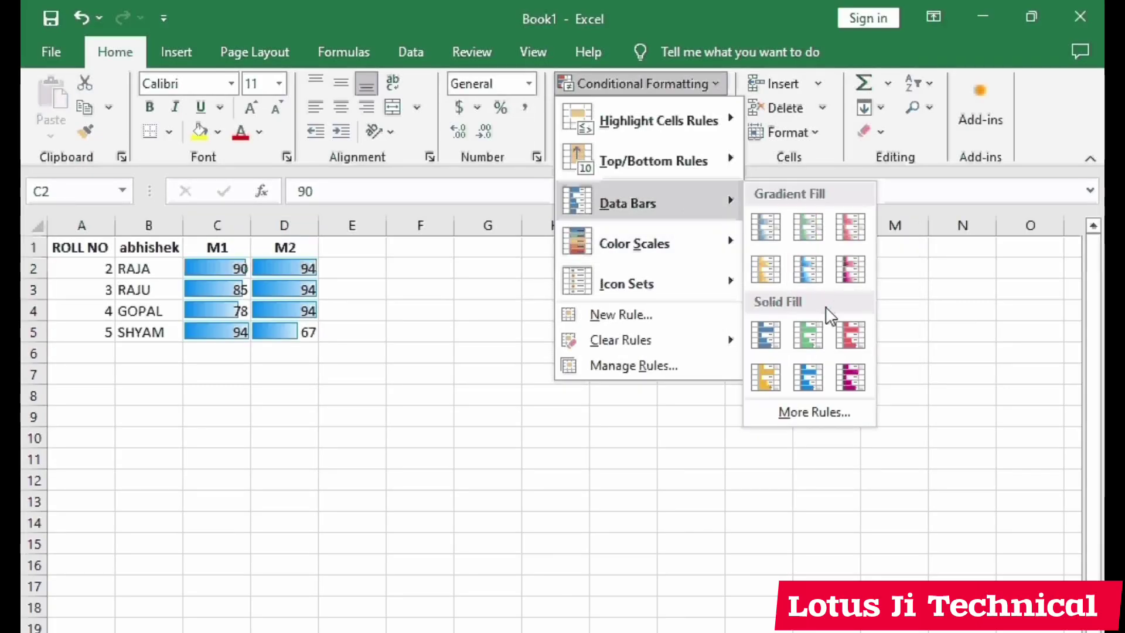
left_click(814, 411)
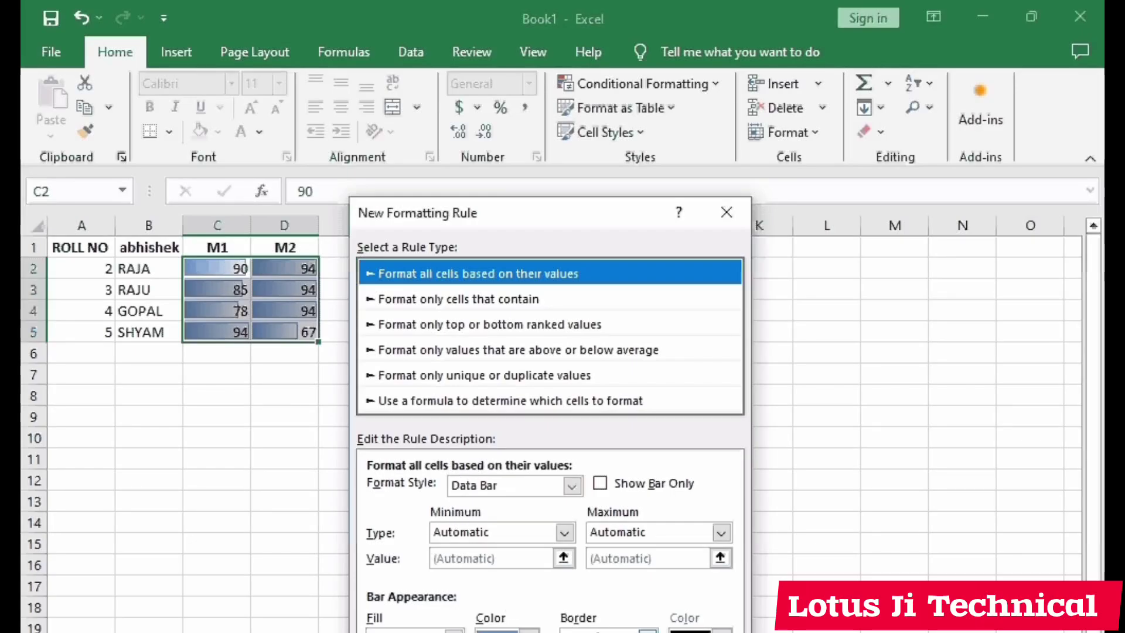
left_click(647, 631)
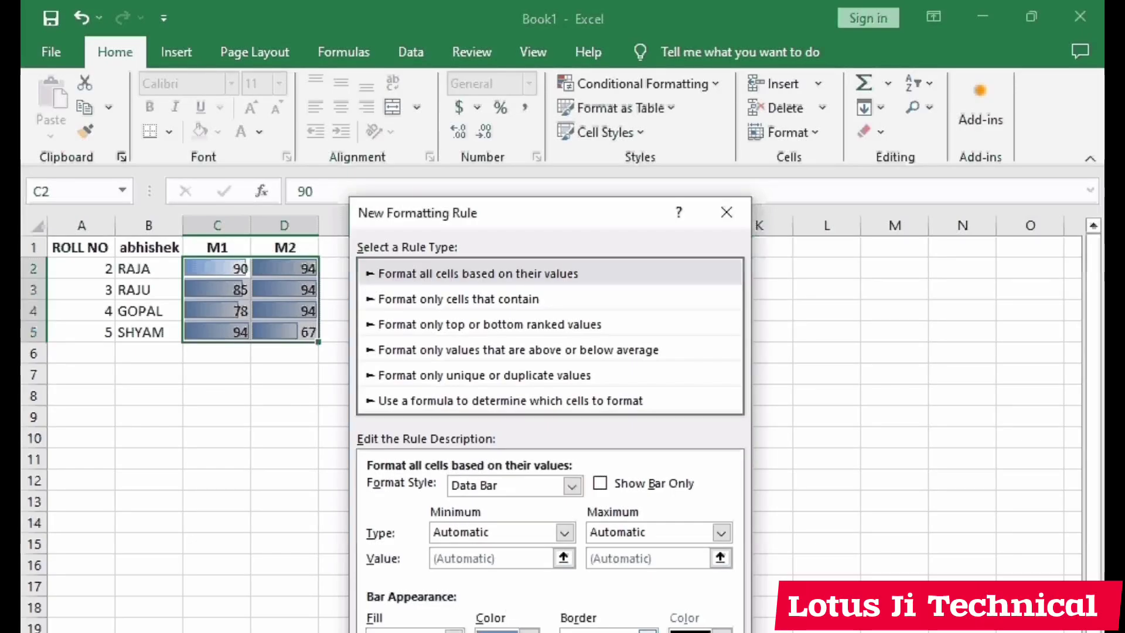
left_click(603, 632)
left_click(529, 631)
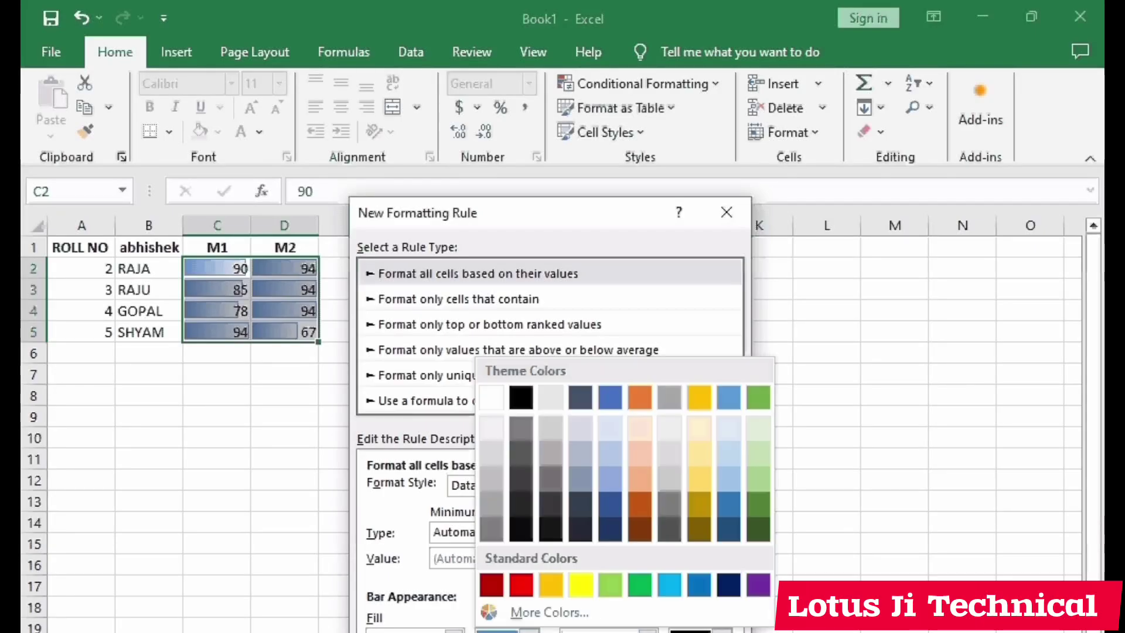
left_click(580, 583)
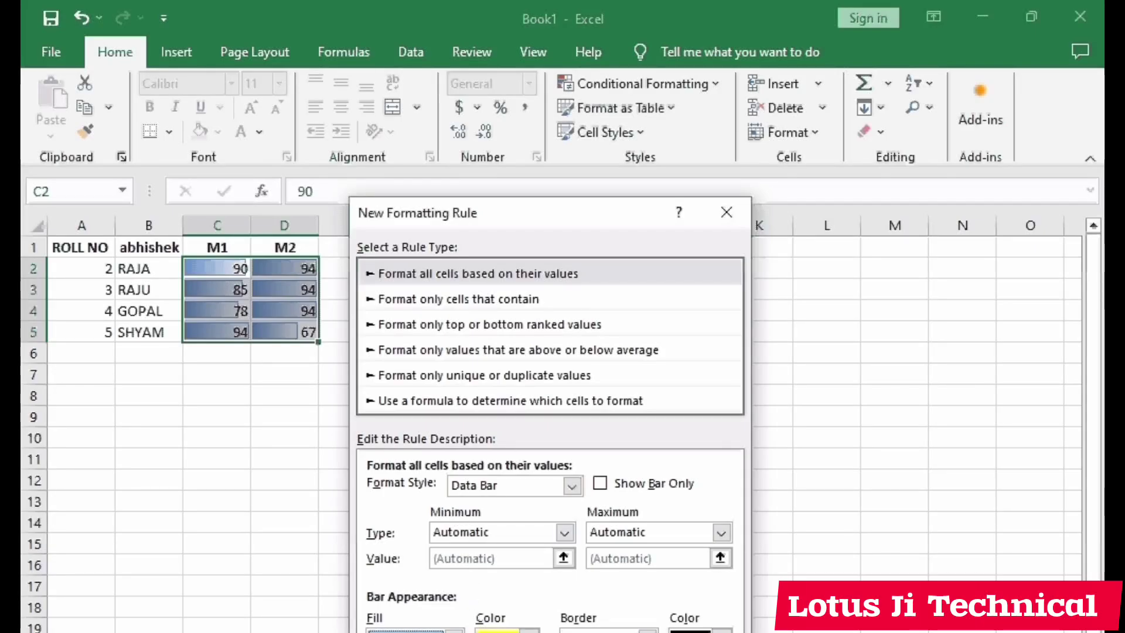
key("Return")
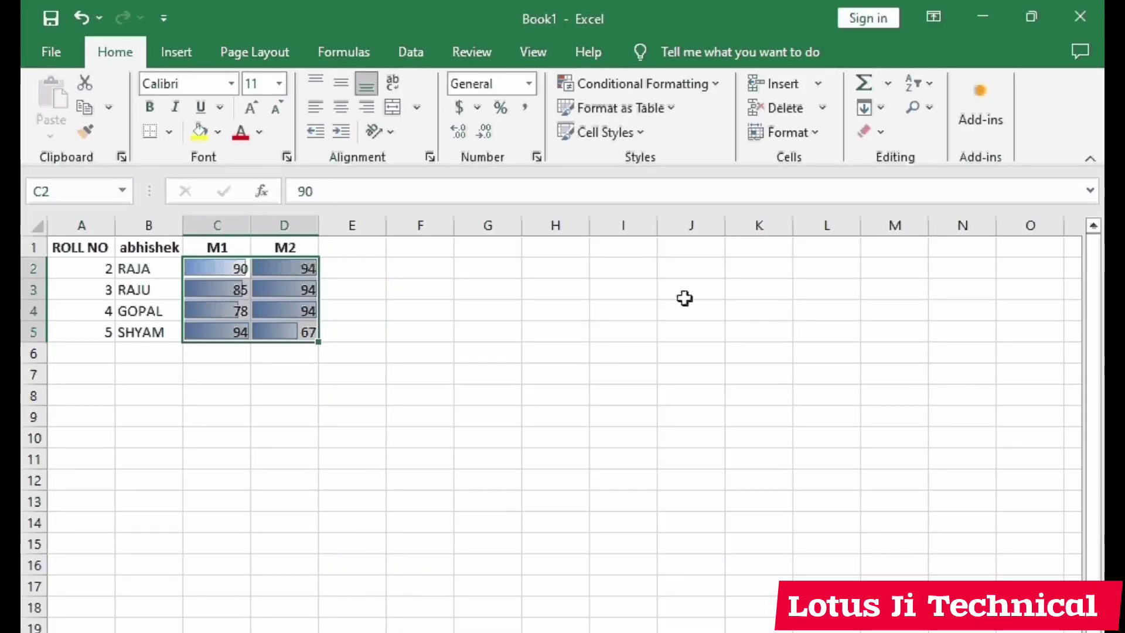
Step: Undo the data bars and apply a color scale to C2:D5, shading high marks red, middle marks white and low marks blue
key("ctrl+z")
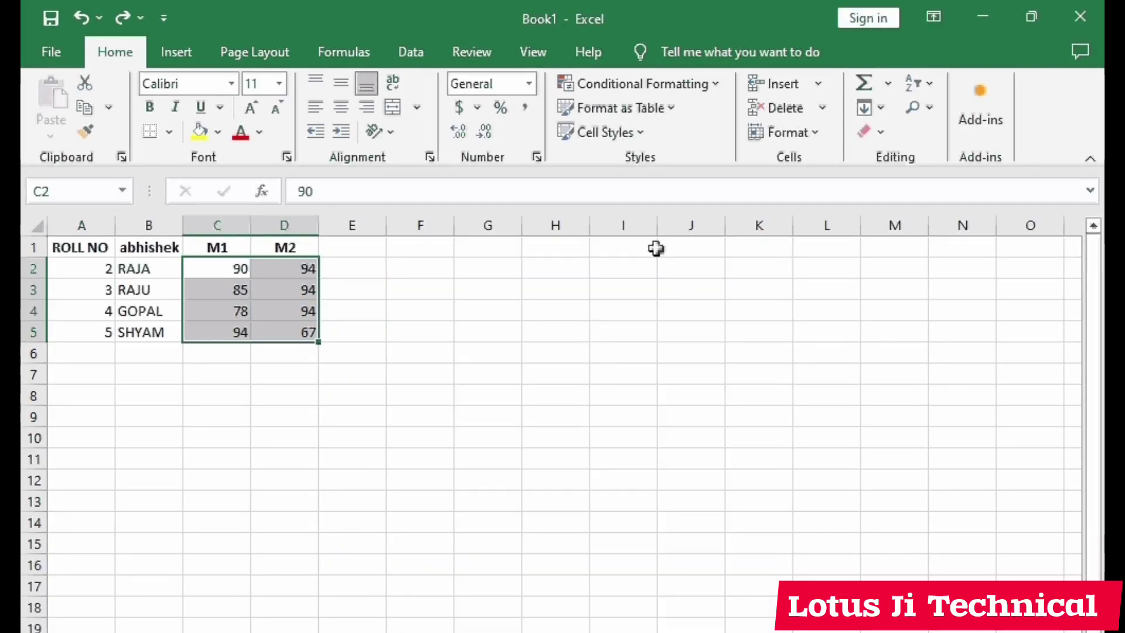
left_click(716, 88)
mouse_move(668, 239)
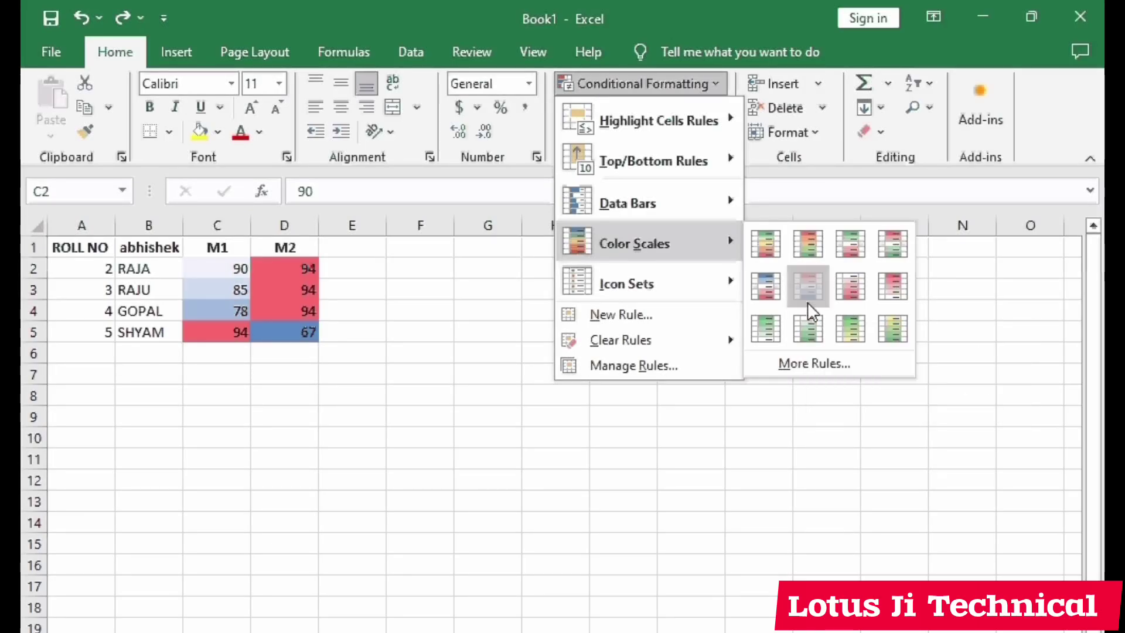
left_click(807, 301)
Step: Enter the letter Z in cell H6
left_click(556, 354)
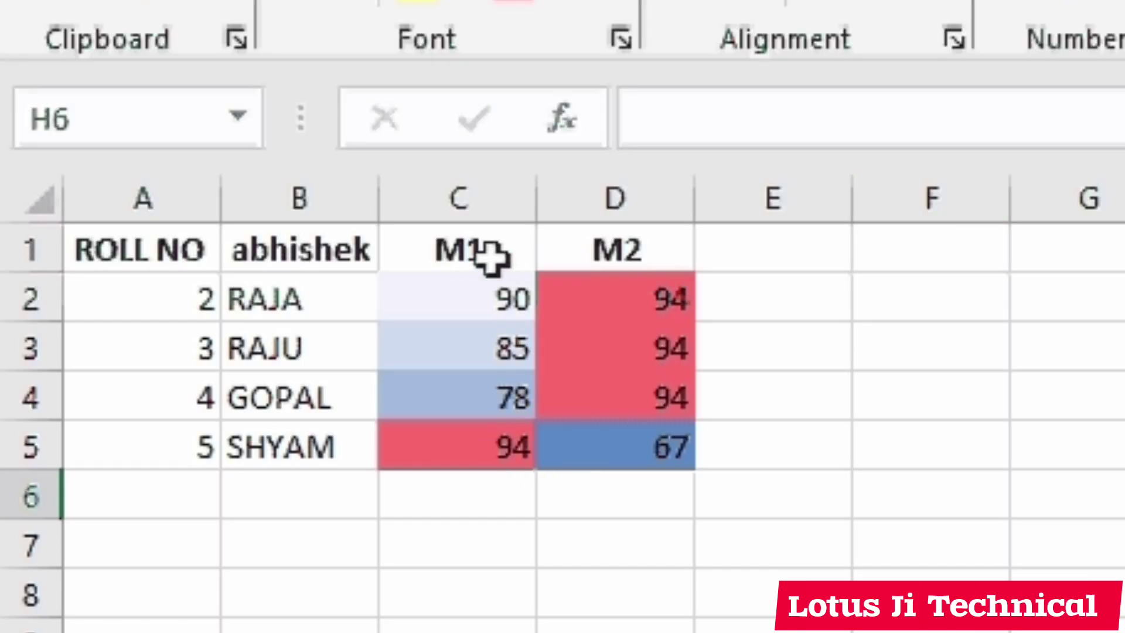
type("Z")
key("BackSpace")
type("Z")
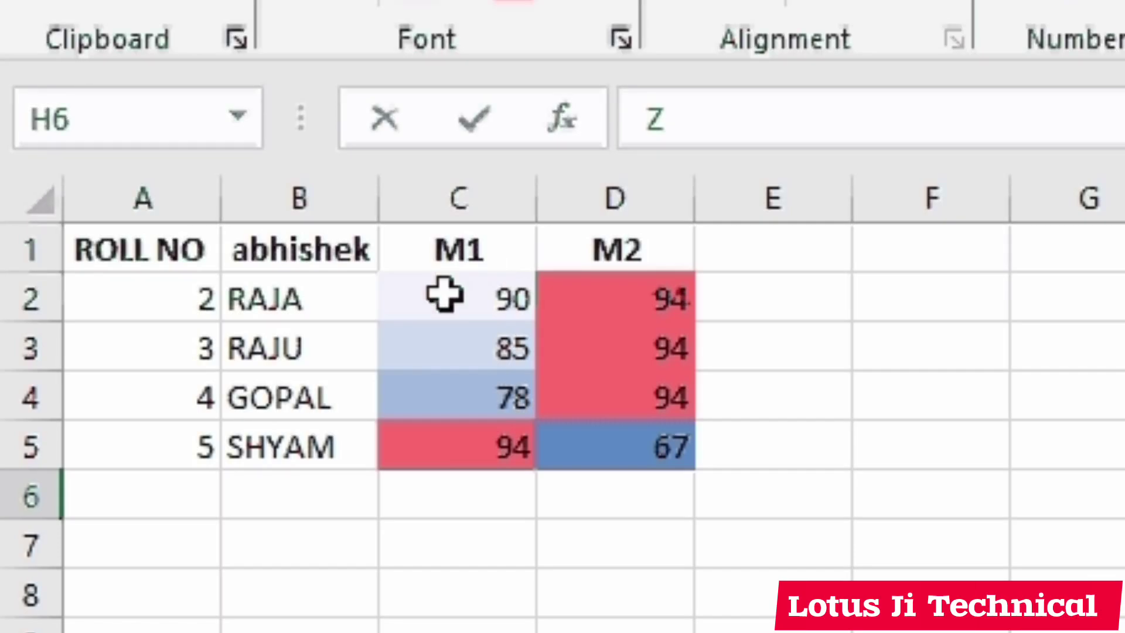
Step: Add the 3 Arrows (Colored) icon set to the marks in C2:D5
left_click_drag(444, 294, 632, 441)
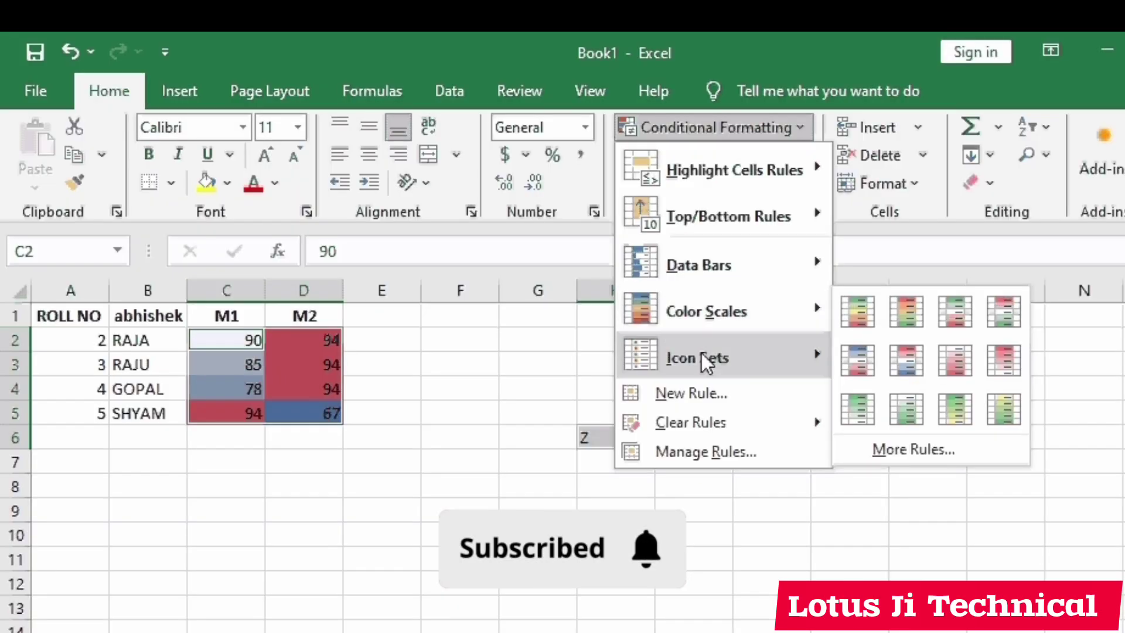
mouse_move(701, 355)
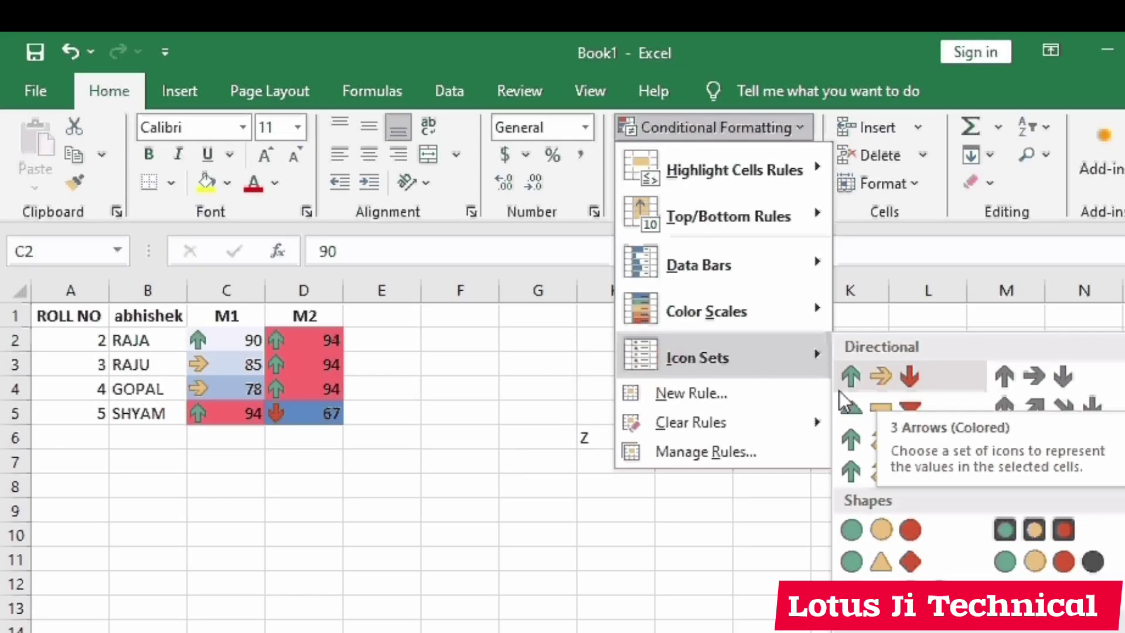
left_click(891, 381)
left_click(480, 509)
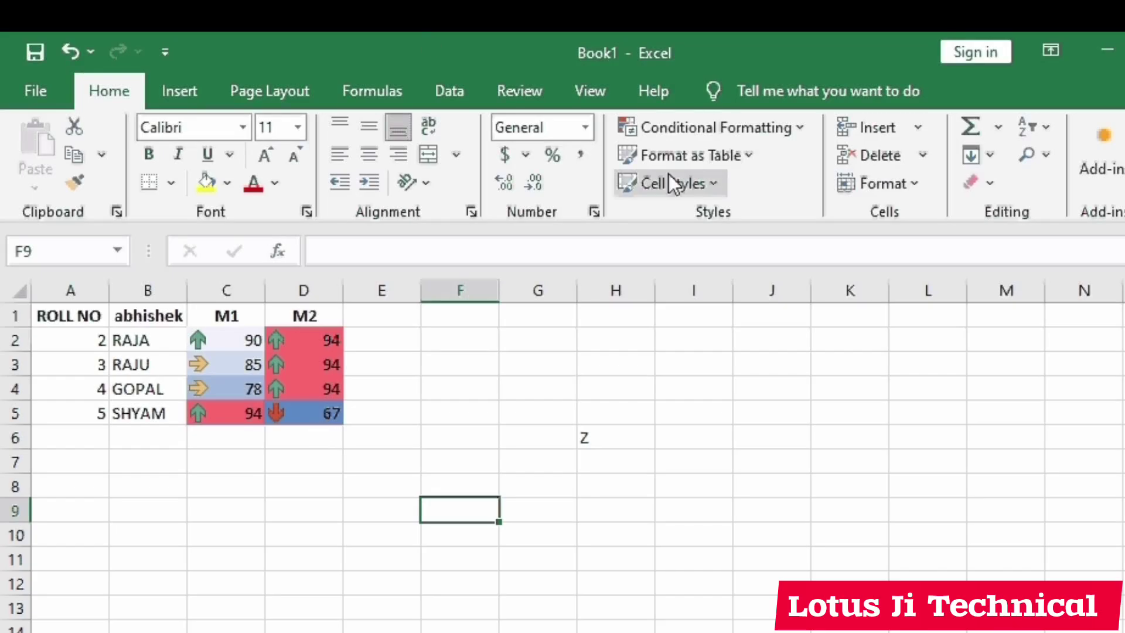
left_click(748, 158)
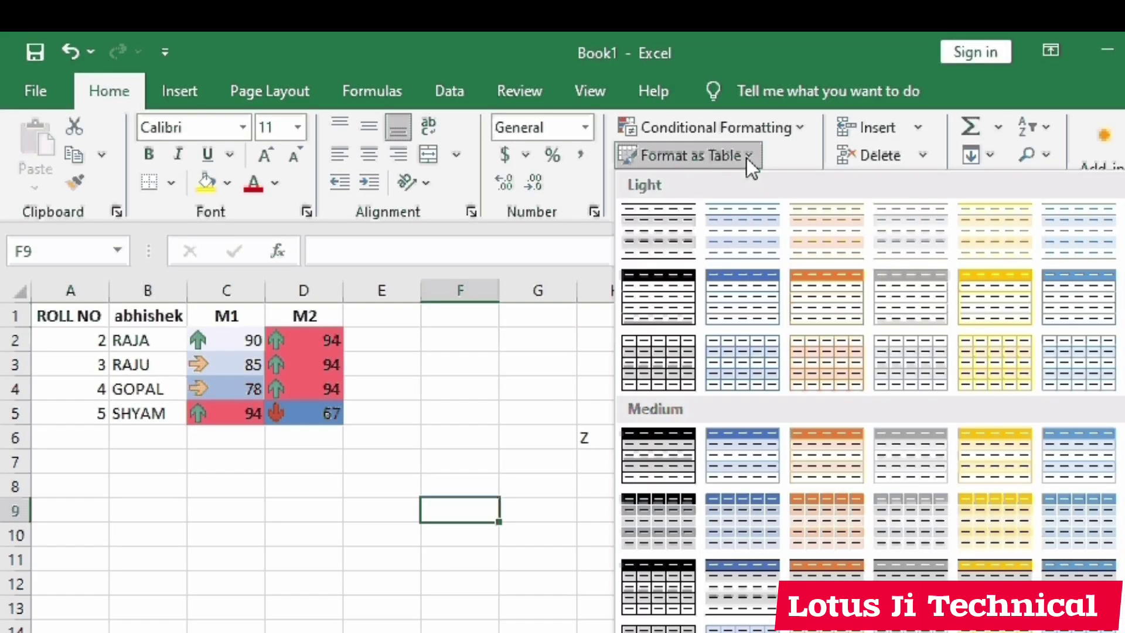
left_click(800, 130)
mouse_move(751, 358)
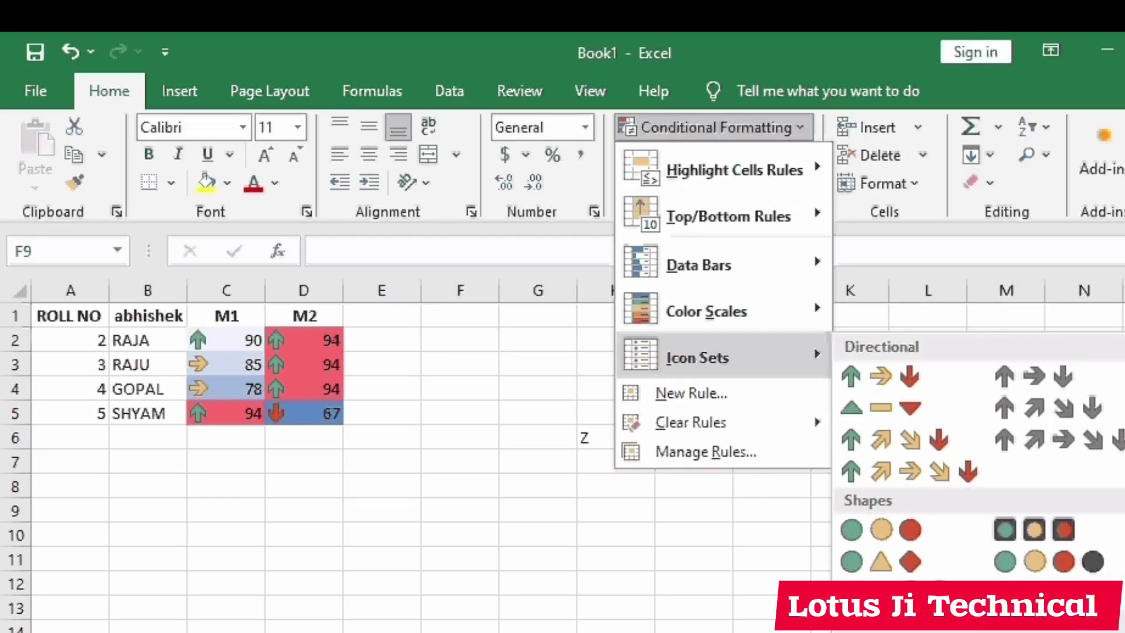
left_click(313, 387)
Step: Review the custom icon set rule settings for C1:D5 without creating a rule
left_click(216, 317)
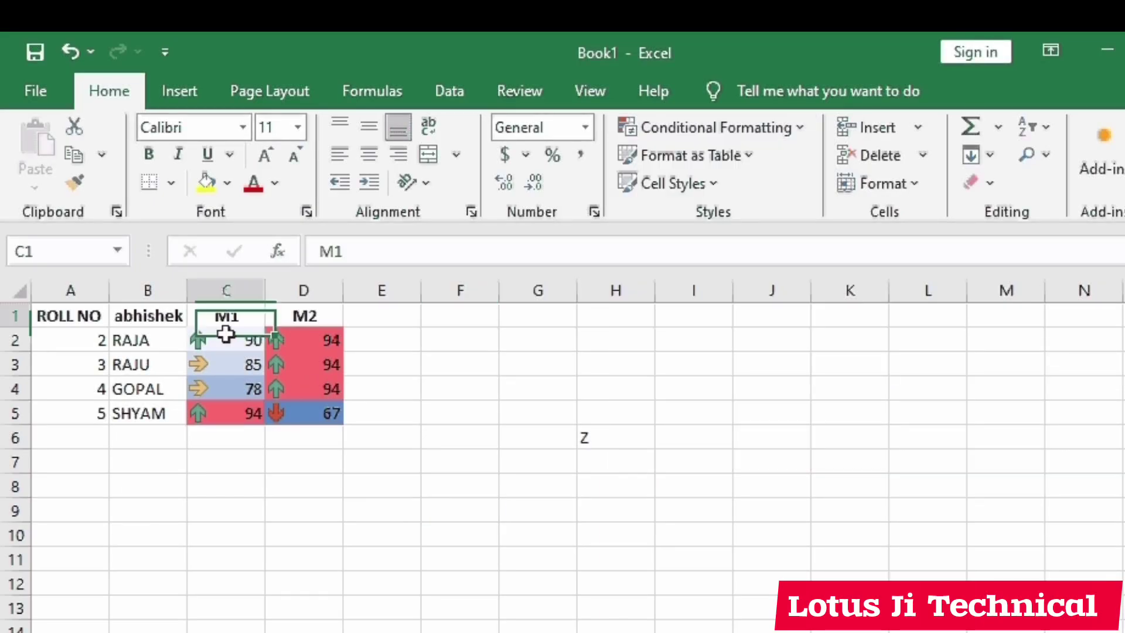
left_click_drag(226, 332, 328, 417)
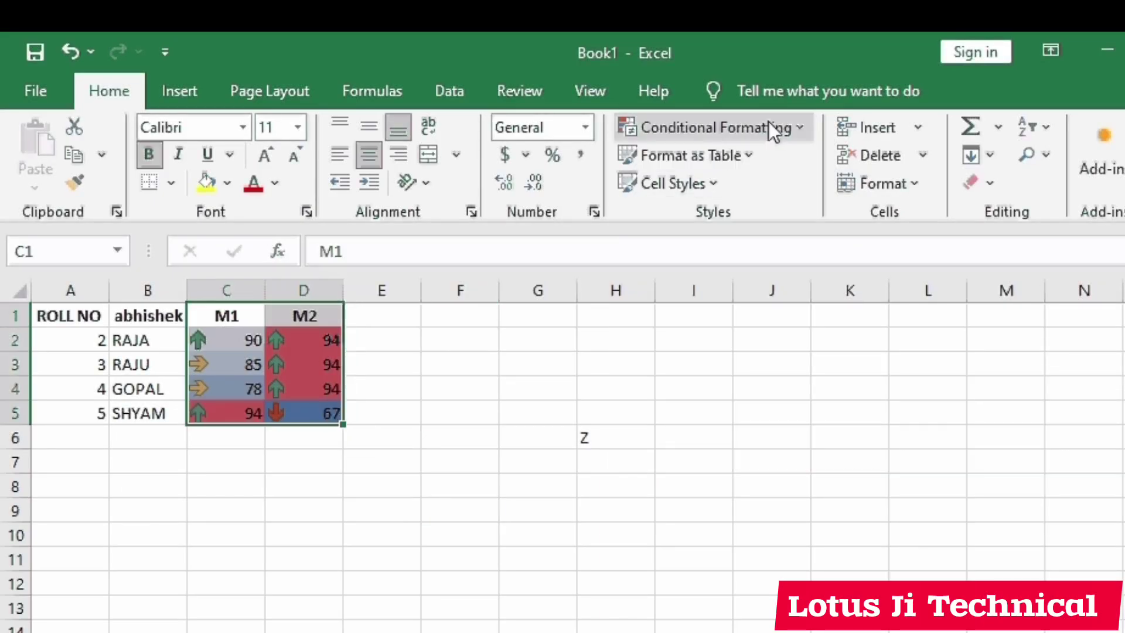
left_click(781, 128)
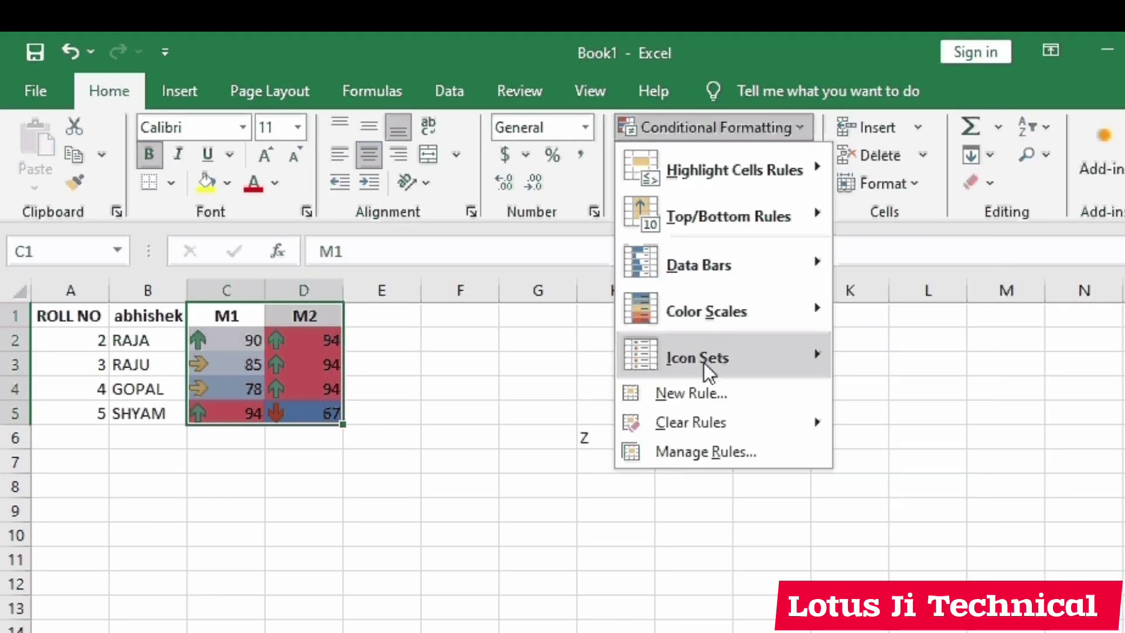
mouse_move(704, 363)
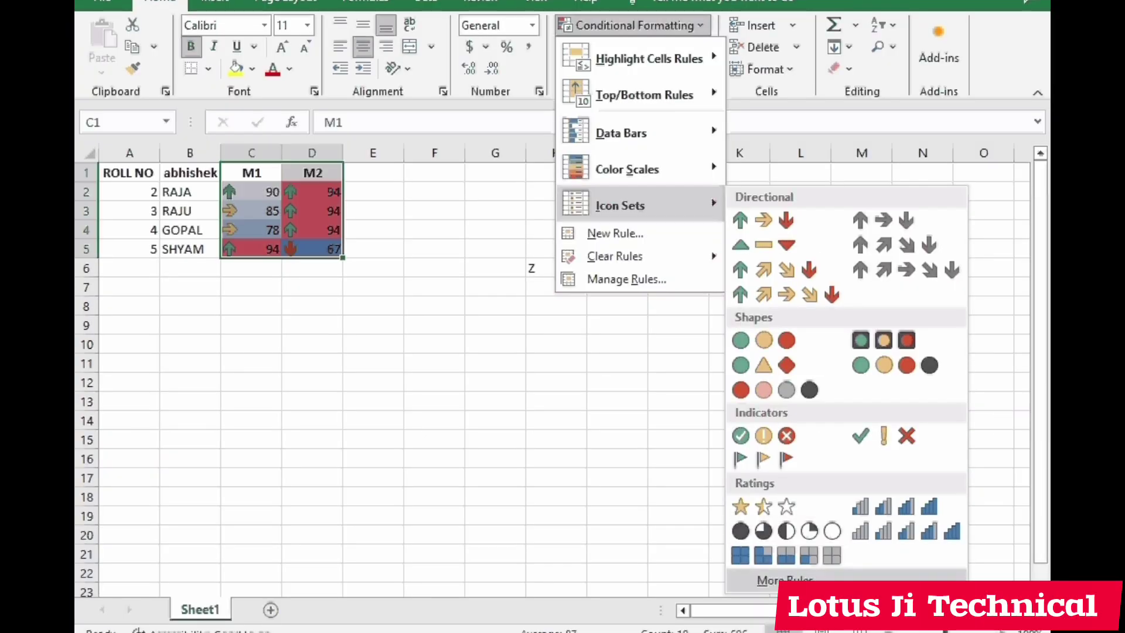
left_click(784, 580)
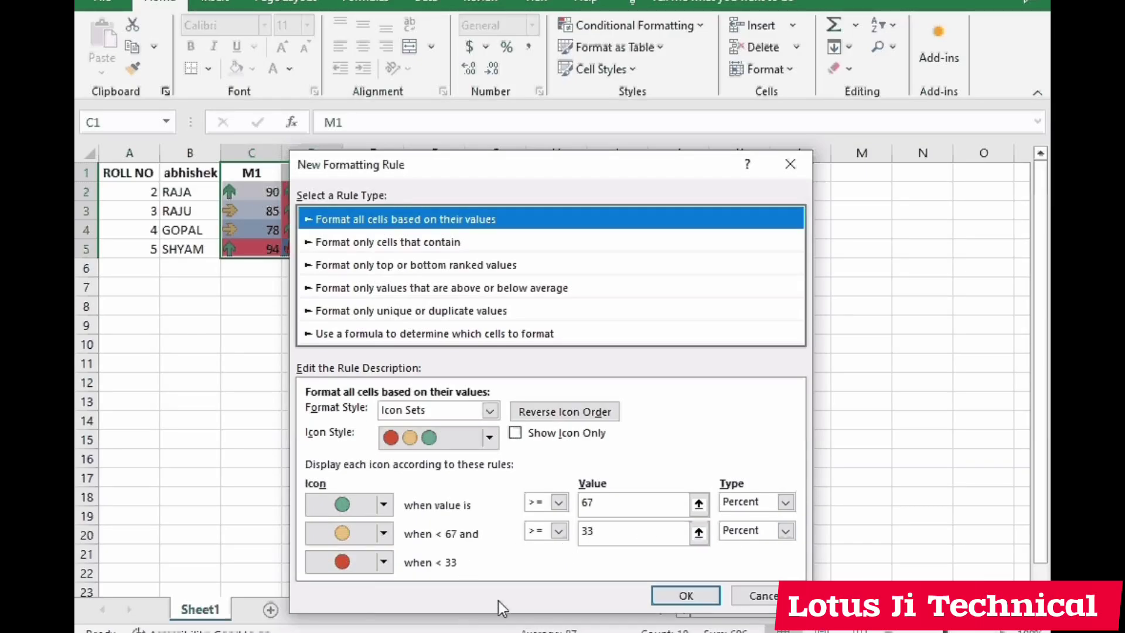
left_click(747, 589)
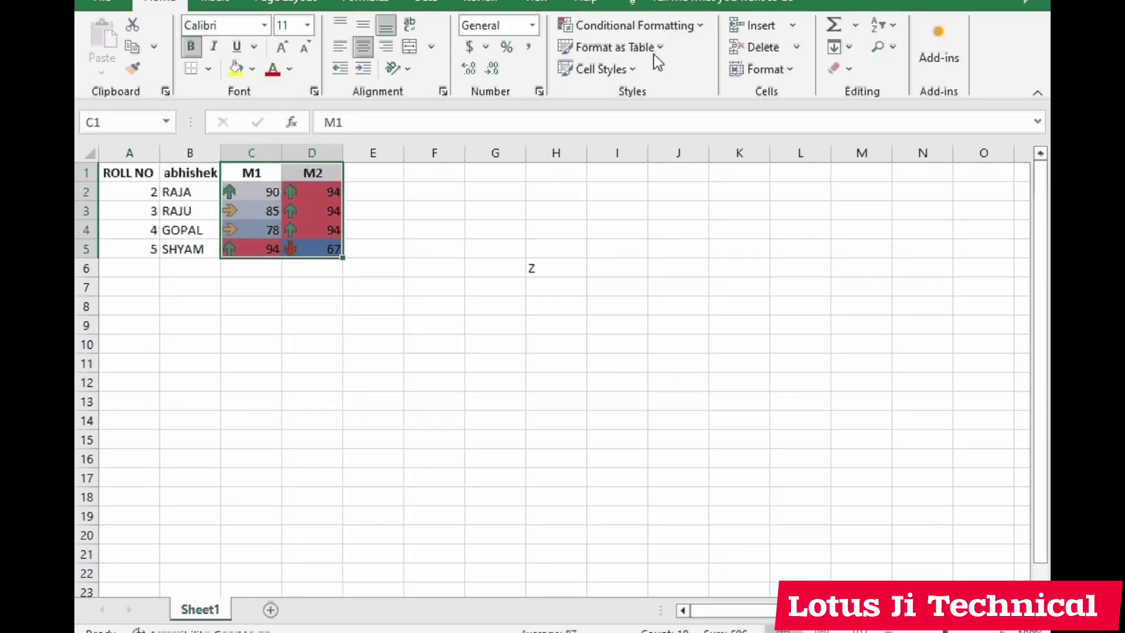
Step: Review the general New Formatting Rule options for C1:D5 and close them without adding a rule
left_click(702, 25)
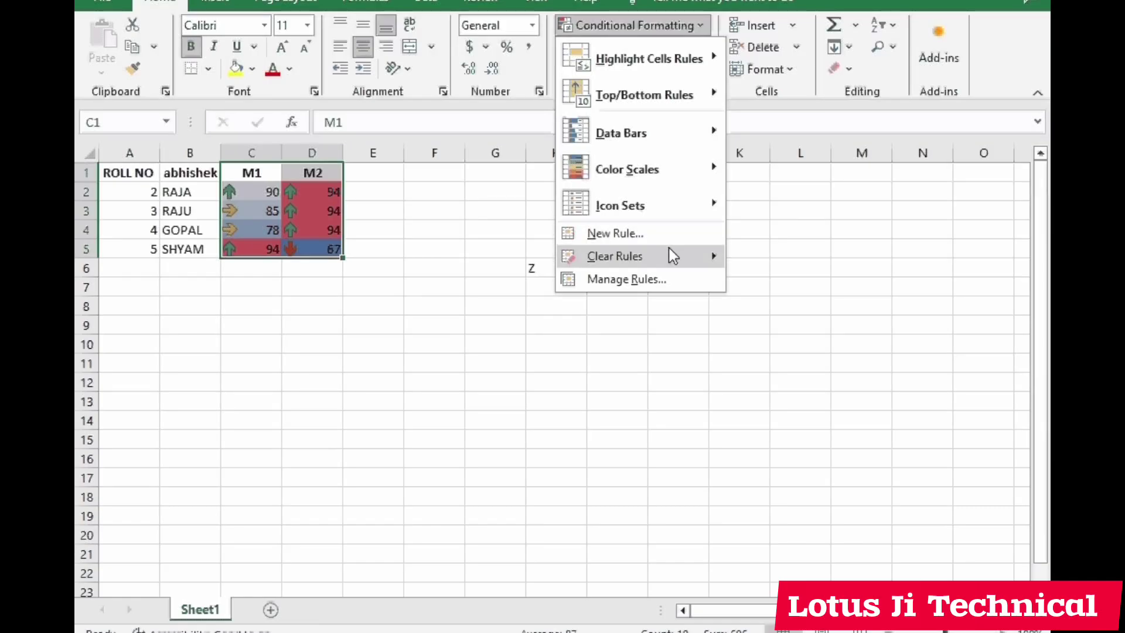
left_click(681, 233)
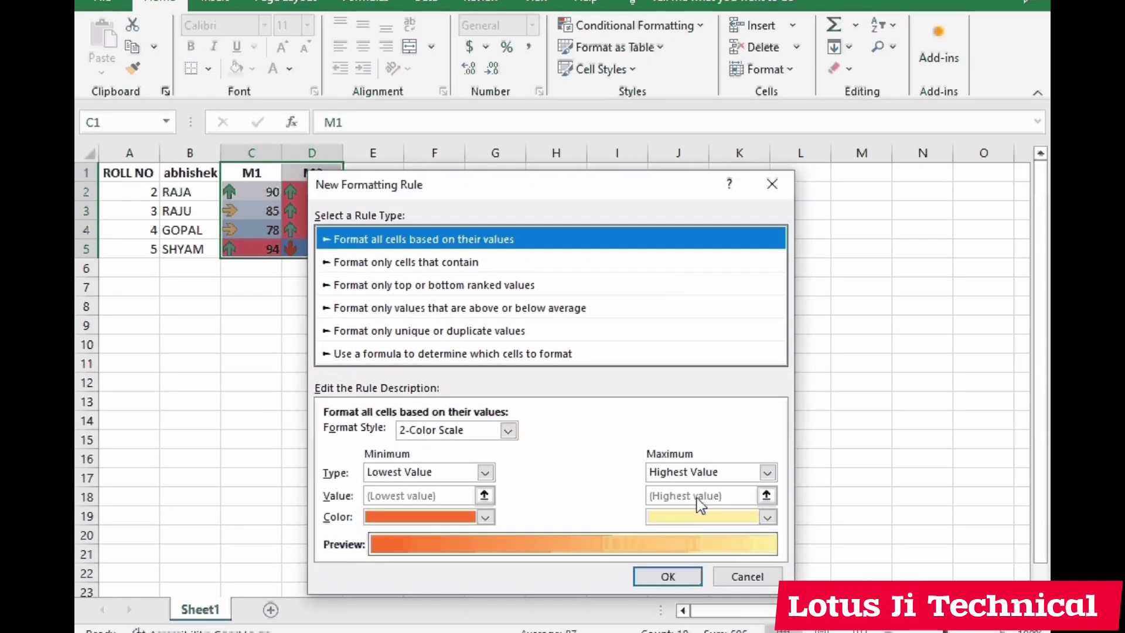
left_click(772, 183)
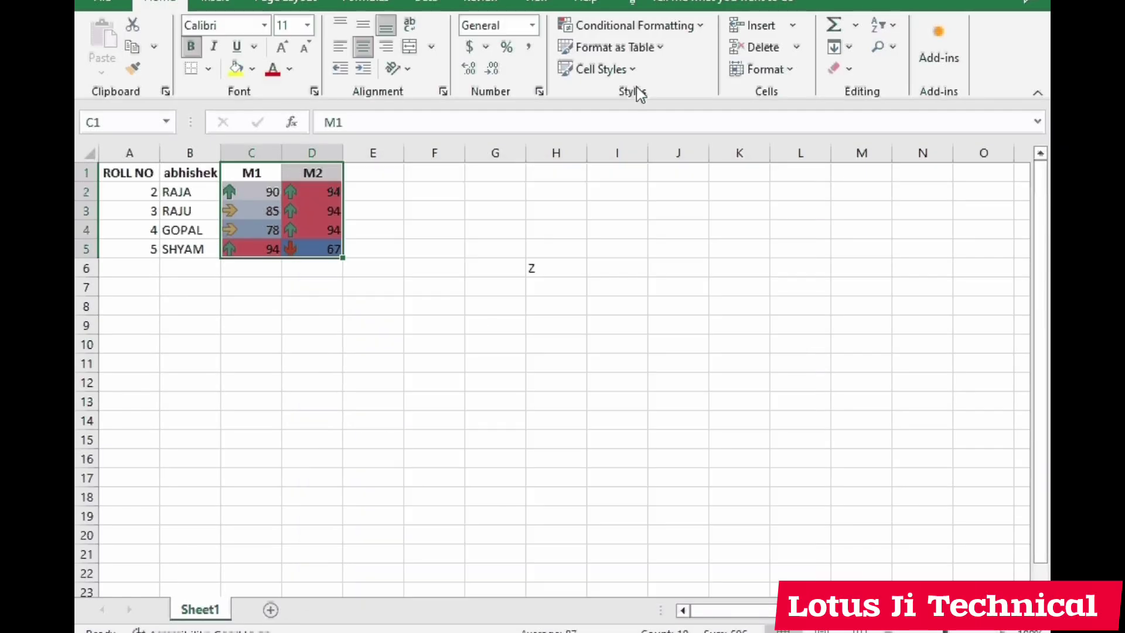
Step: Clear the conditional formatting rules from the entire sheet
left_click(666, 53)
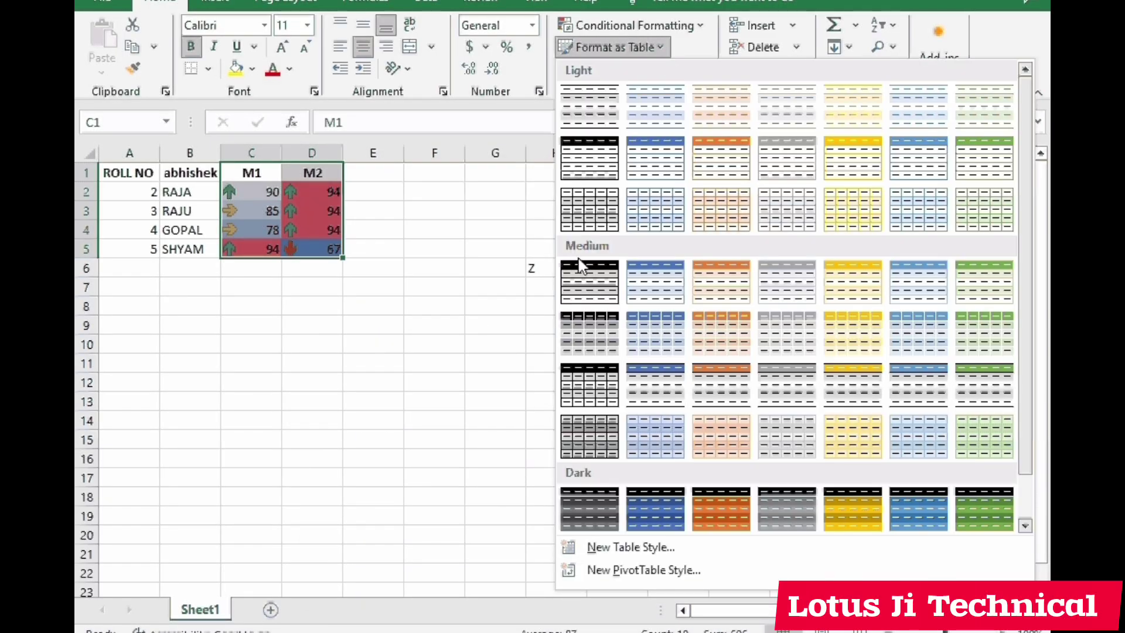
left_click(655, 23)
left_click(699, 30)
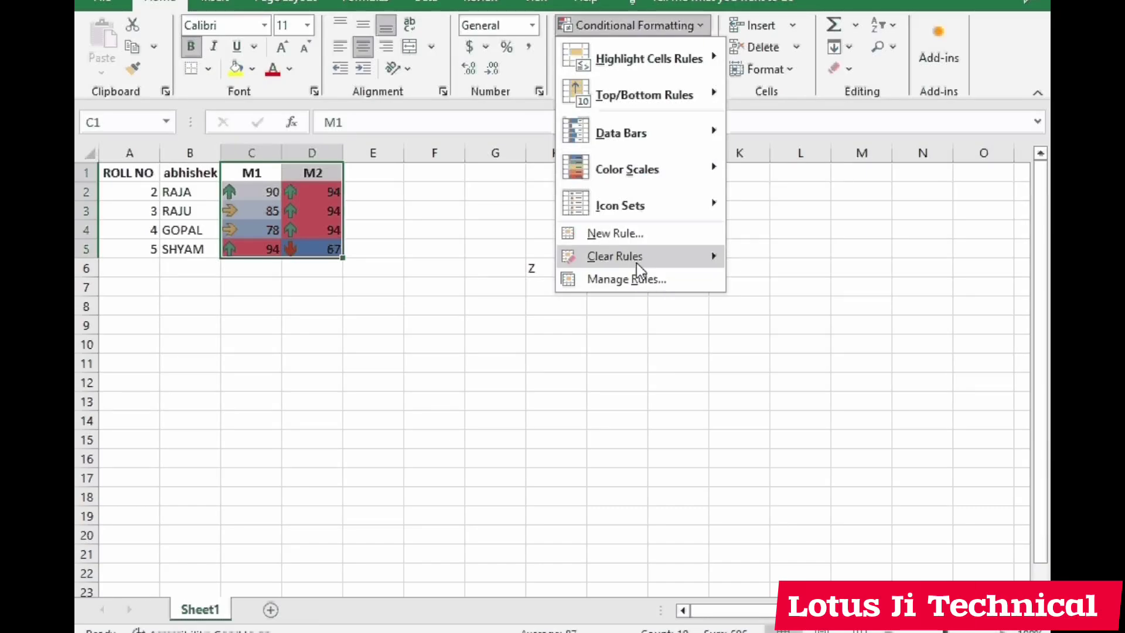
mouse_move(640, 258)
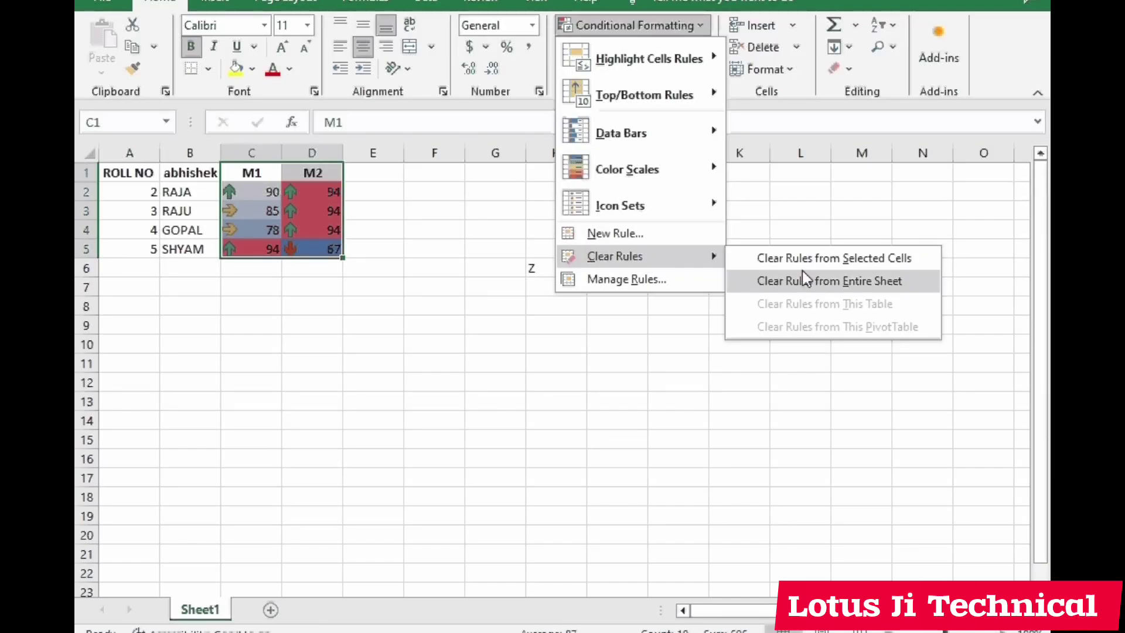
left_click(803, 279)
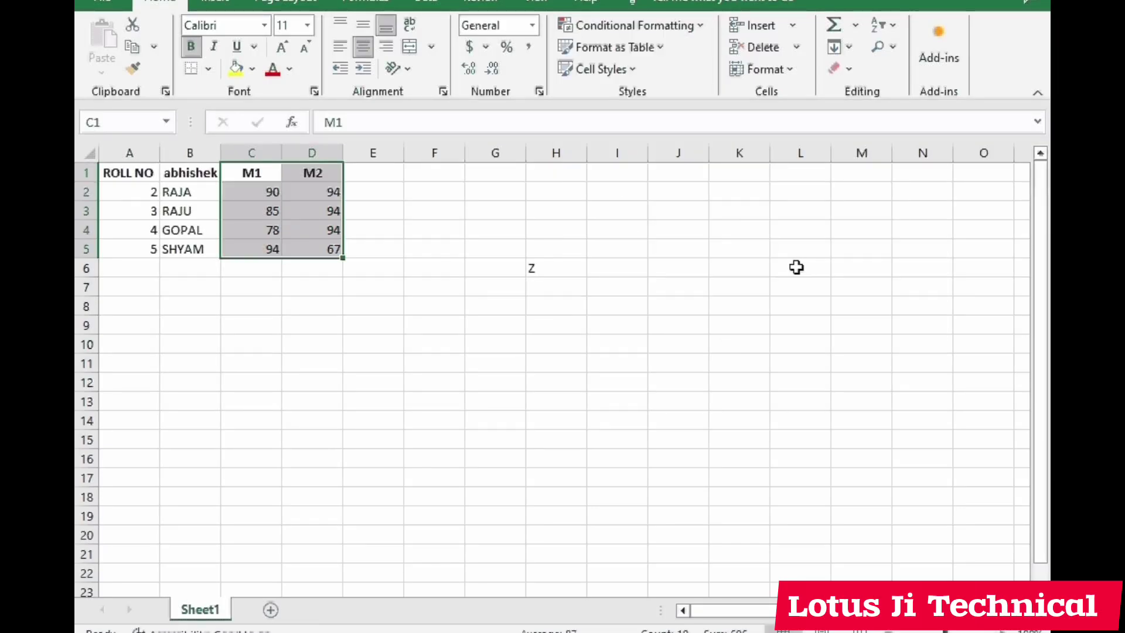
Step: Repeat clearing the conditional formatting rules across the entire sheet
left_click(666, 55)
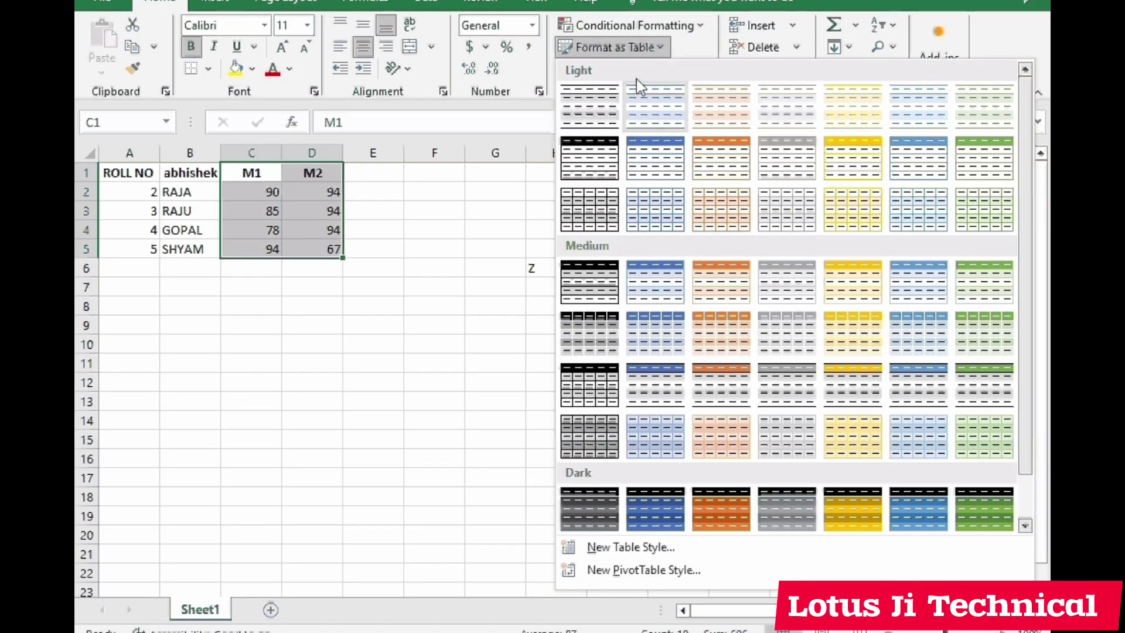
left_click(527, 175)
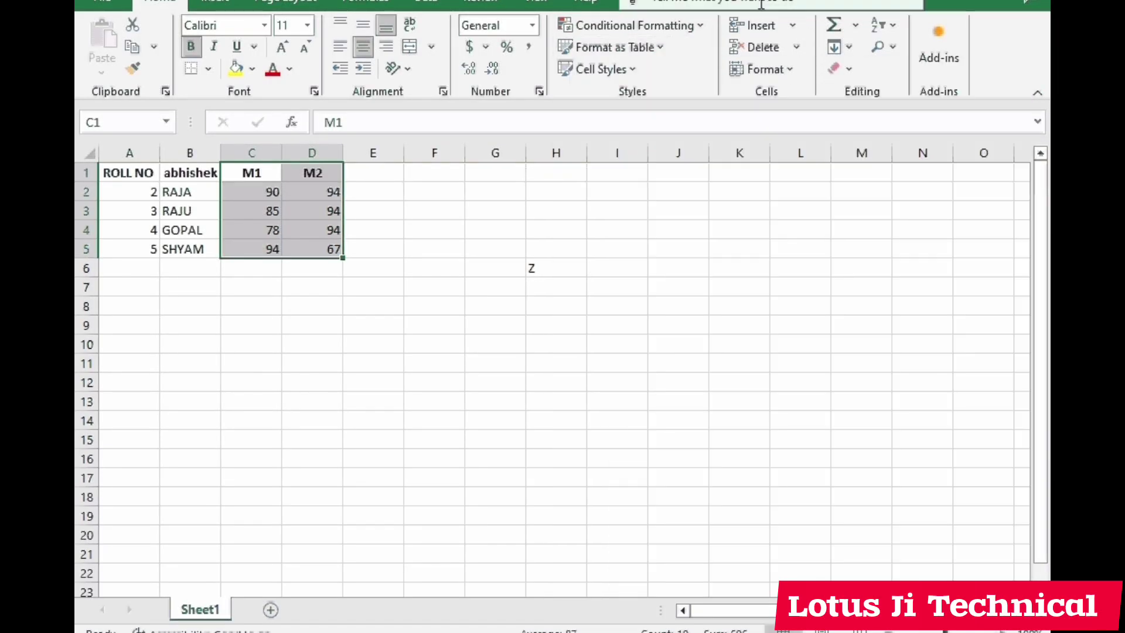
left_click(697, 26)
mouse_move(662, 204)
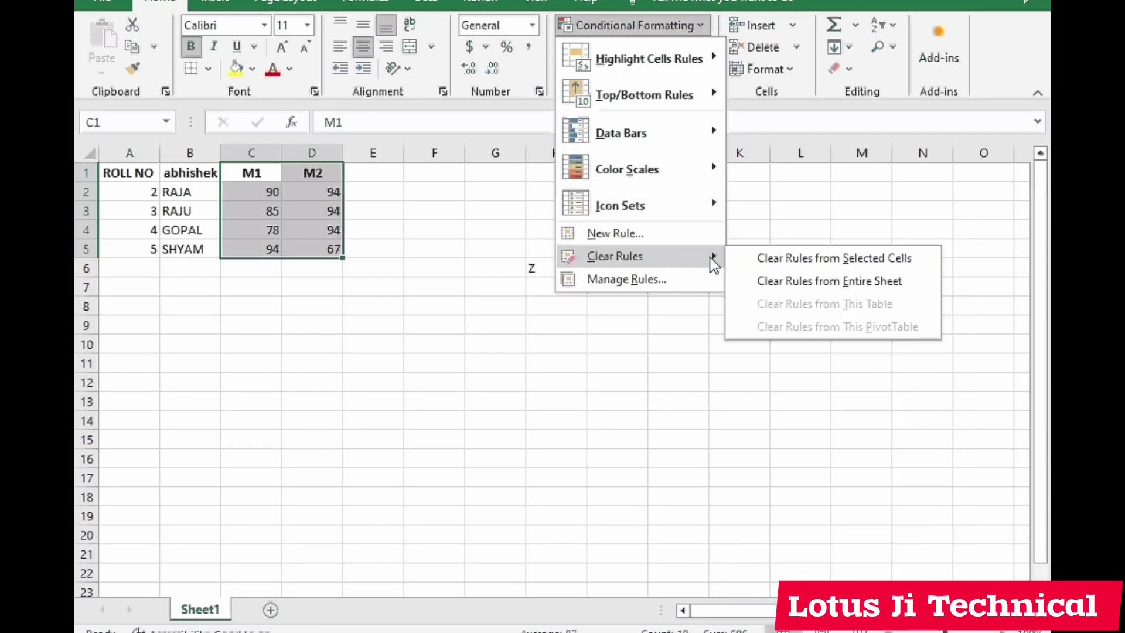
left_click(779, 284)
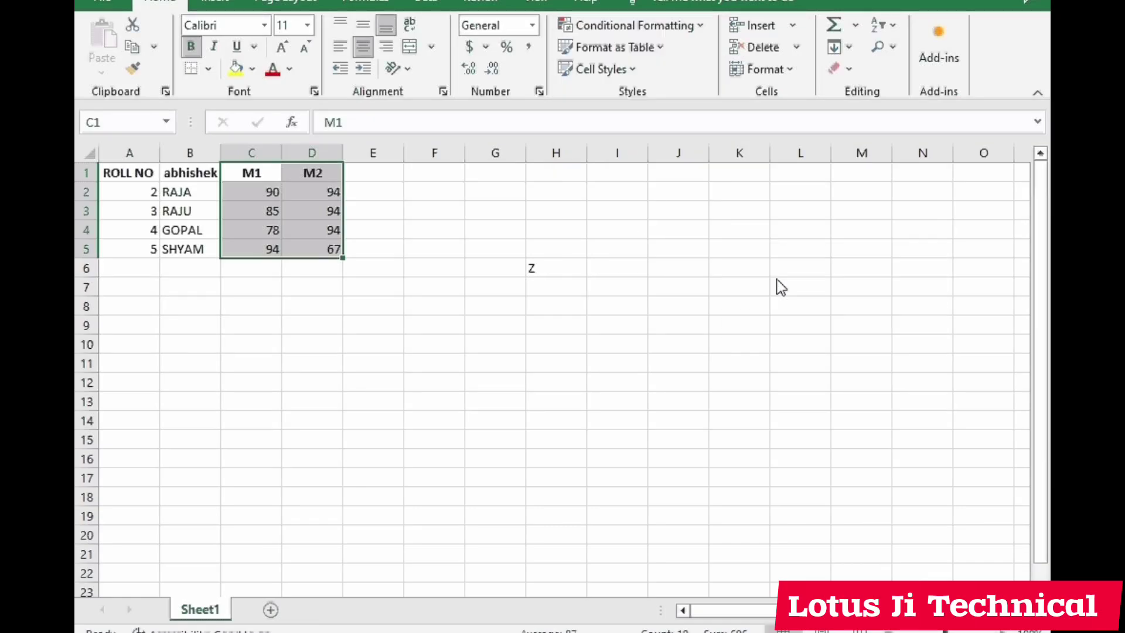
left_click(657, 53)
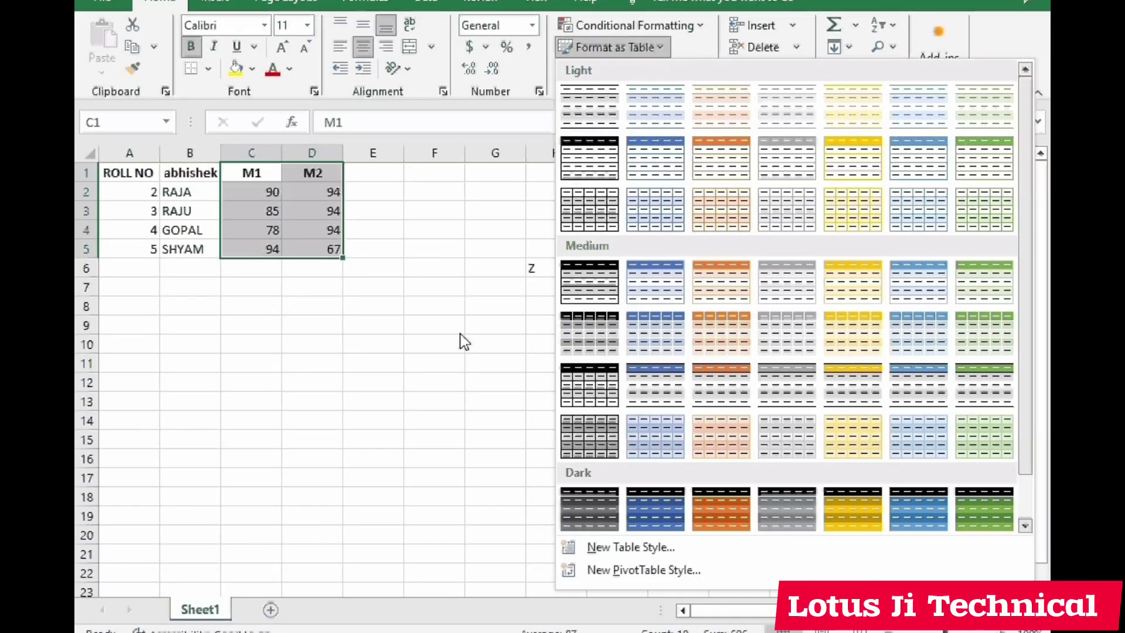
key("Escape")
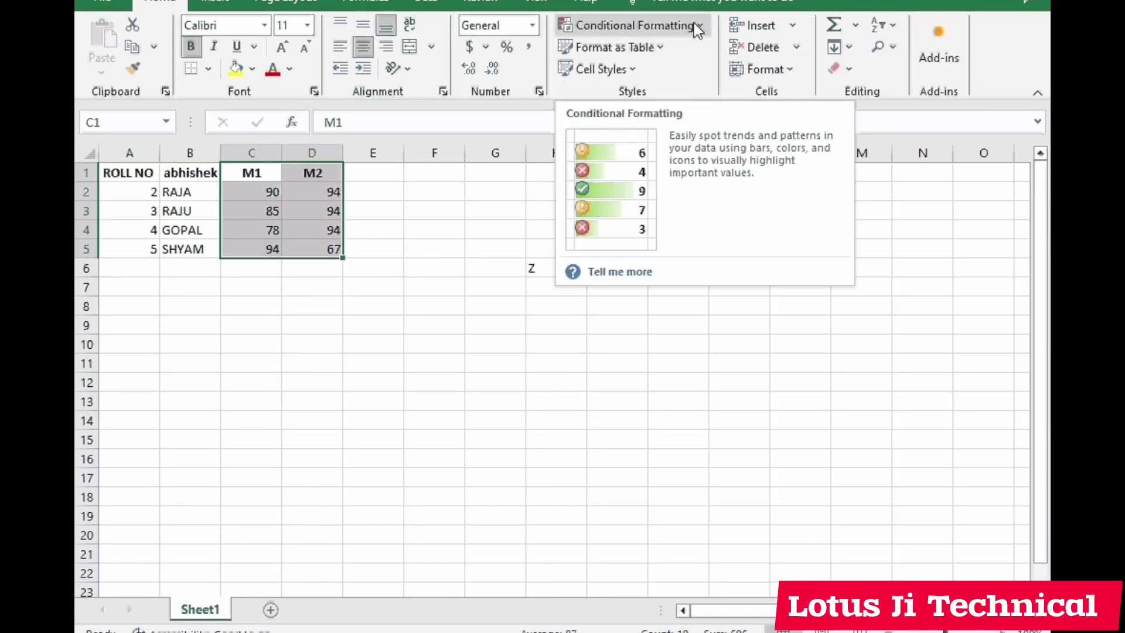
left_click_drag(547, 322, 551, 287)
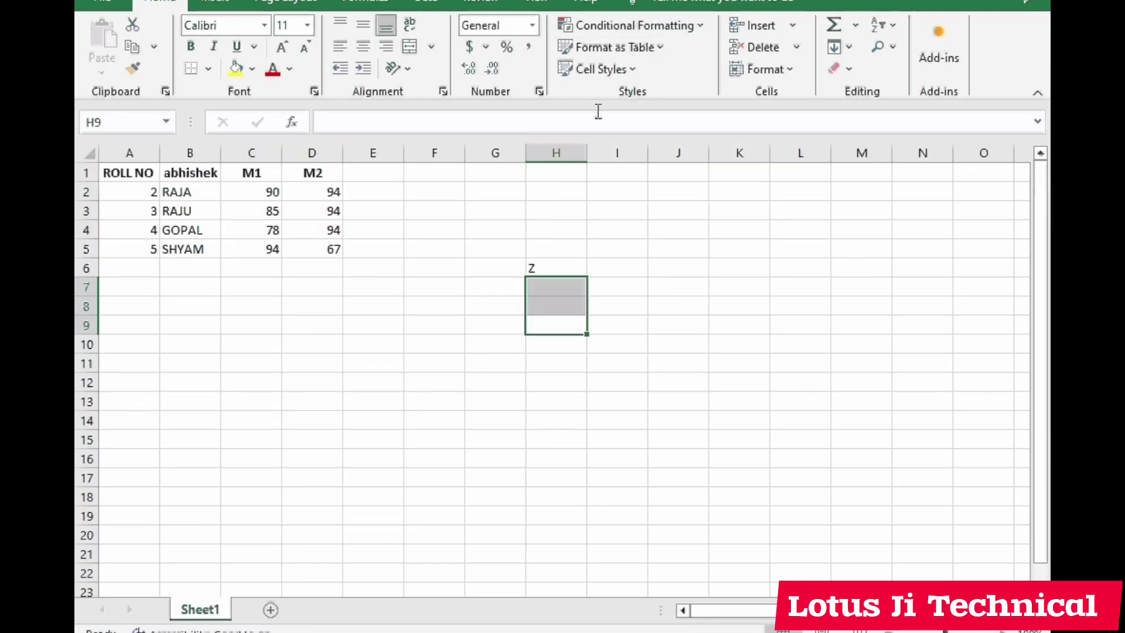
left_click(264, 192)
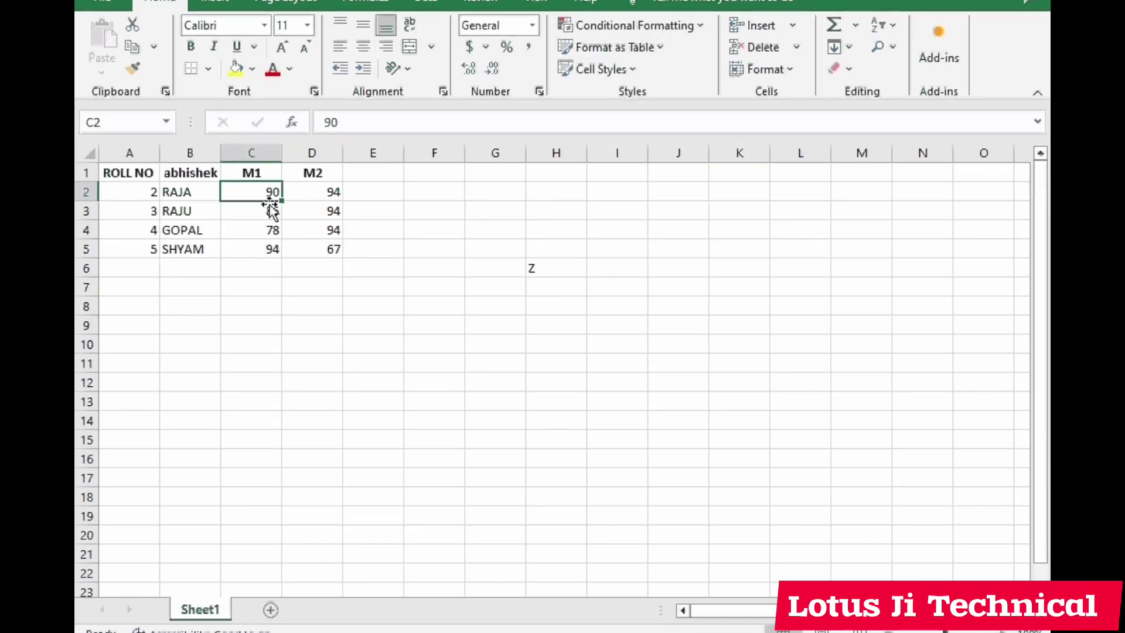
Step: Format the range A1:D5 as a table with headers using the orange style from the Dark group
left_click_drag(141, 173, 323, 250)
left_click(668, 49)
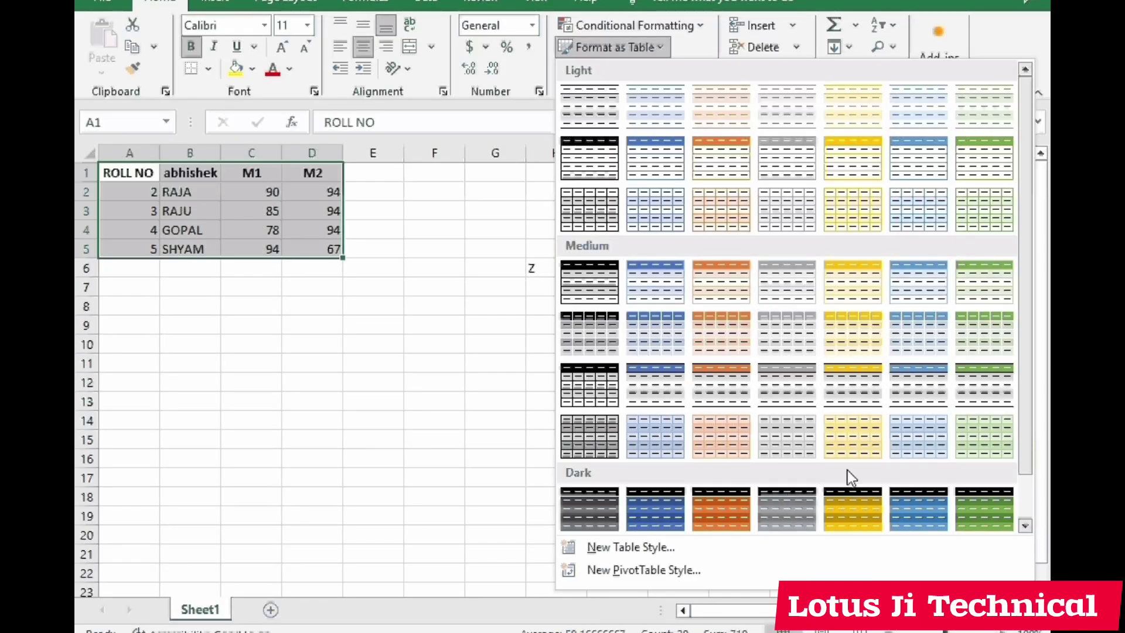
left_click(717, 513)
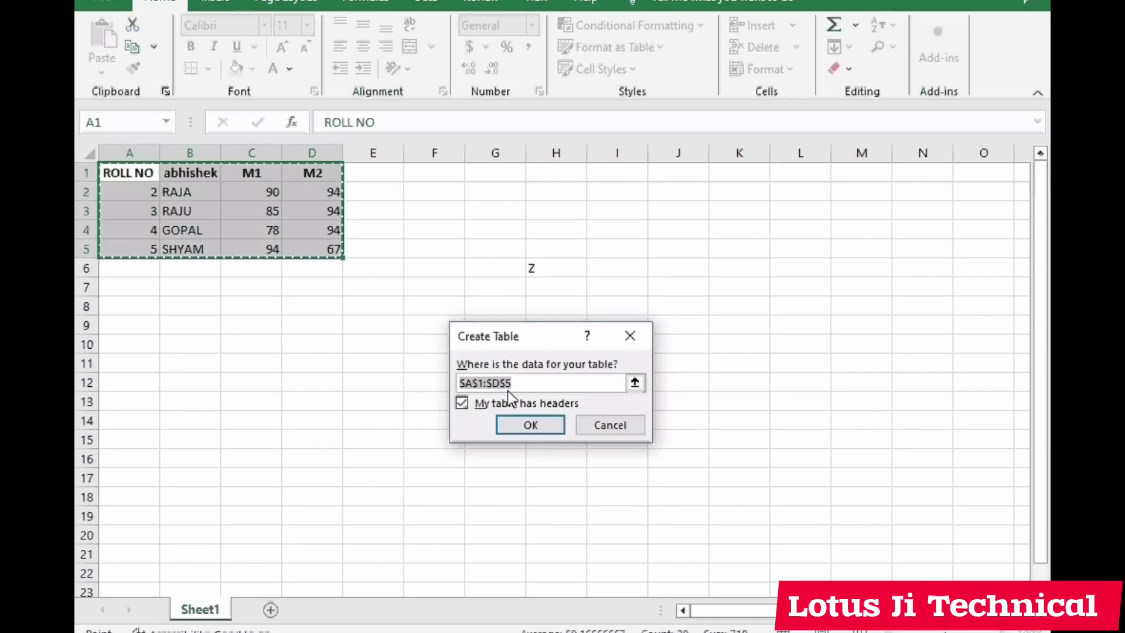
left_click(546, 426)
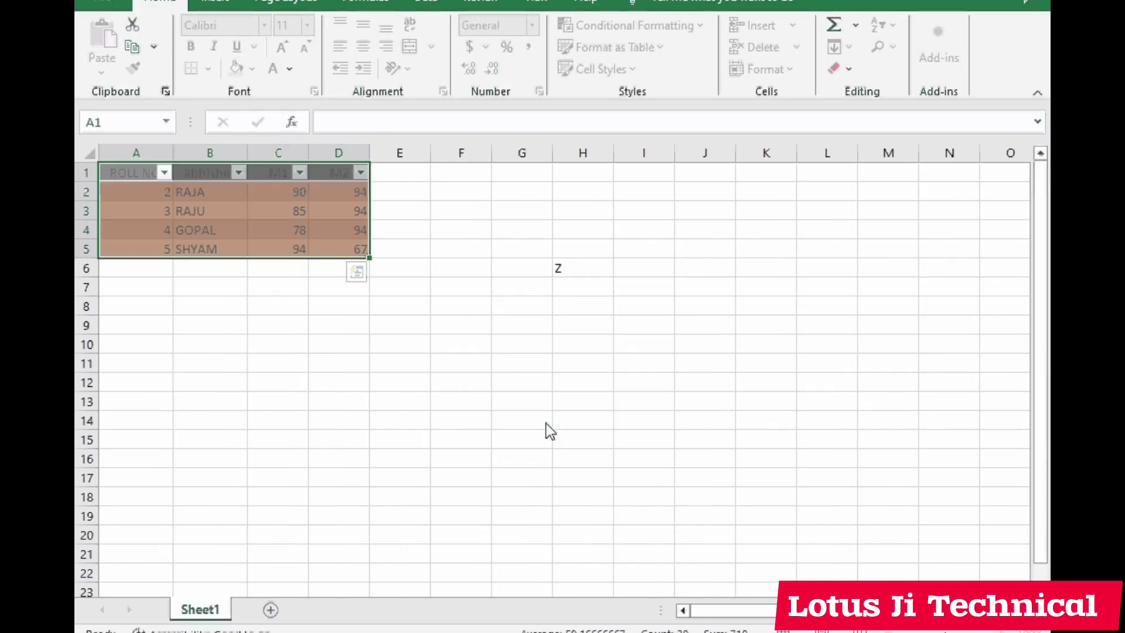
left_click(443, 417)
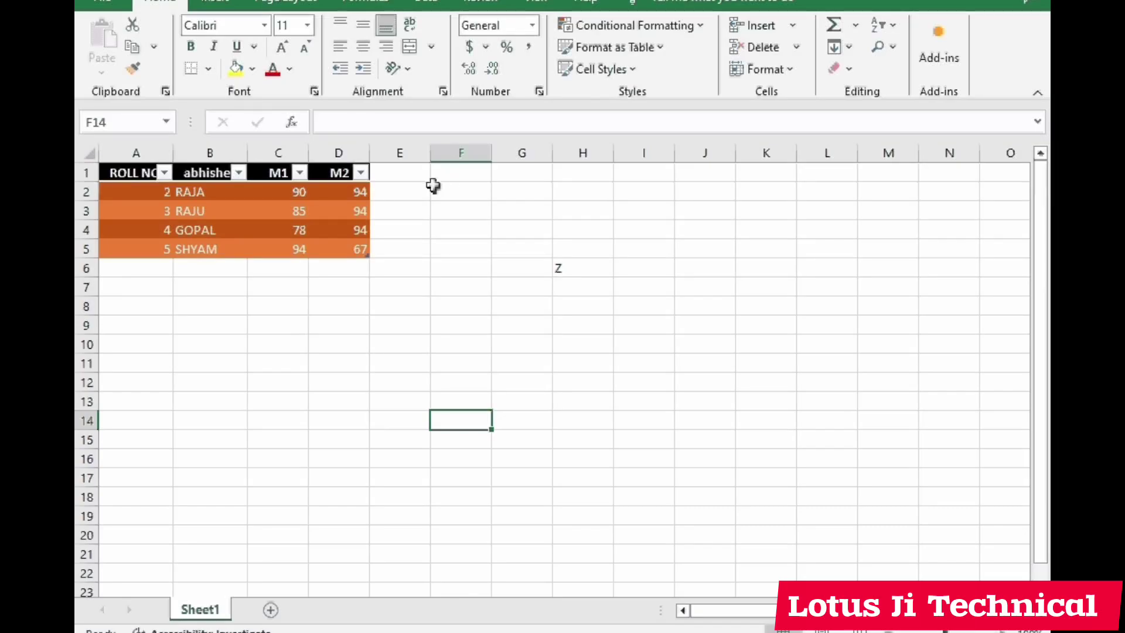
Step: Examine the new table's cells and the sort and filter options of the M2 and M1 columns without applying any
left_click(257, 173)
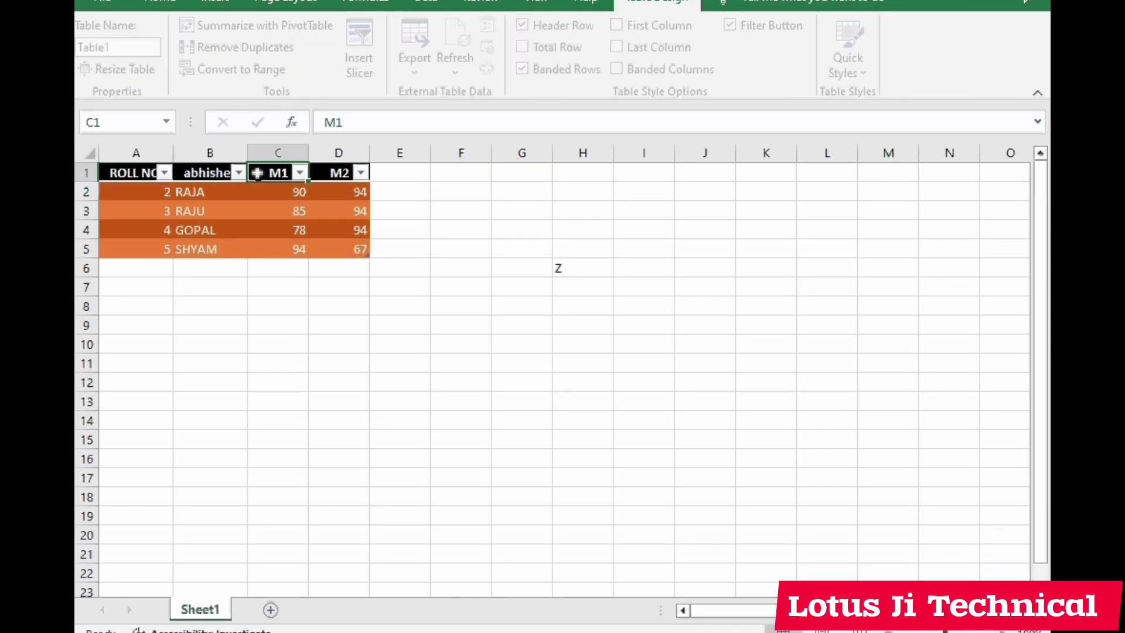
left_click(328, 223)
left_click(354, 243)
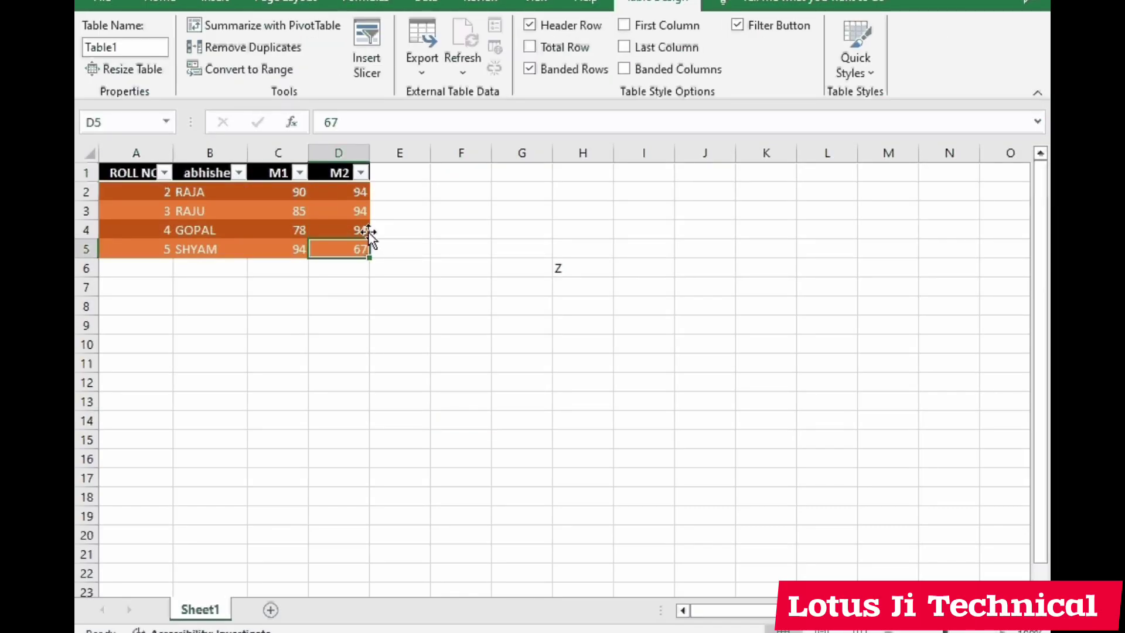
left_click(116, 172)
key("ctrl+a")
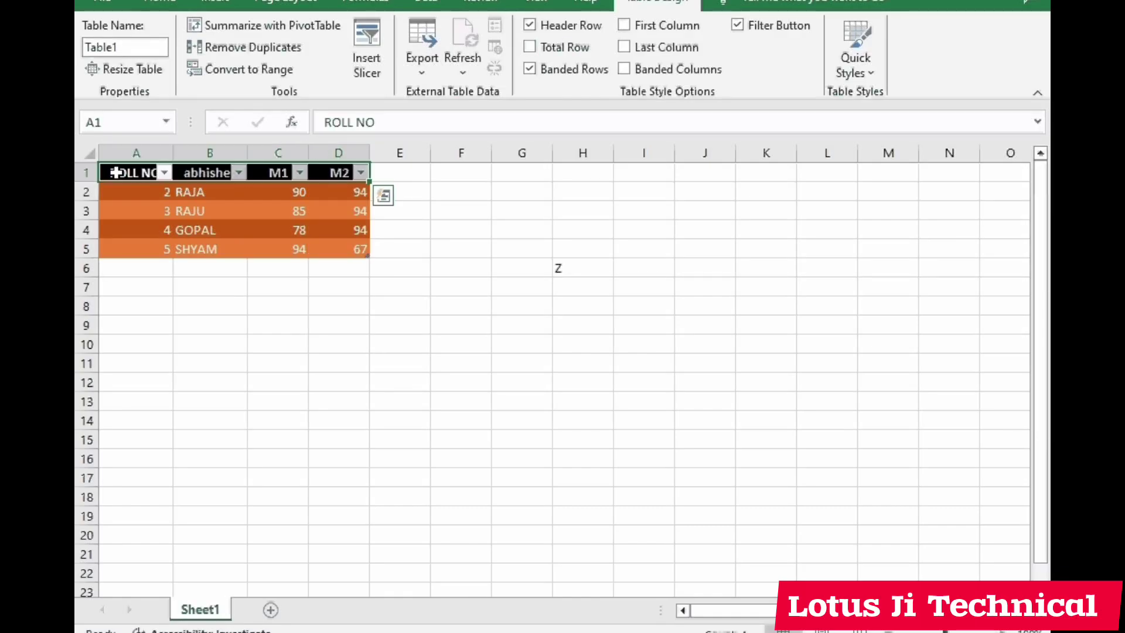
left_click(361, 172)
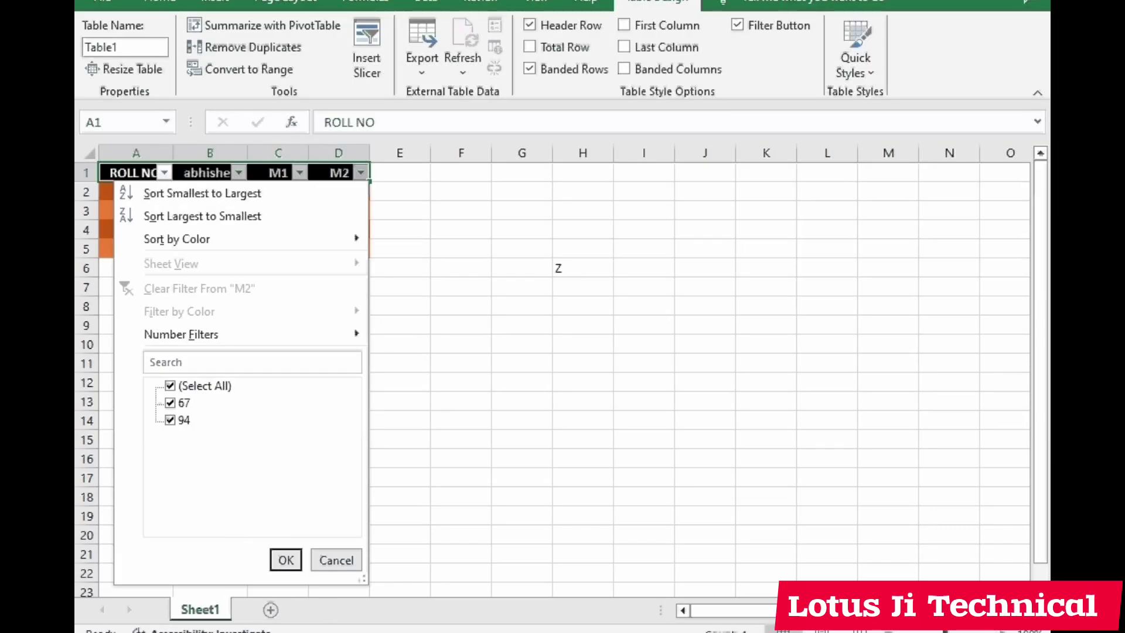
left_click(355, 571)
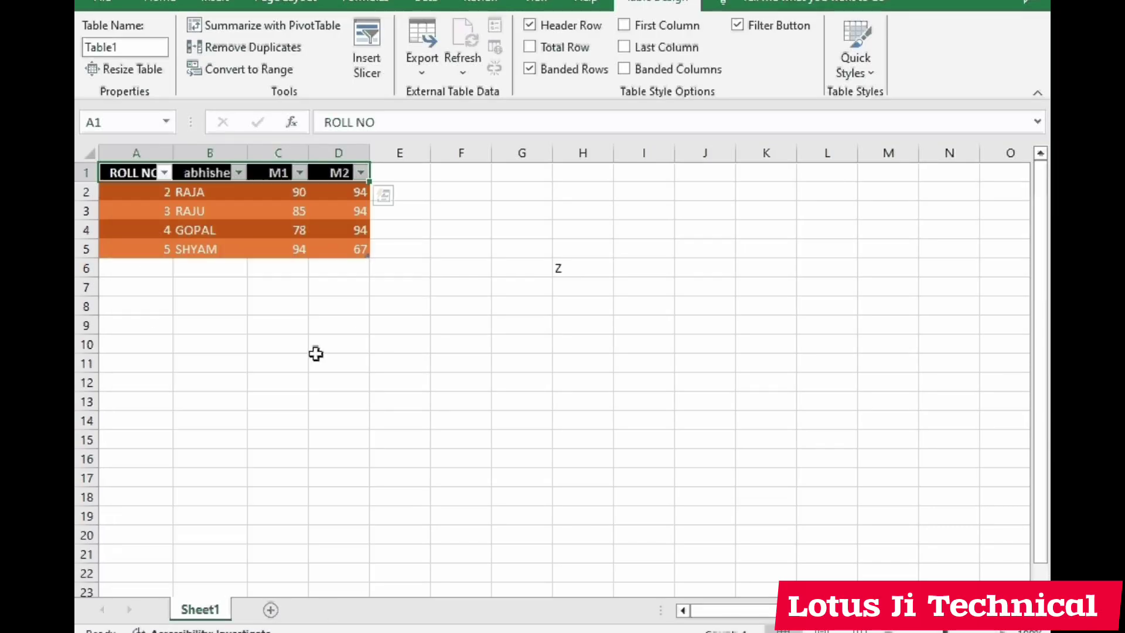
left_click(298, 174)
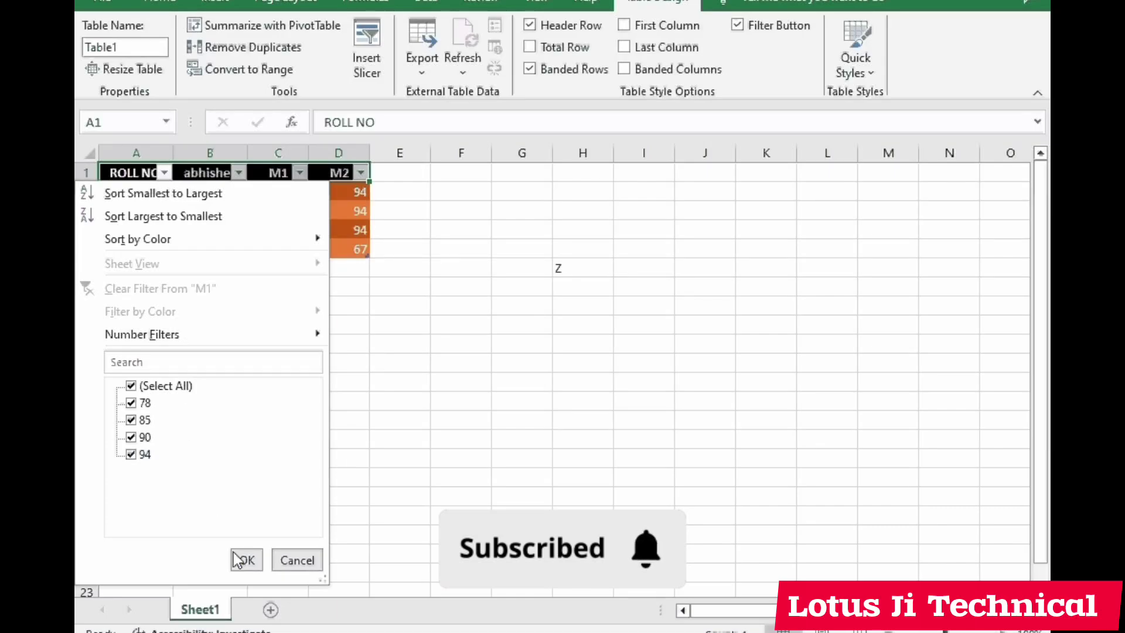
left_click(297, 560)
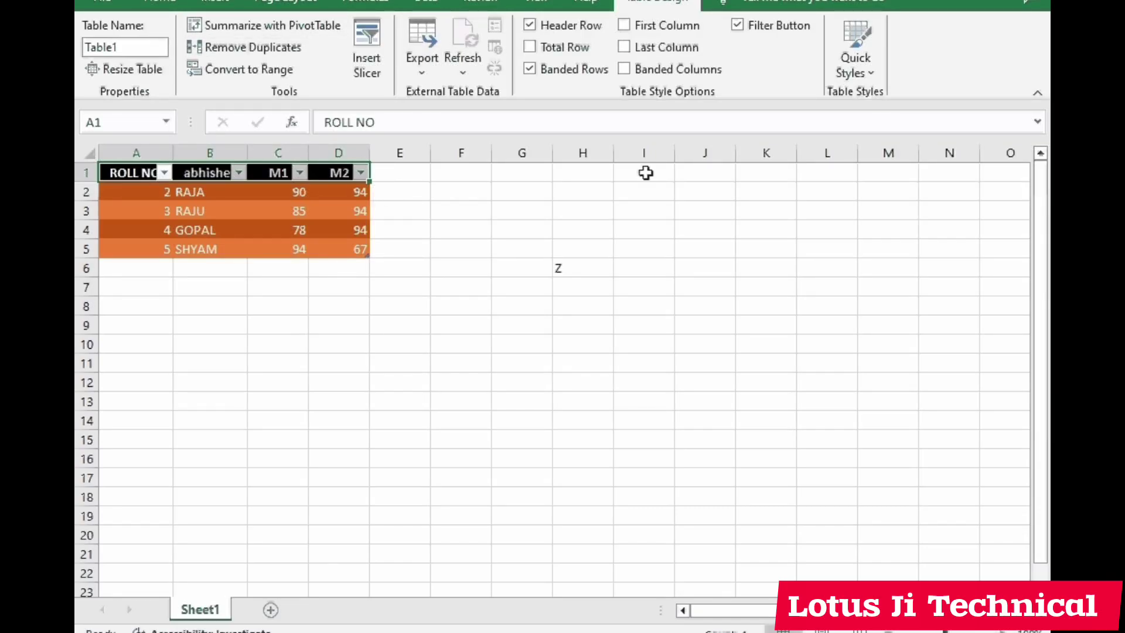
Step: Start a new custom table style and name it LOTUS JI TECHNICAL
left_click(365, 3)
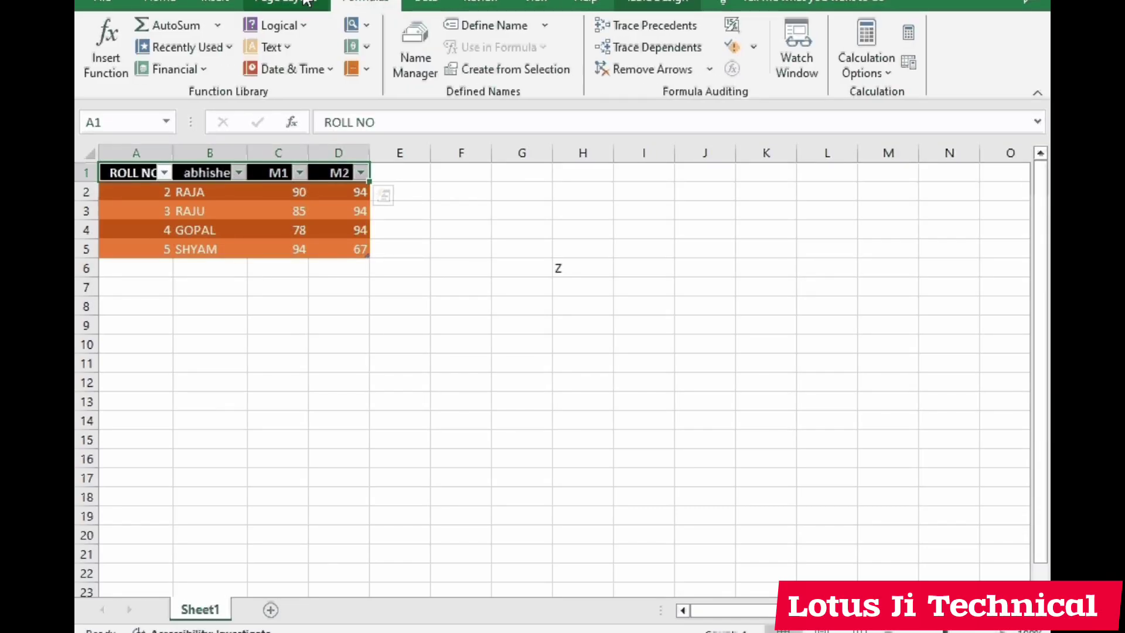
left_click(161, 4)
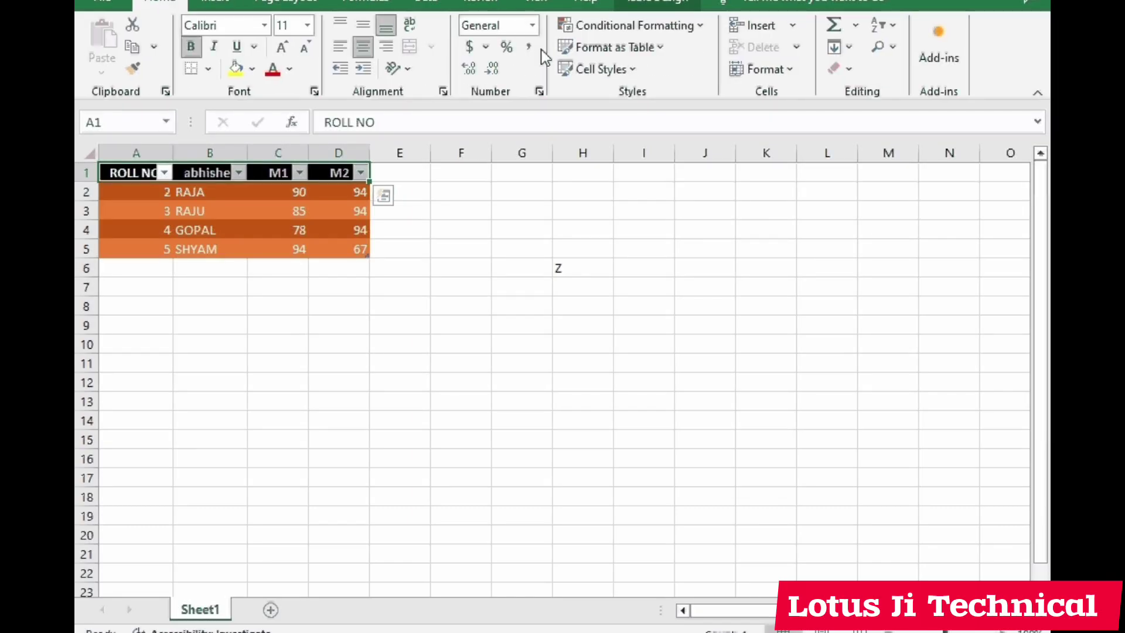
left_click(663, 52)
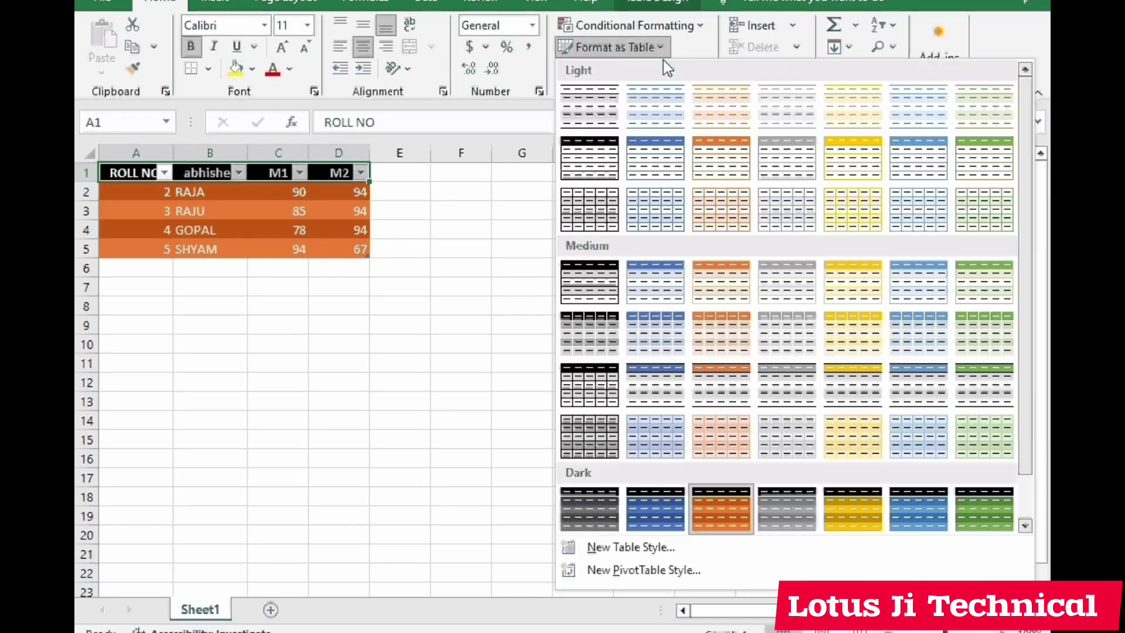
left_click(630, 546)
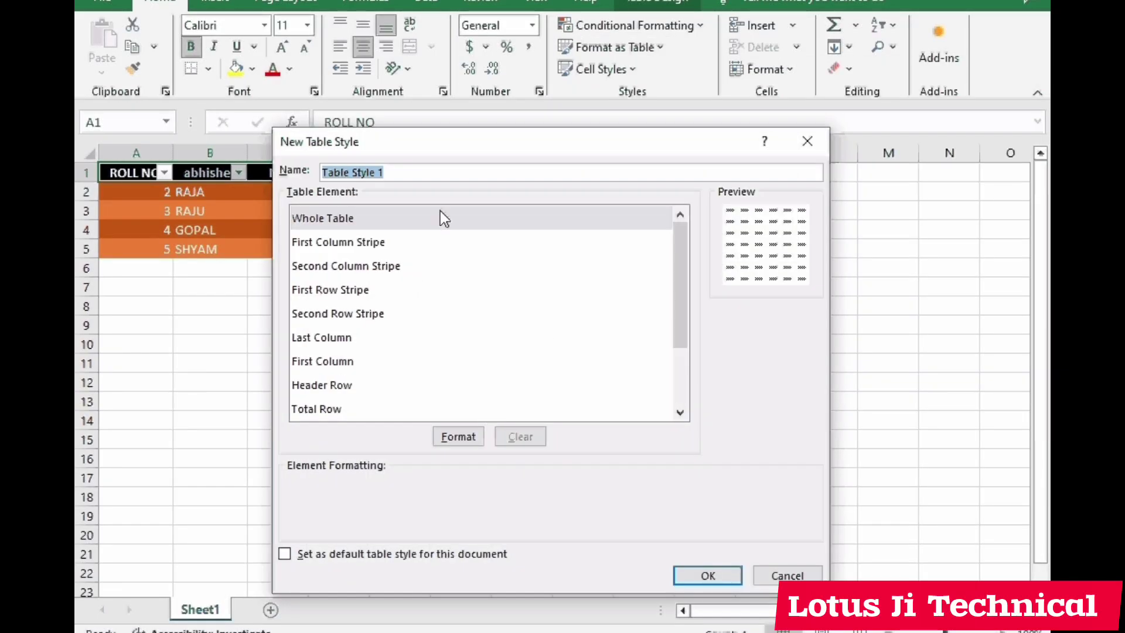
left_click(480, 176)
key("BackSpace")
key("BackSpace")
key("BackSpace")
key("BackSpace")
key("BackSpace")
key("BackSpace")
key("BackSpace")
key("BackSpace")
key("BackSpace")
key("BackSpace")
key("BackSpace")
key("BackSpace")
key("BackSpace")
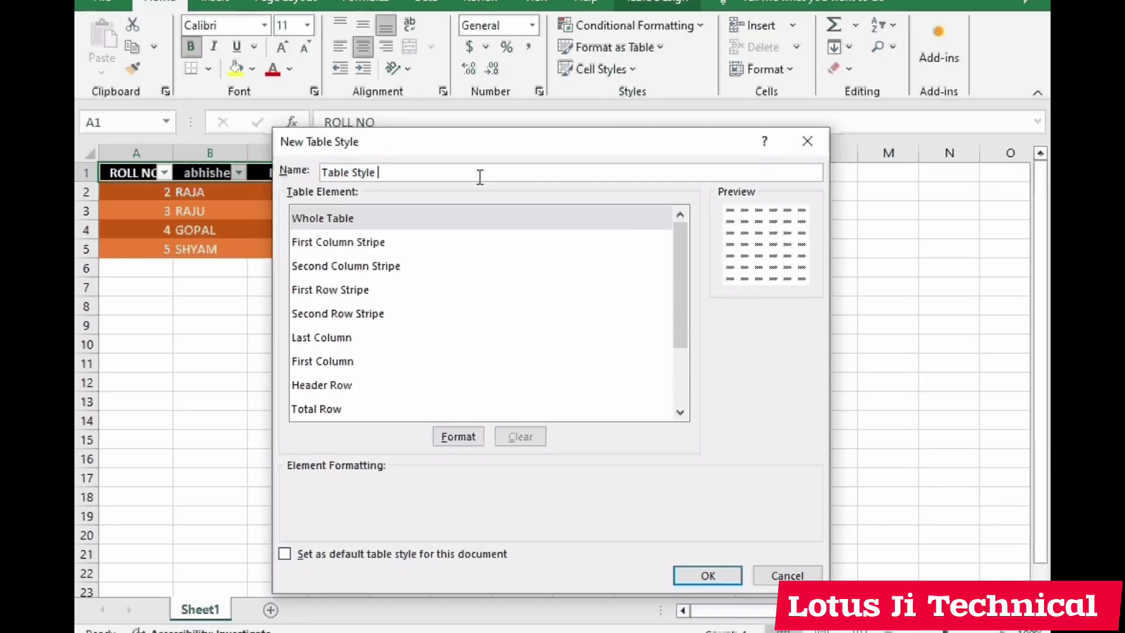
type("LOTUS JI TECHNI")
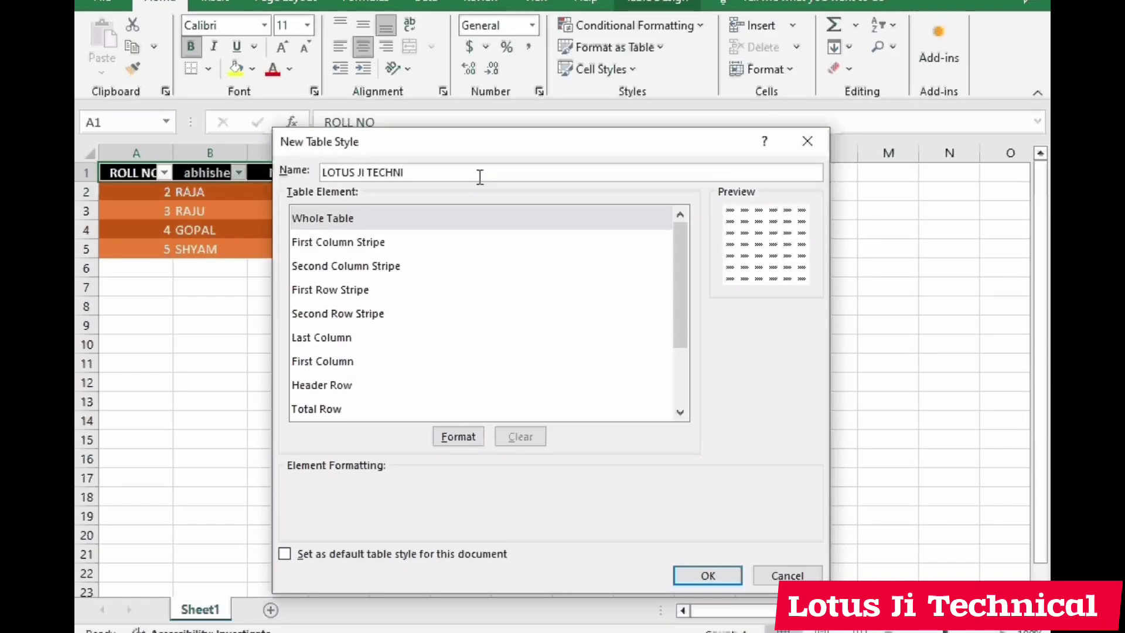
type("CAL")
Step: Give the custom style's Whole Table element a single underline and standard red font color, and save the style
left_click(463, 438)
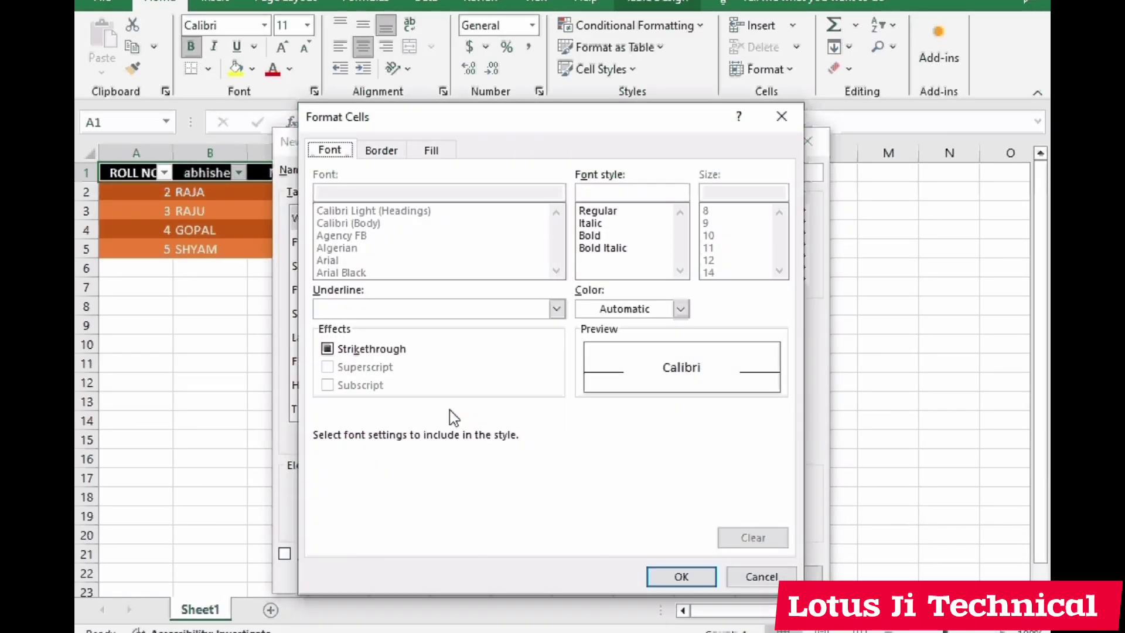
left_click(556, 309)
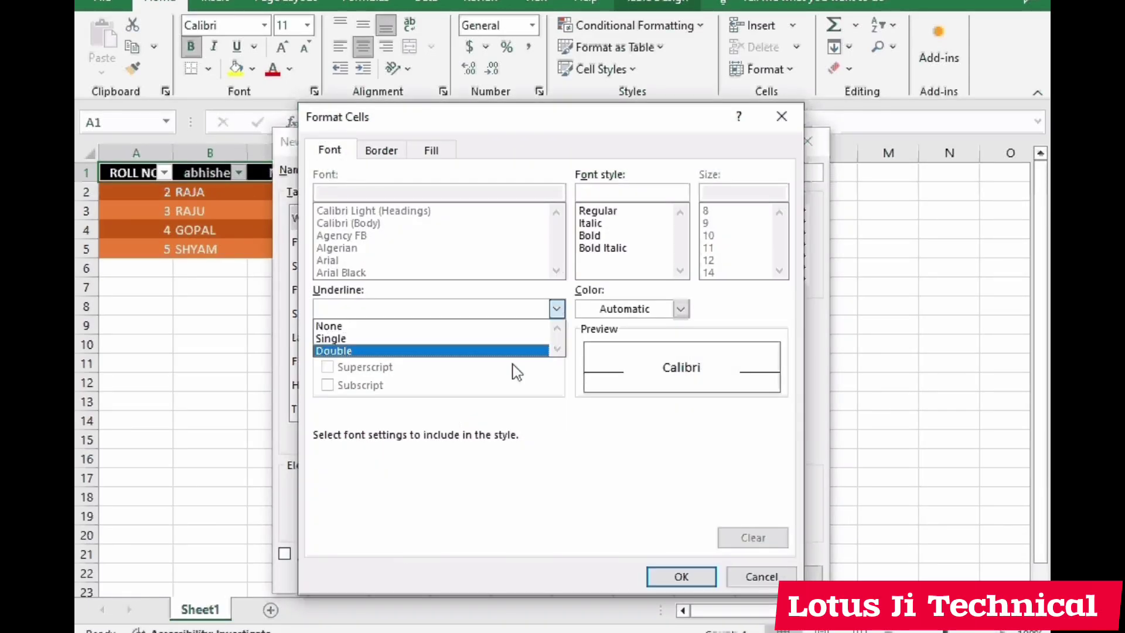
left_click(508, 339)
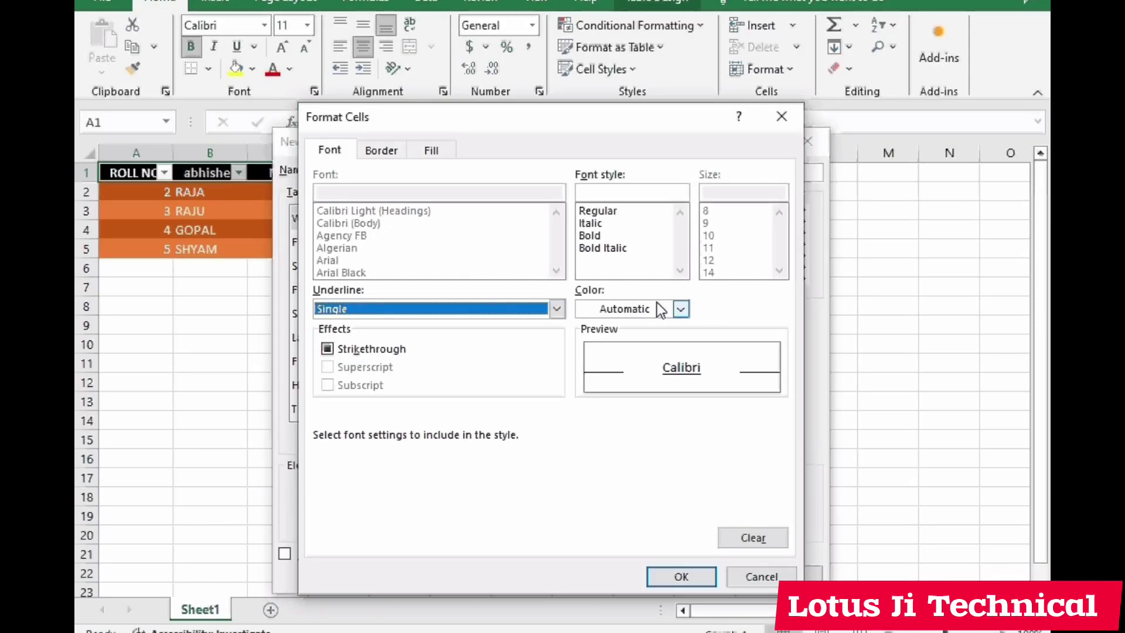
left_click(680, 308)
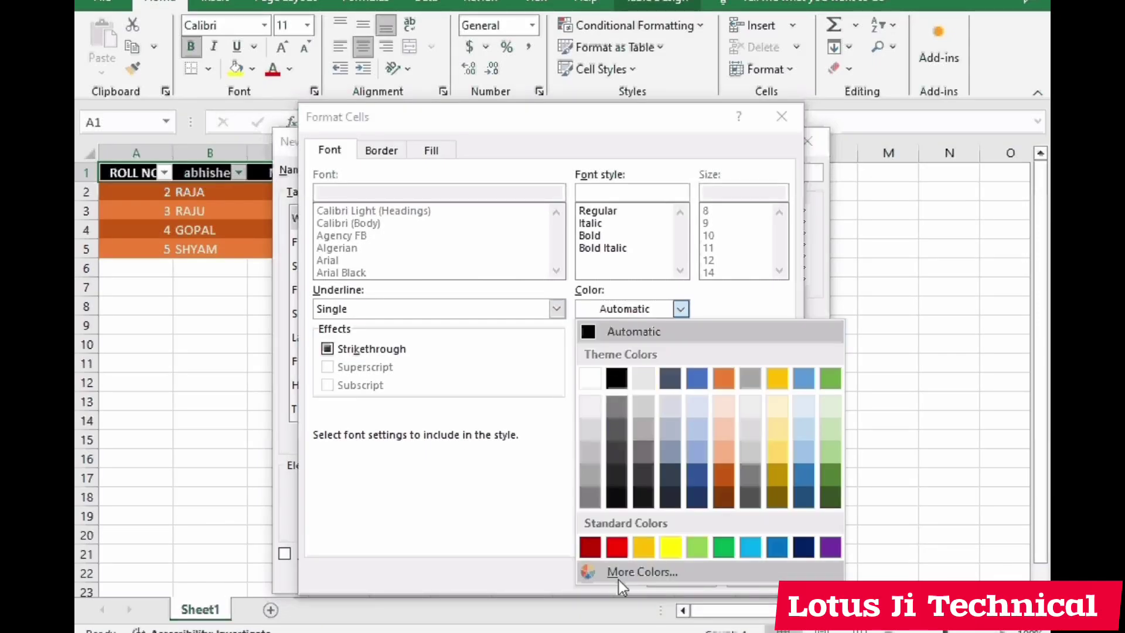
left_click(618, 547)
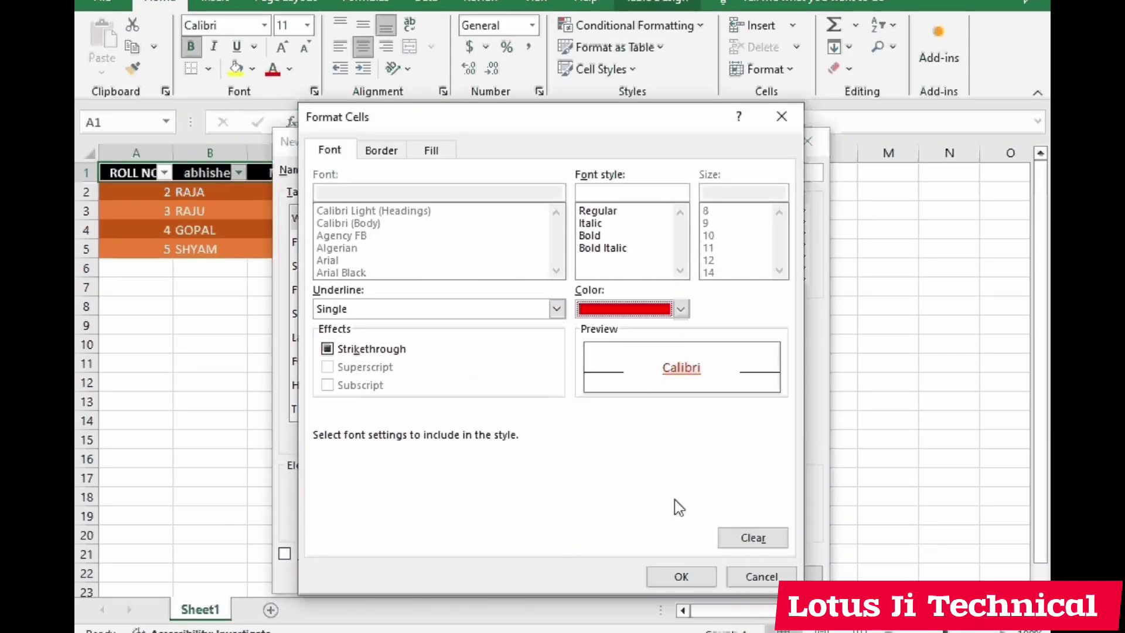
left_click(679, 575)
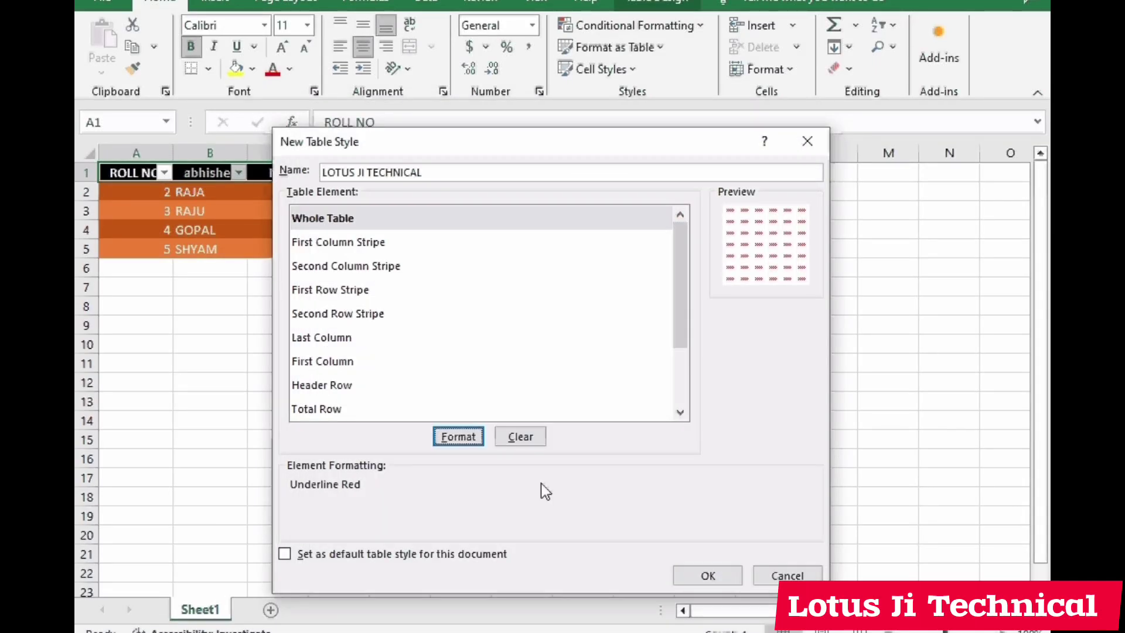
left_click(678, 579)
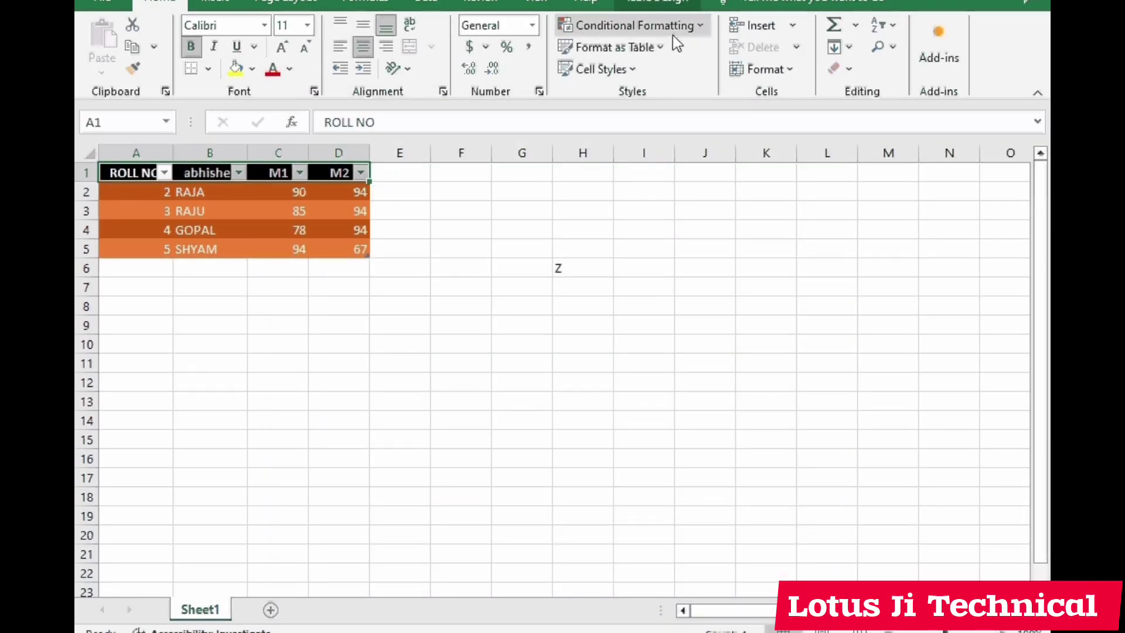
Step: Apply the custom LOTUS JI TECHNICAL table style to the student marks table
left_click(656, 52)
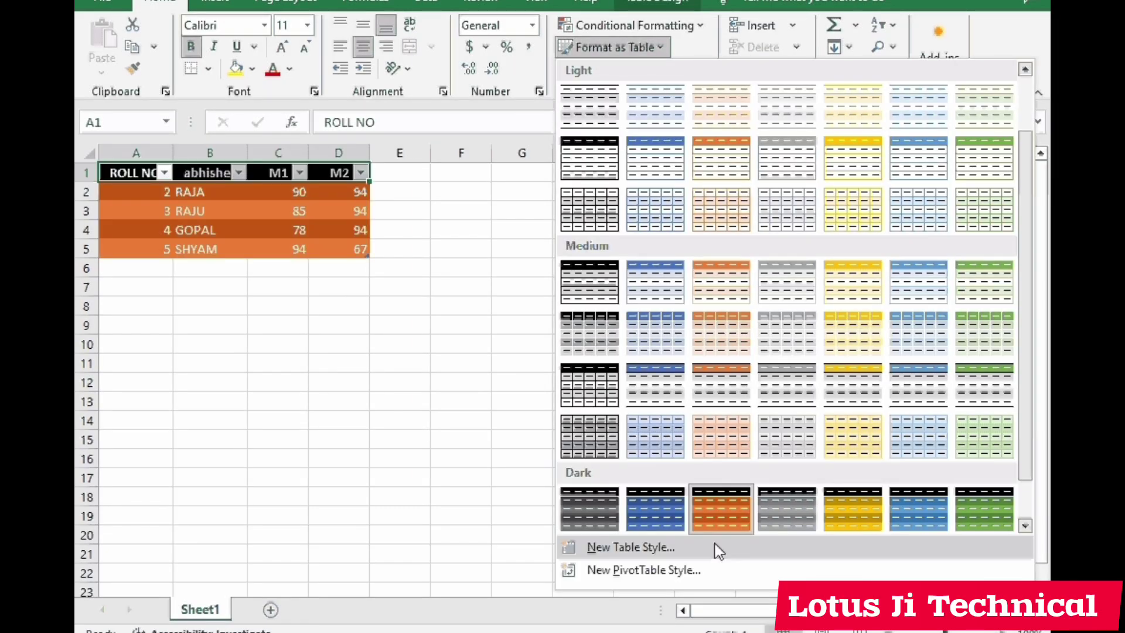
scroll(905, 515, "down", 1)
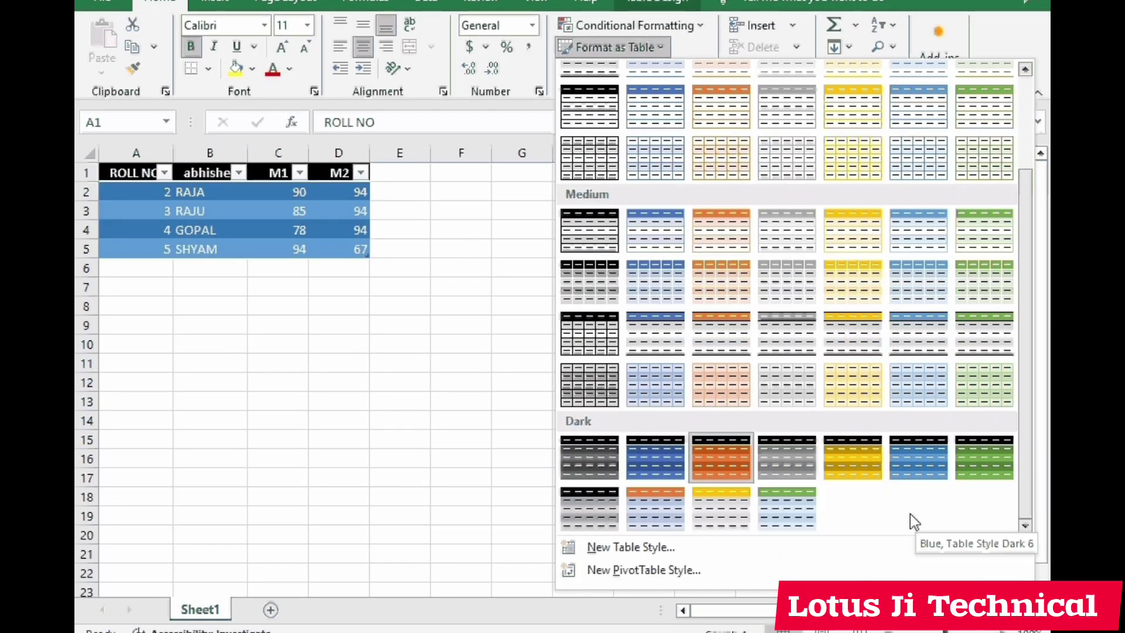
scroll(878, 509, "up", 3)
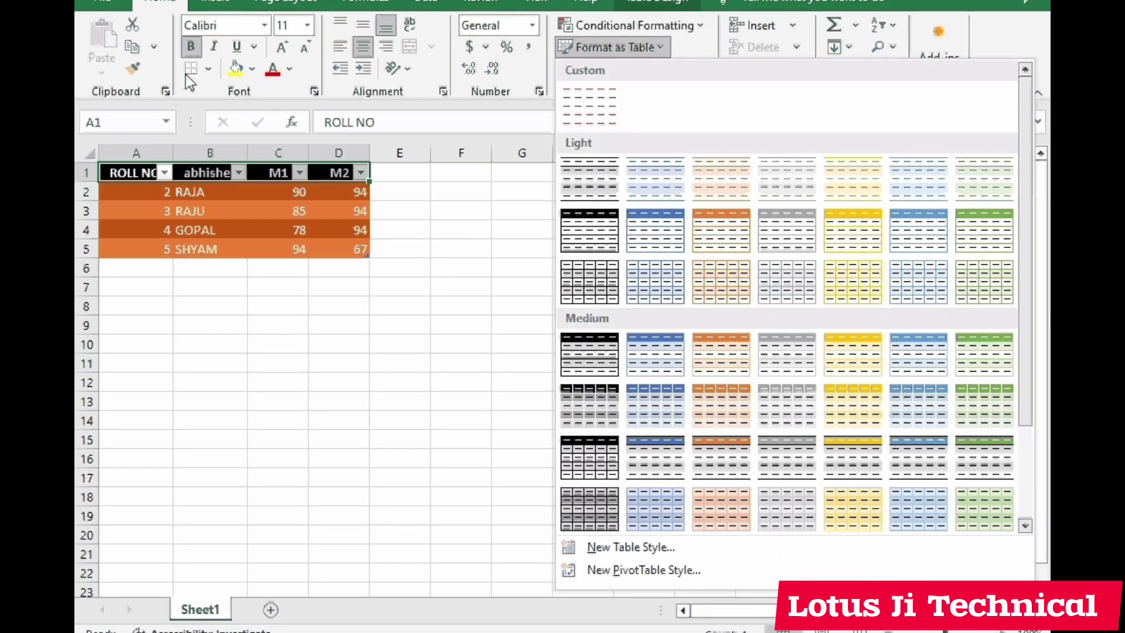
left_click(595, 115)
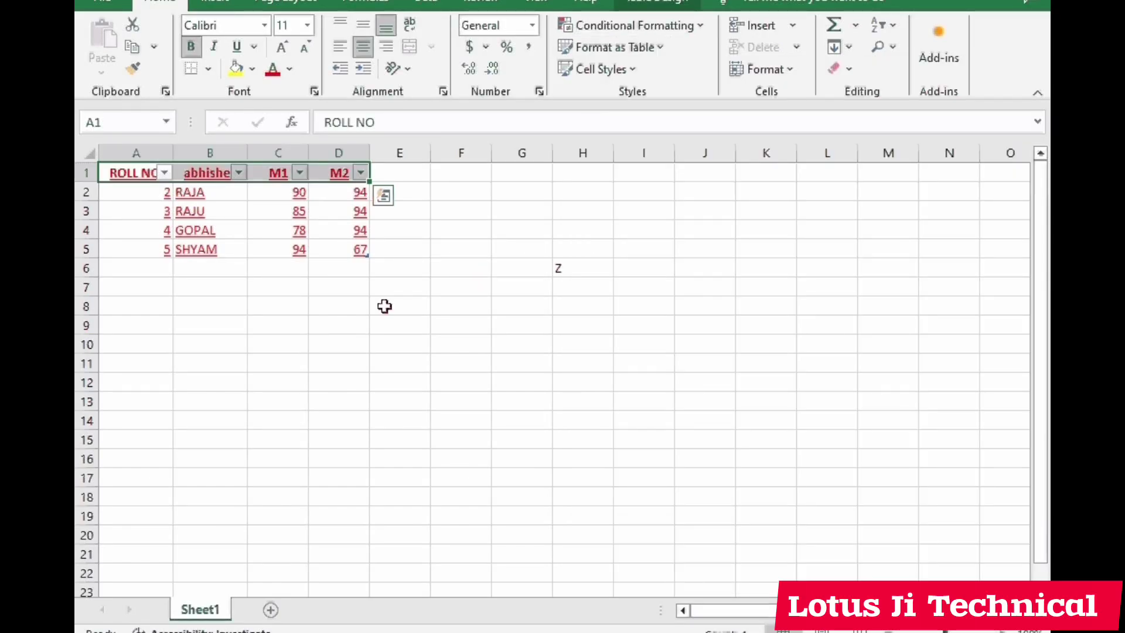
left_click(353, 300)
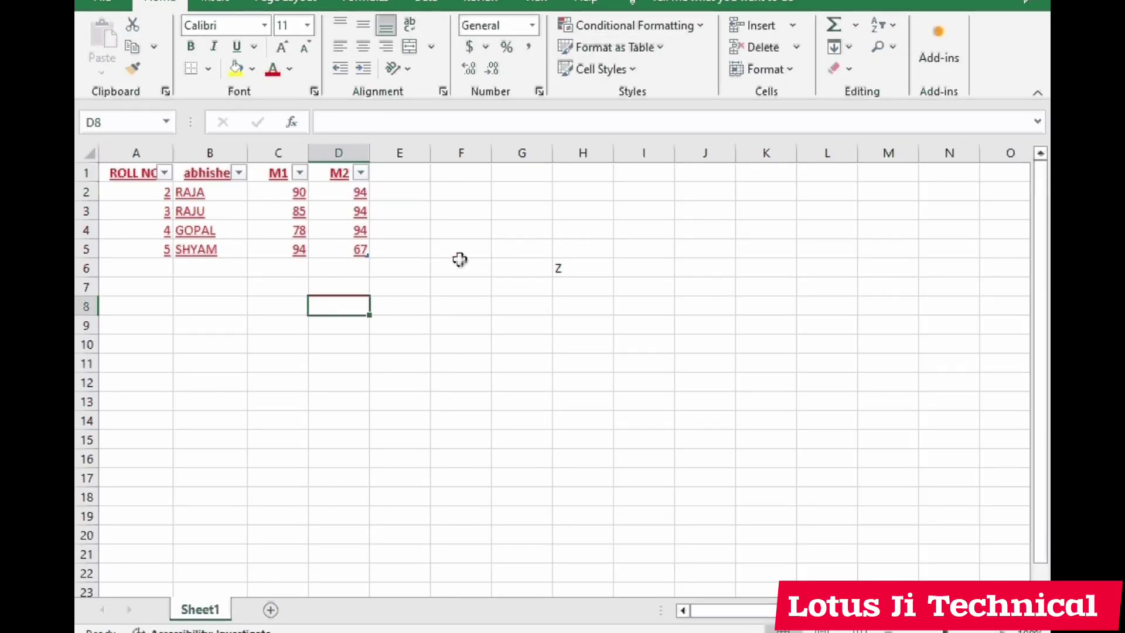
Step: Select the marks table range A1:D5 and examine the available cell styles without applying any
left_click(633, 69)
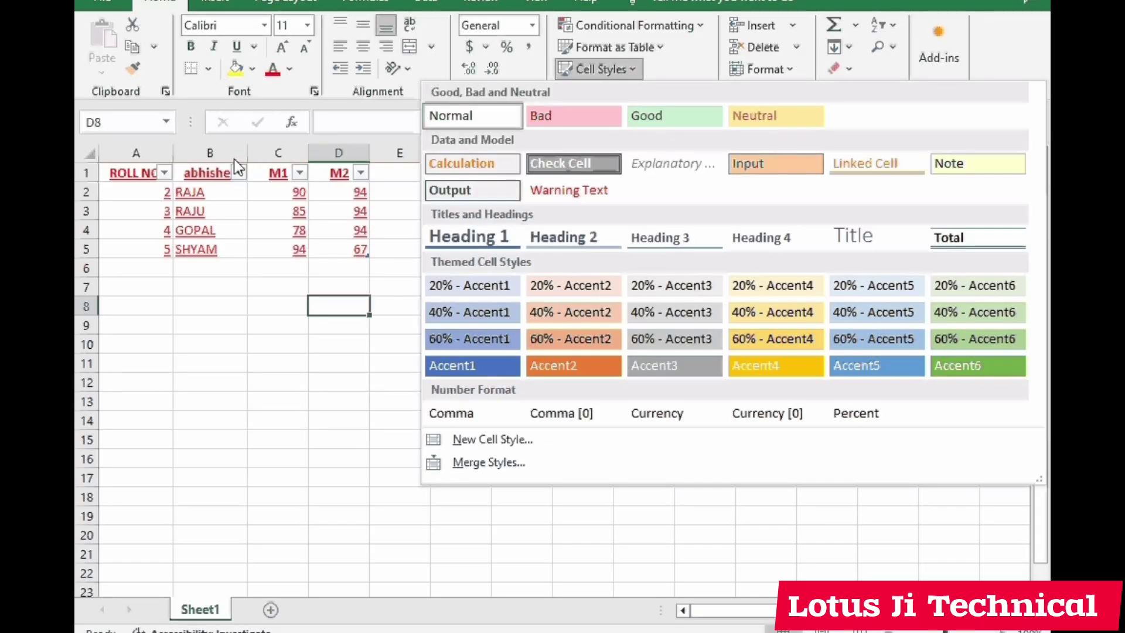
left_click(123, 171)
left_click_drag(123, 173, 326, 248)
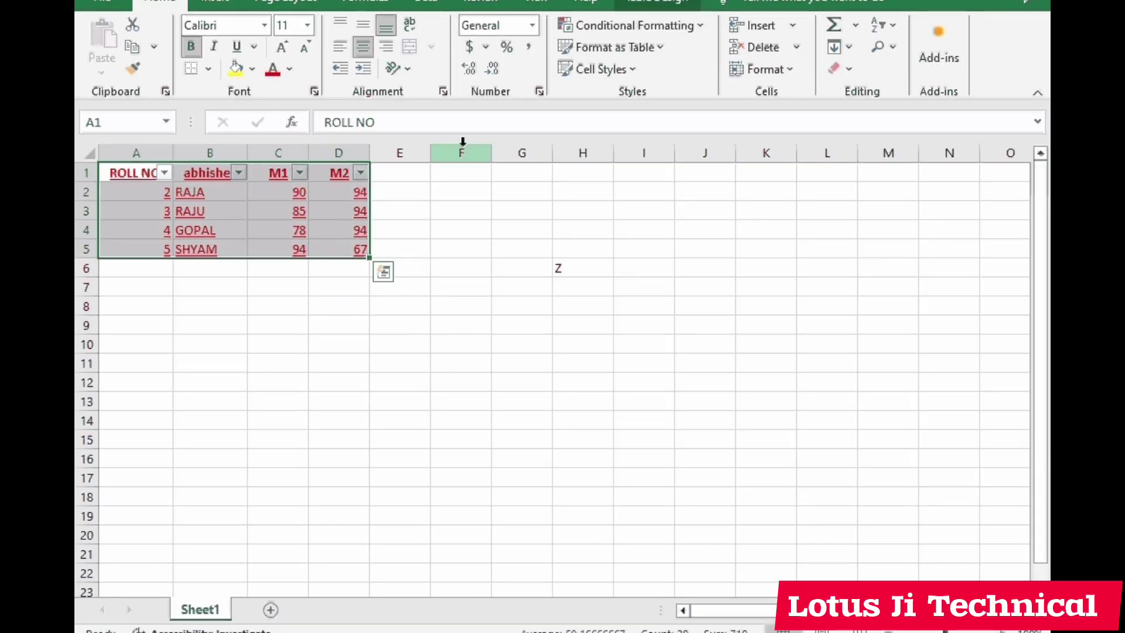
left_click(634, 77)
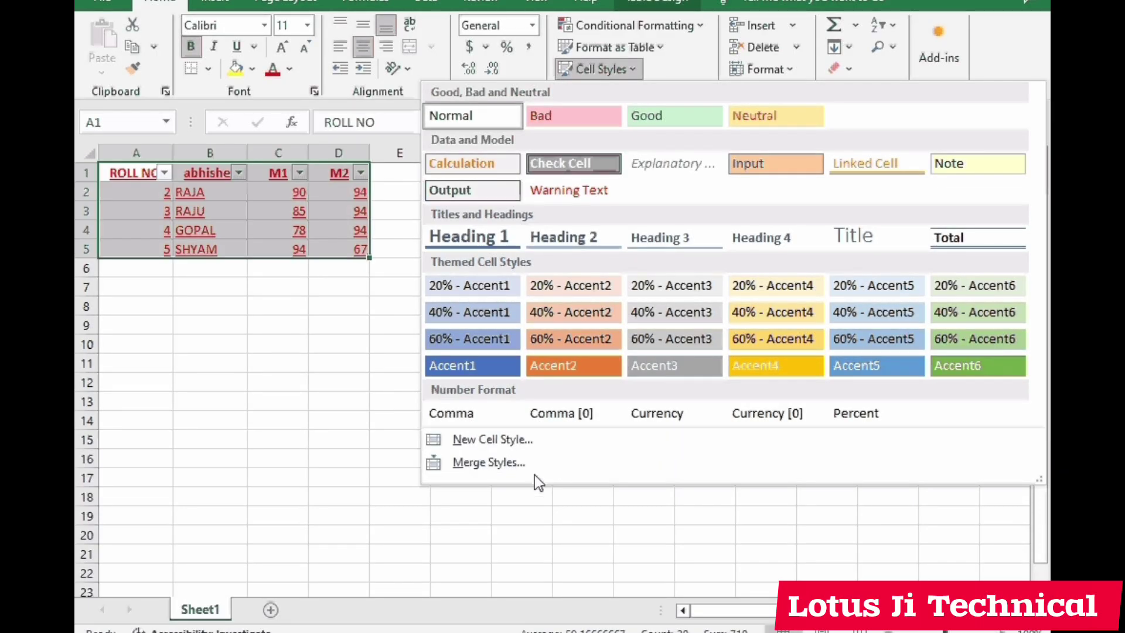
left_click(424, 506)
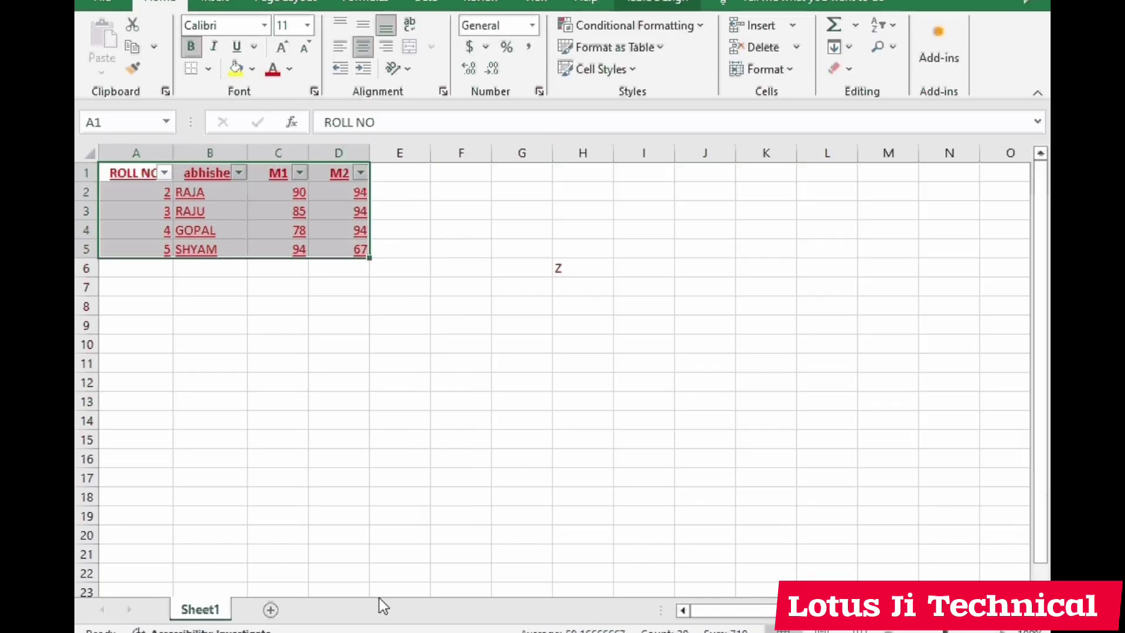